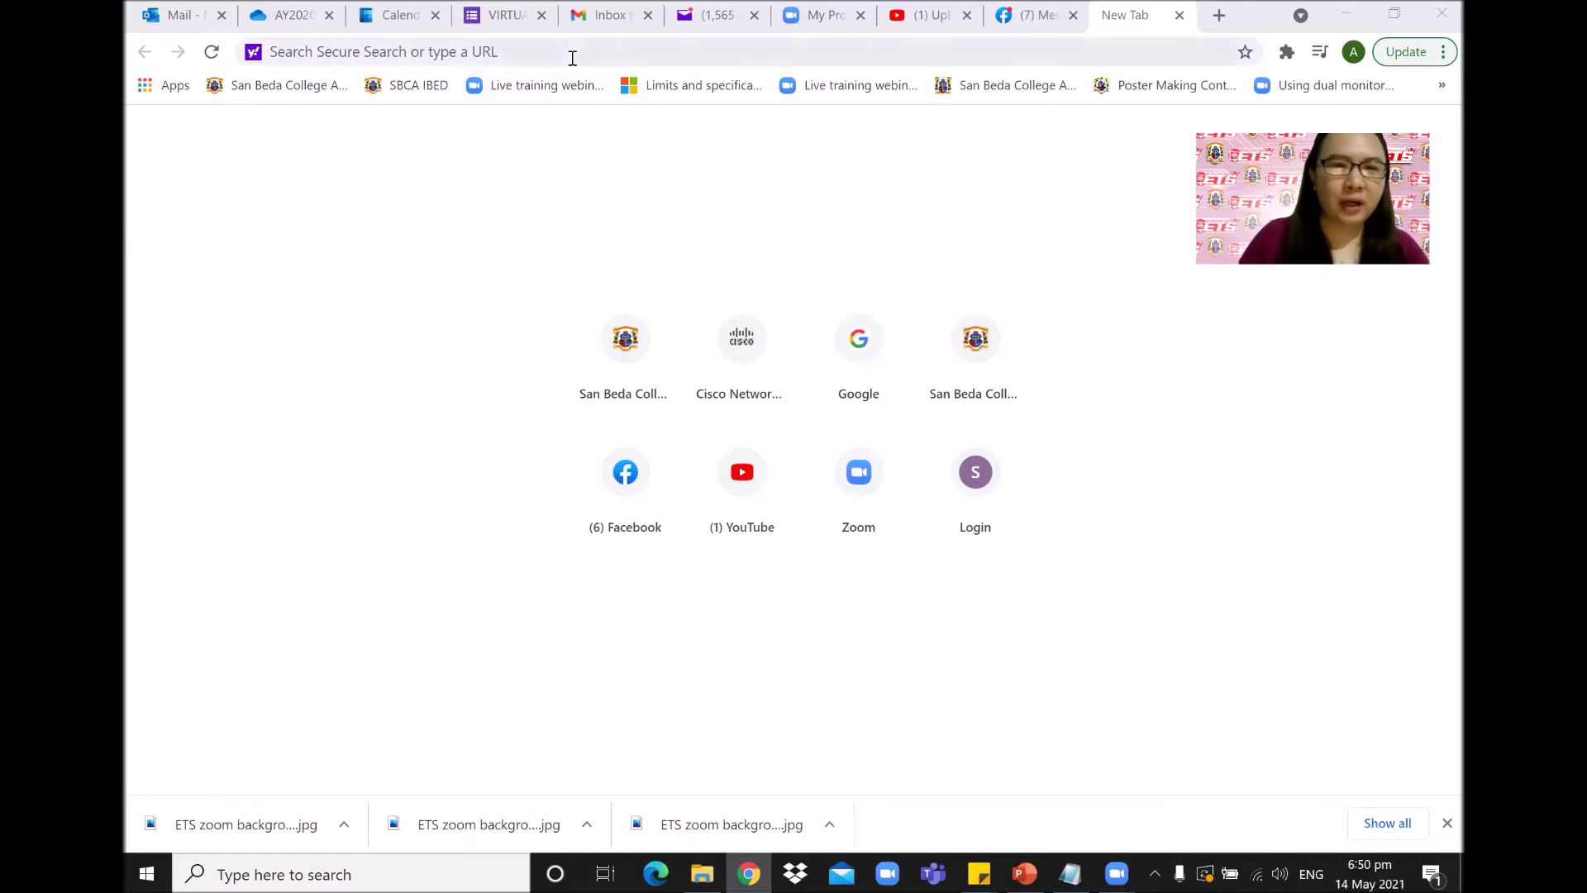
Start a new Chrome tab to enter the school's web address.
click(650, 60)
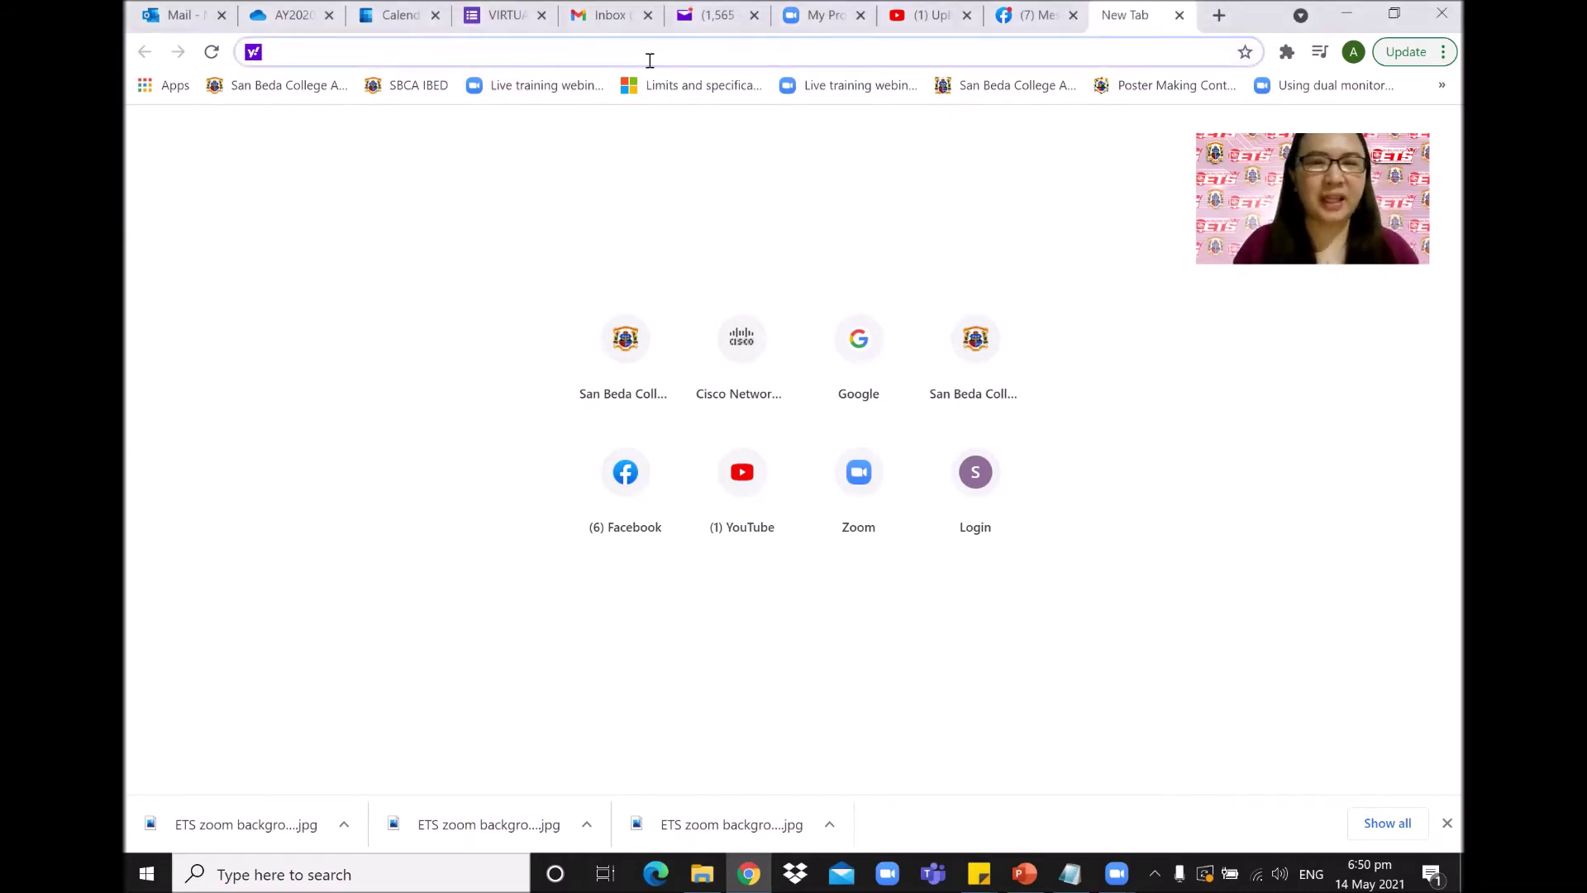
Load sanbeda-alabang.mrooms.net by typing 'san' and accepting the autocompleted address.
text(sanbeda-alabang.mrooms.net)
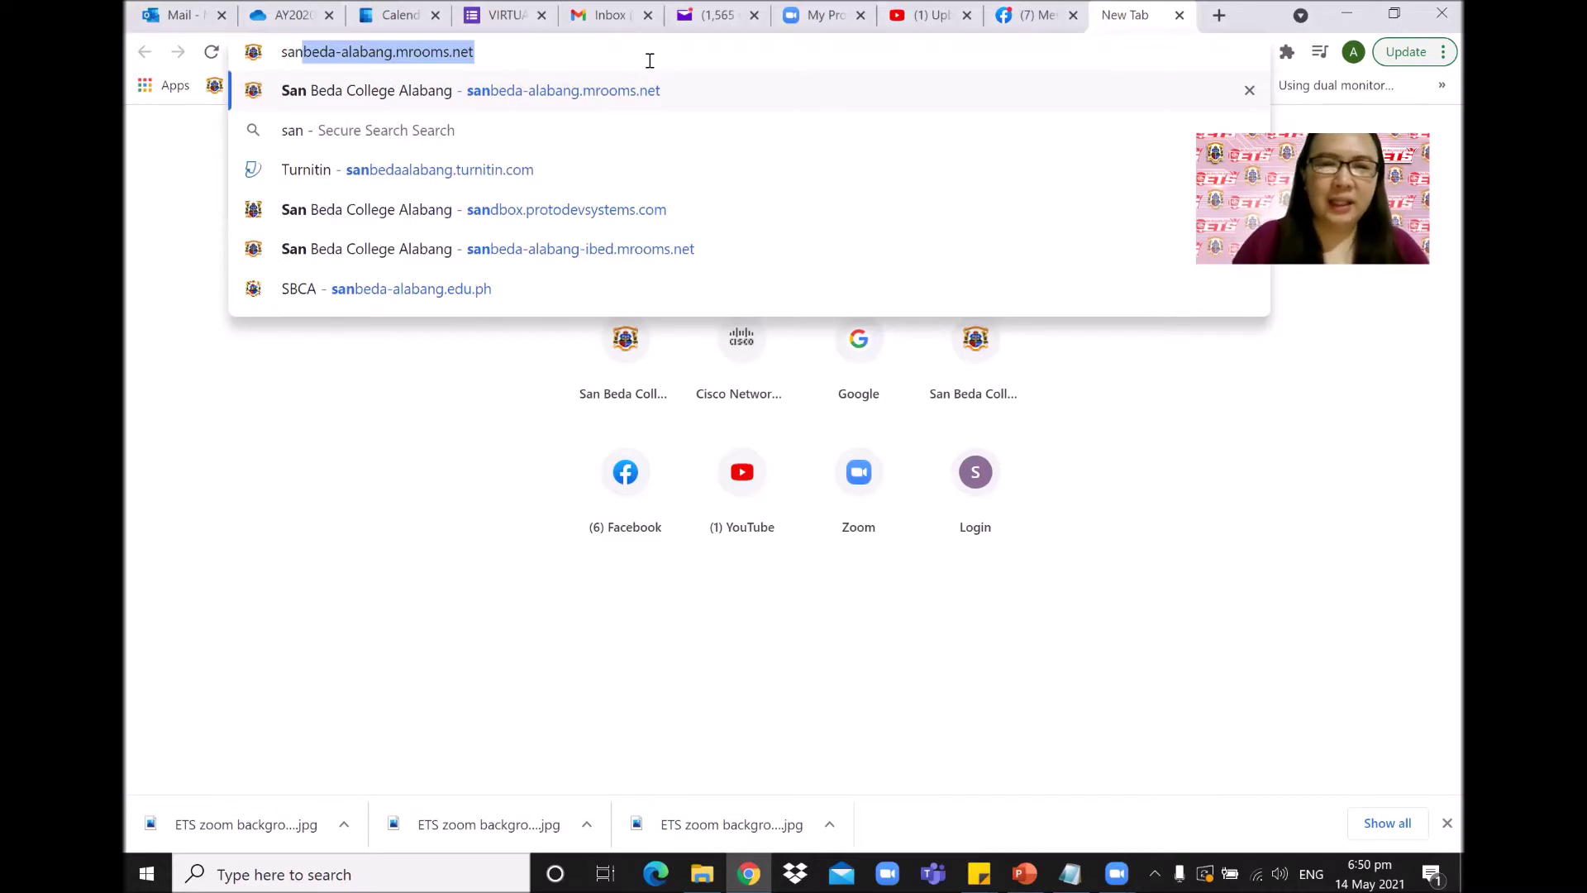
key(Right)
key(Return)
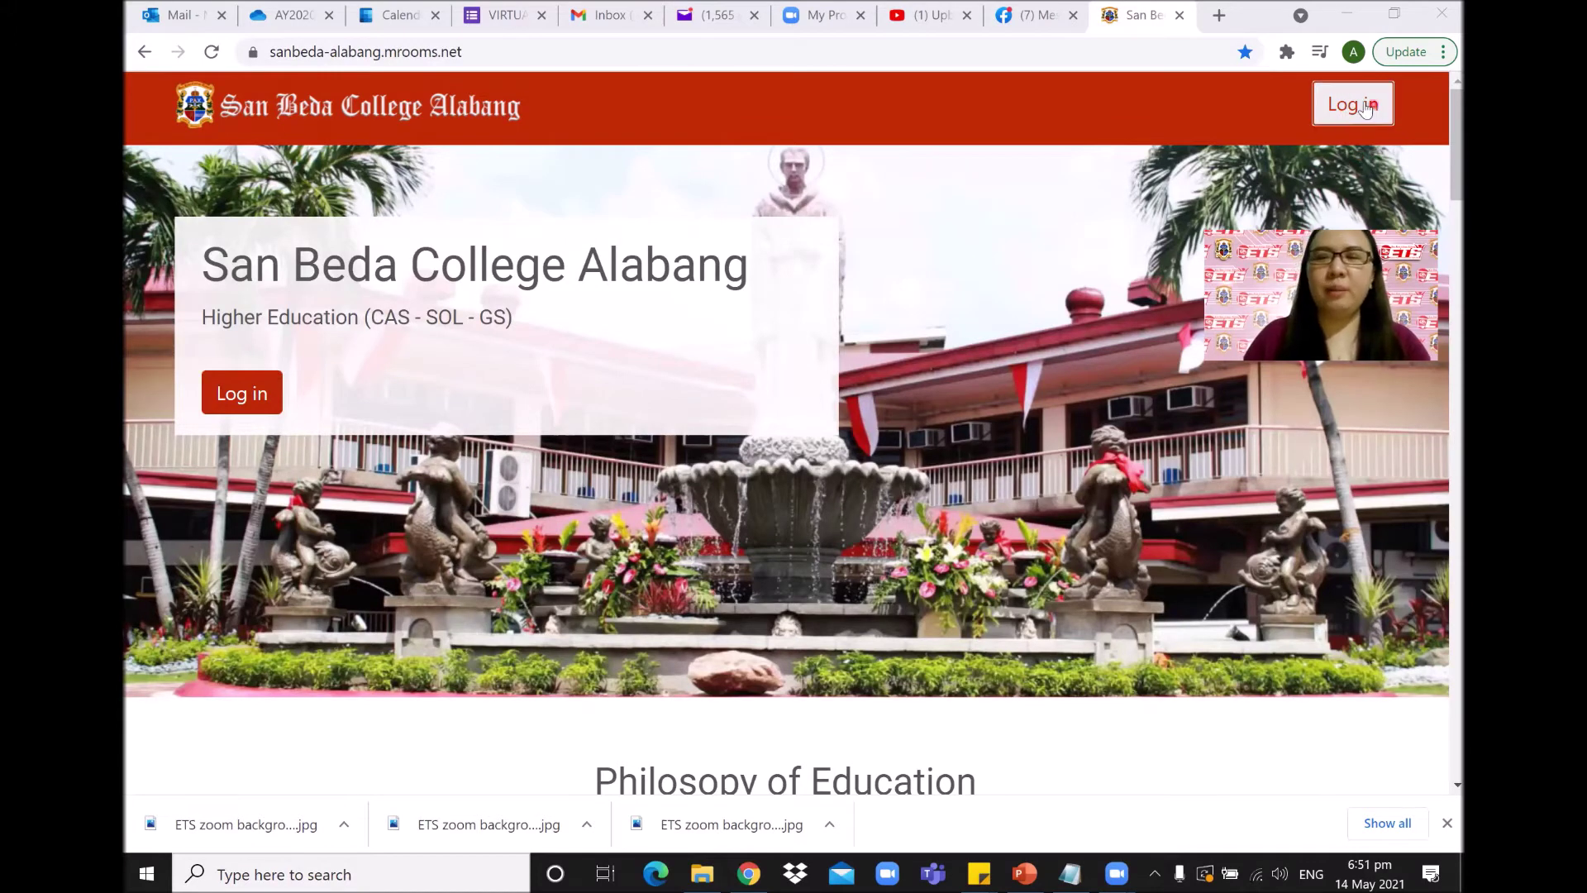
Log in with the saved student username and password, landing on the Change password page.
click(245, 403)
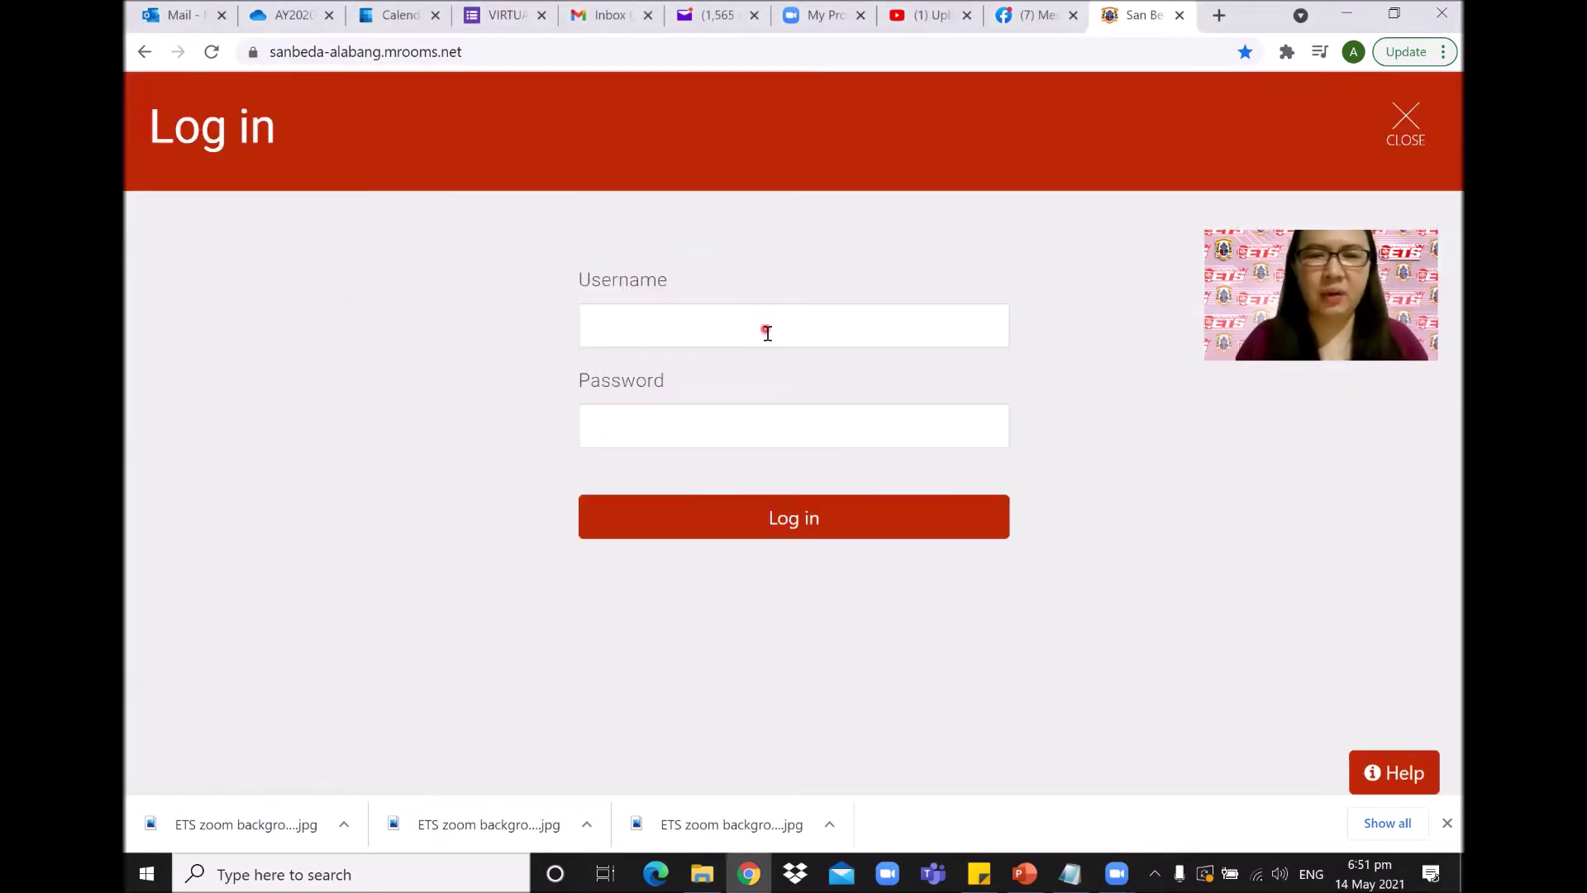
click(767, 332)
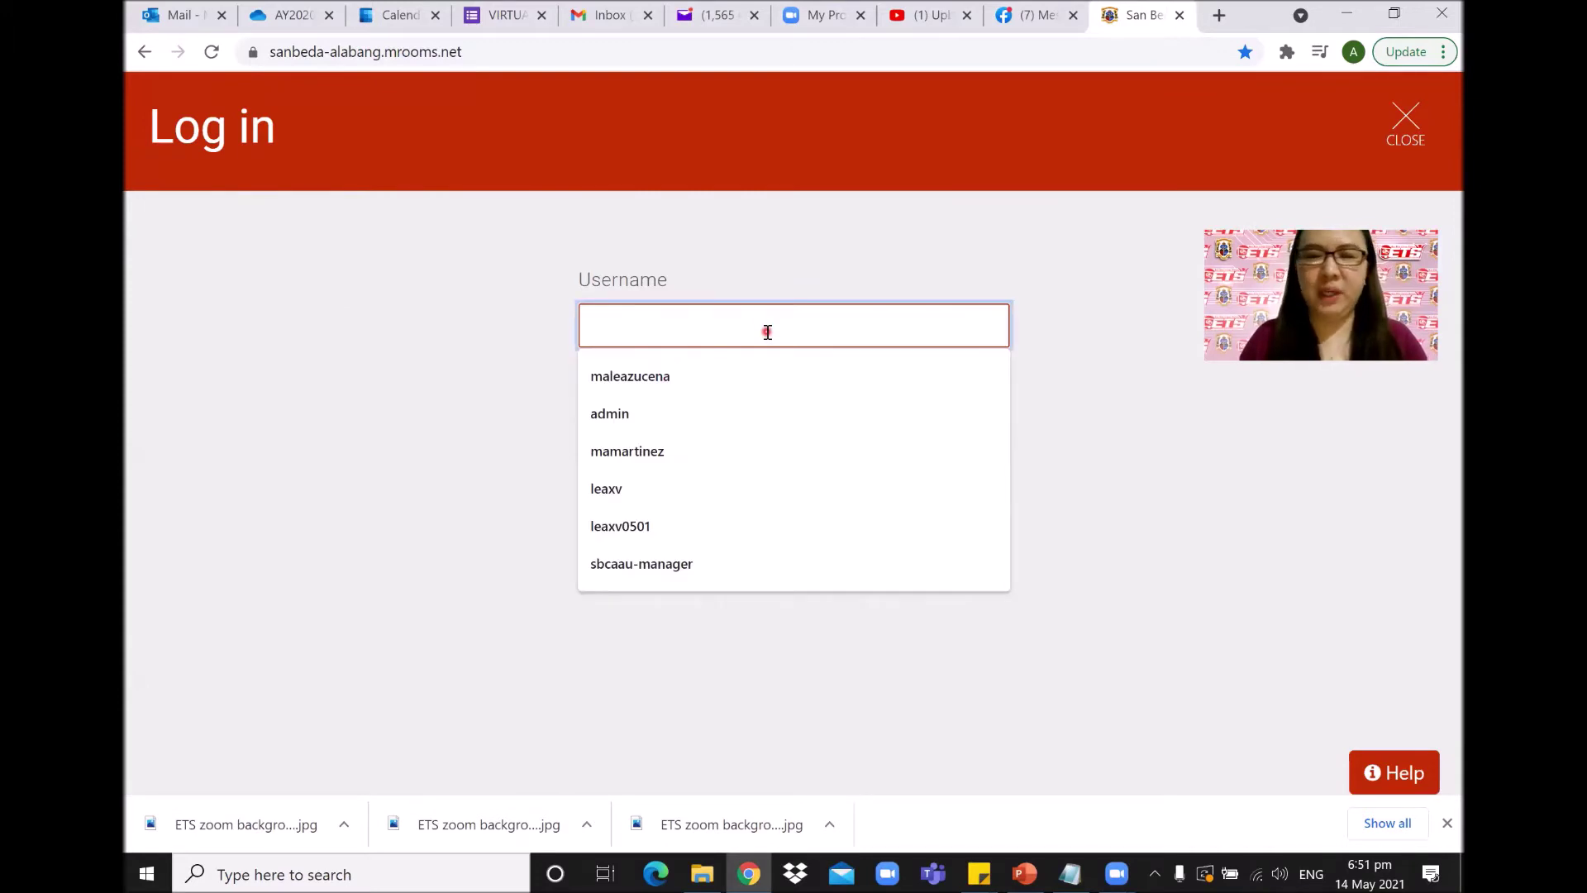
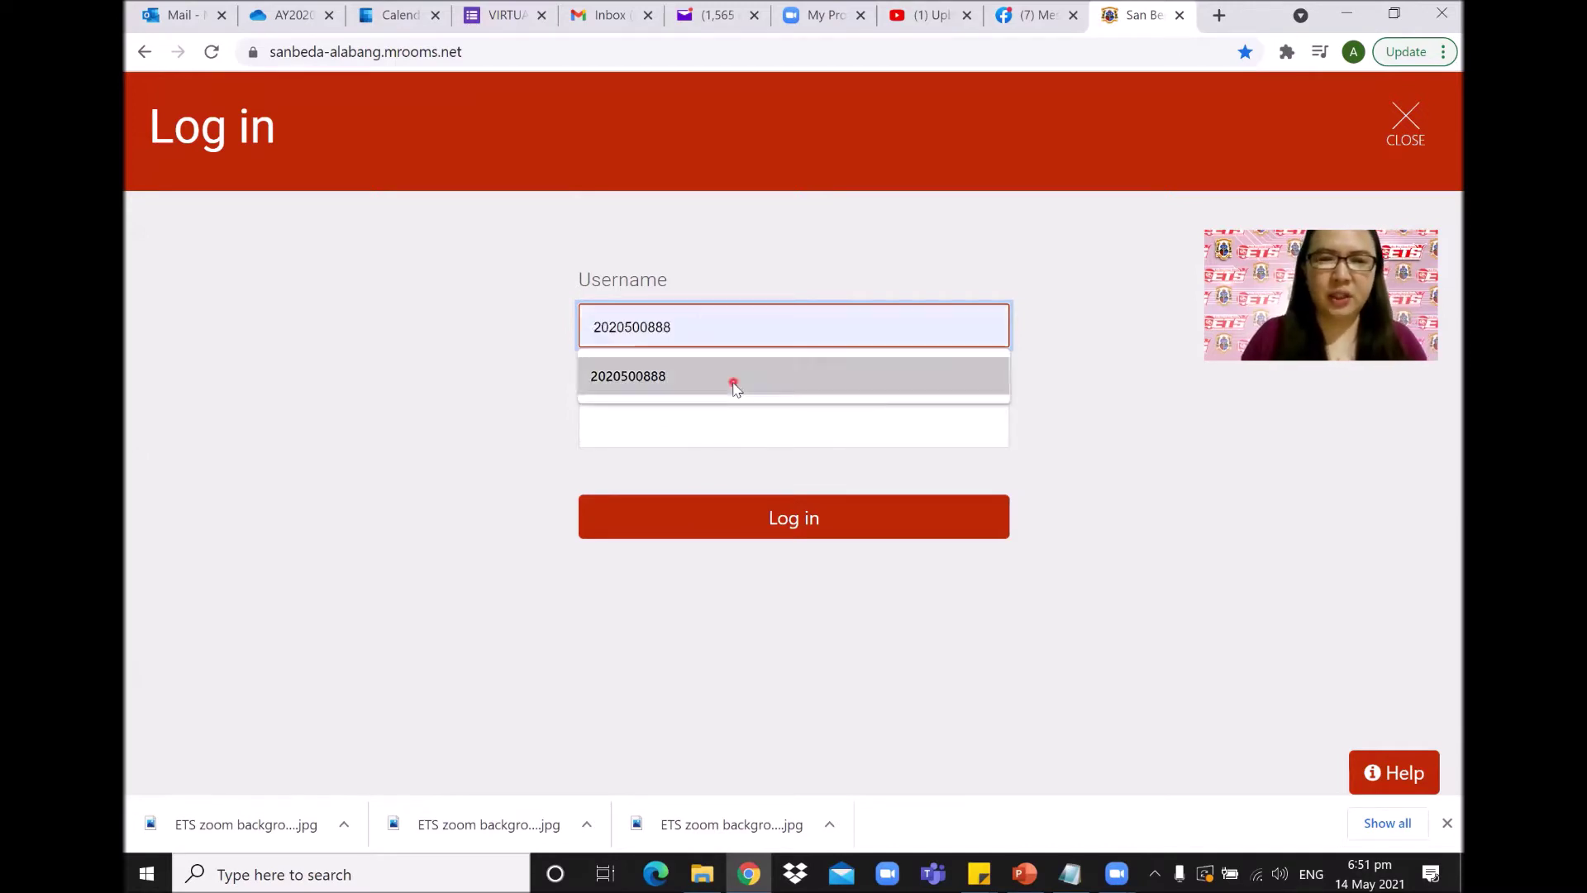
click(735, 386)
click(727, 433)
text(••••••••)
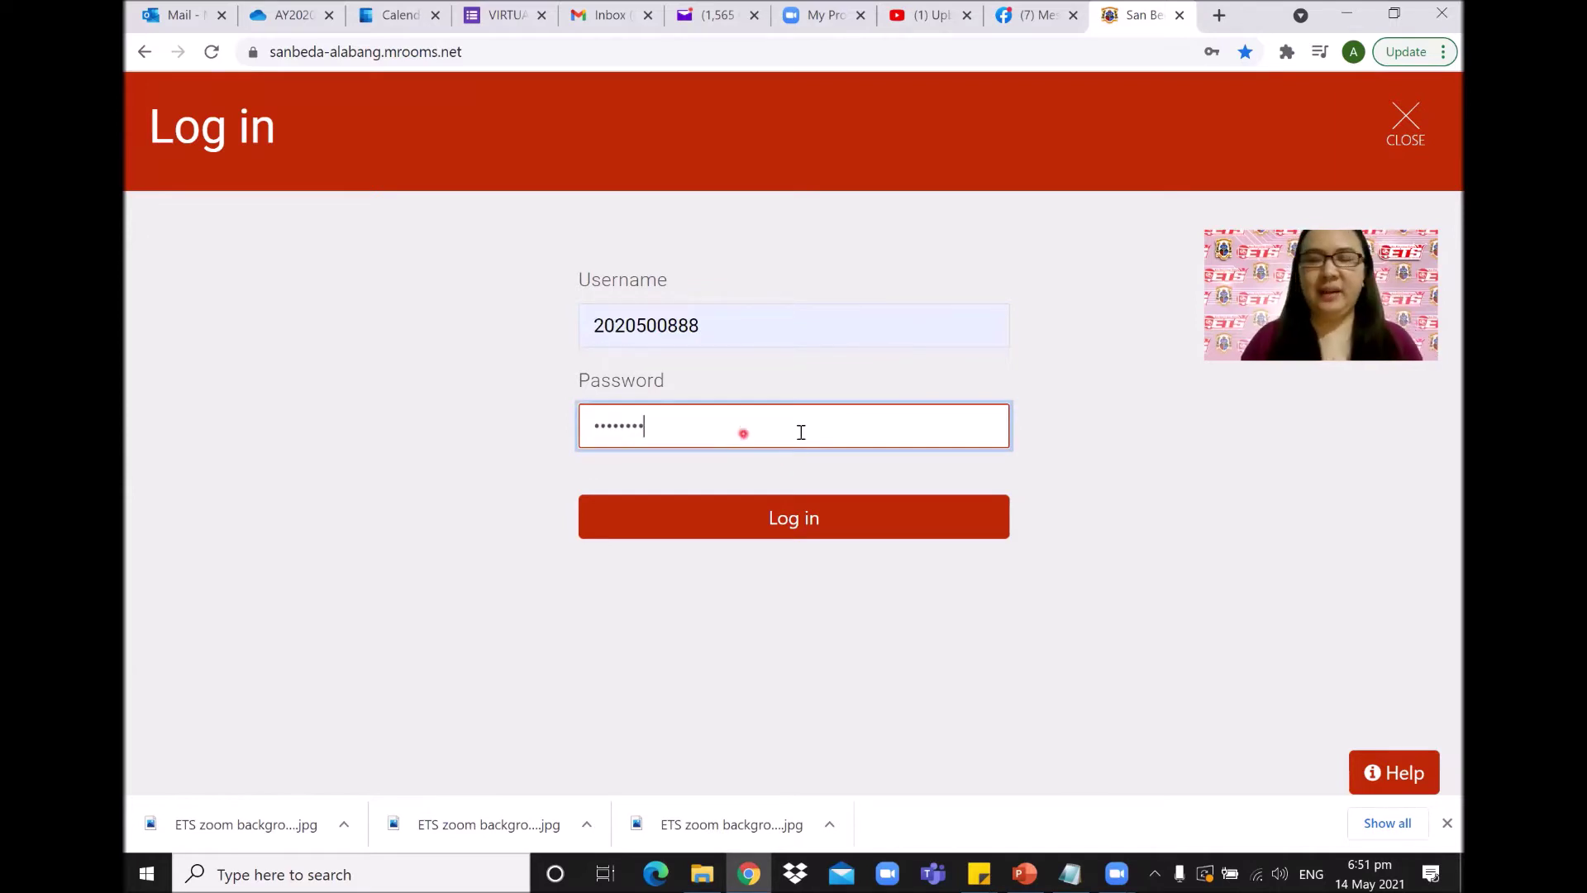
click(811, 522)
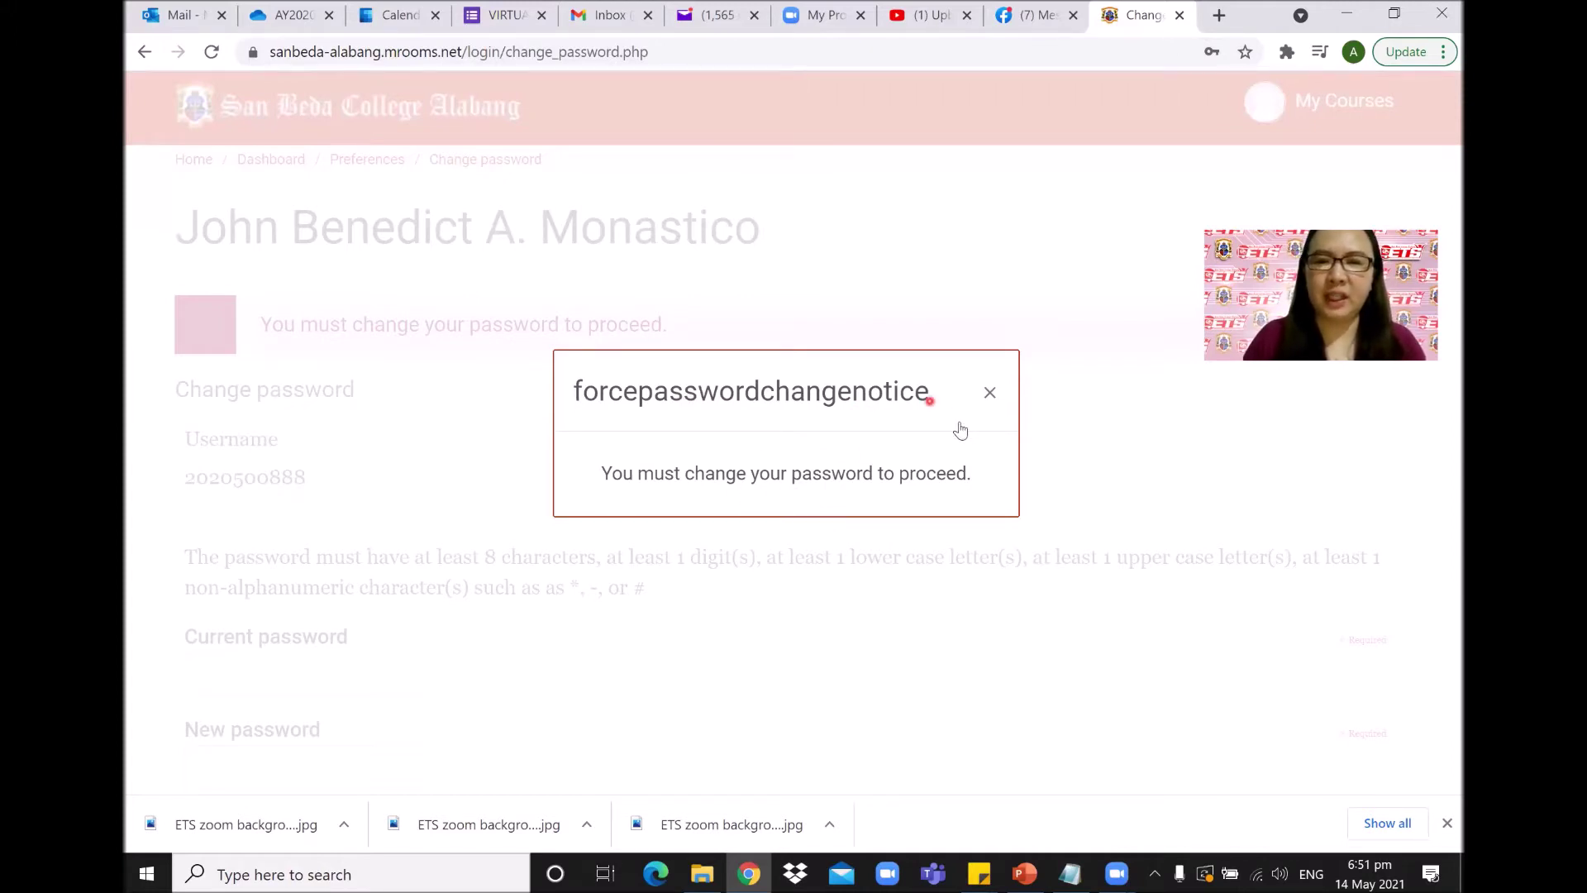
Dismiss the notice and enter the current password and new password twice, then save.
click(990, 395)
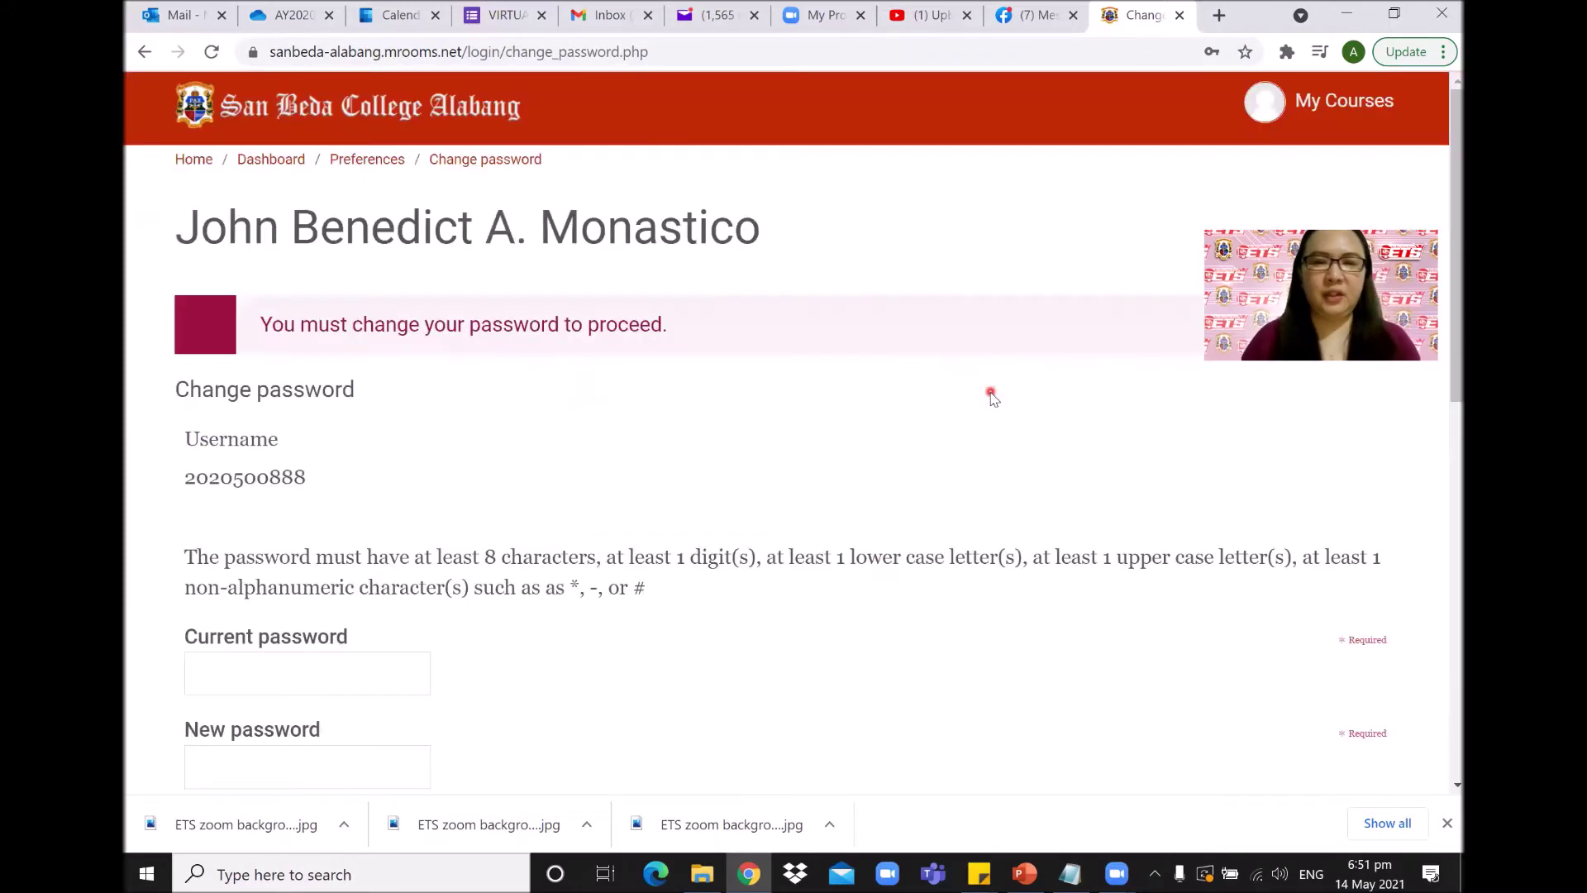
scroll(649, 459, down, 4)
scroll(647, 454, up, 4)
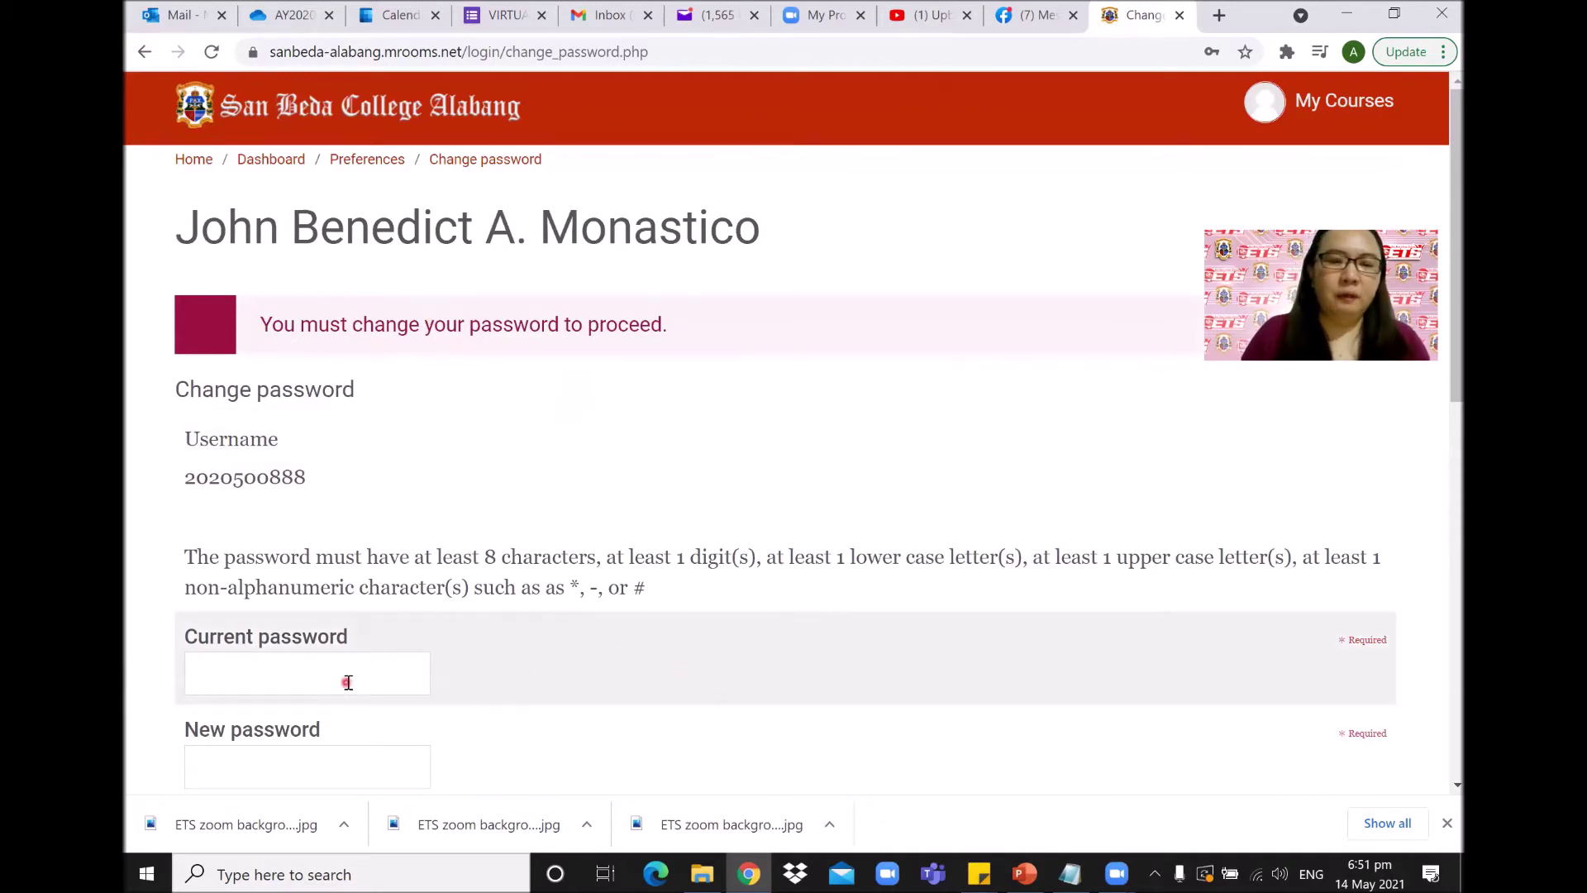
scroll(594, 626, down, 4)
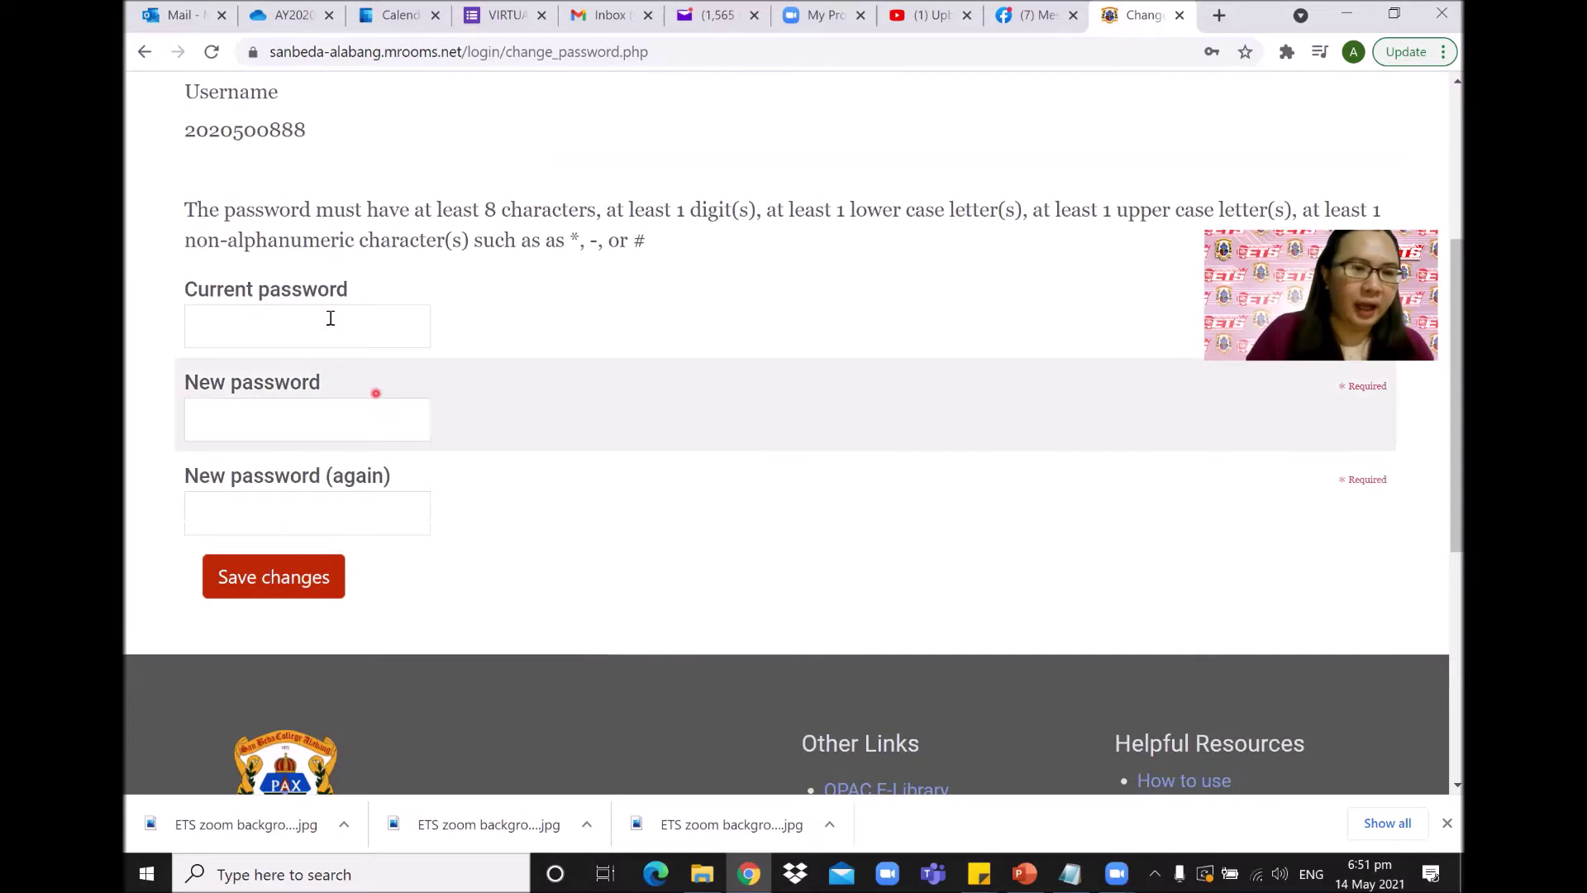
click(328, 318)
click(672, 434)
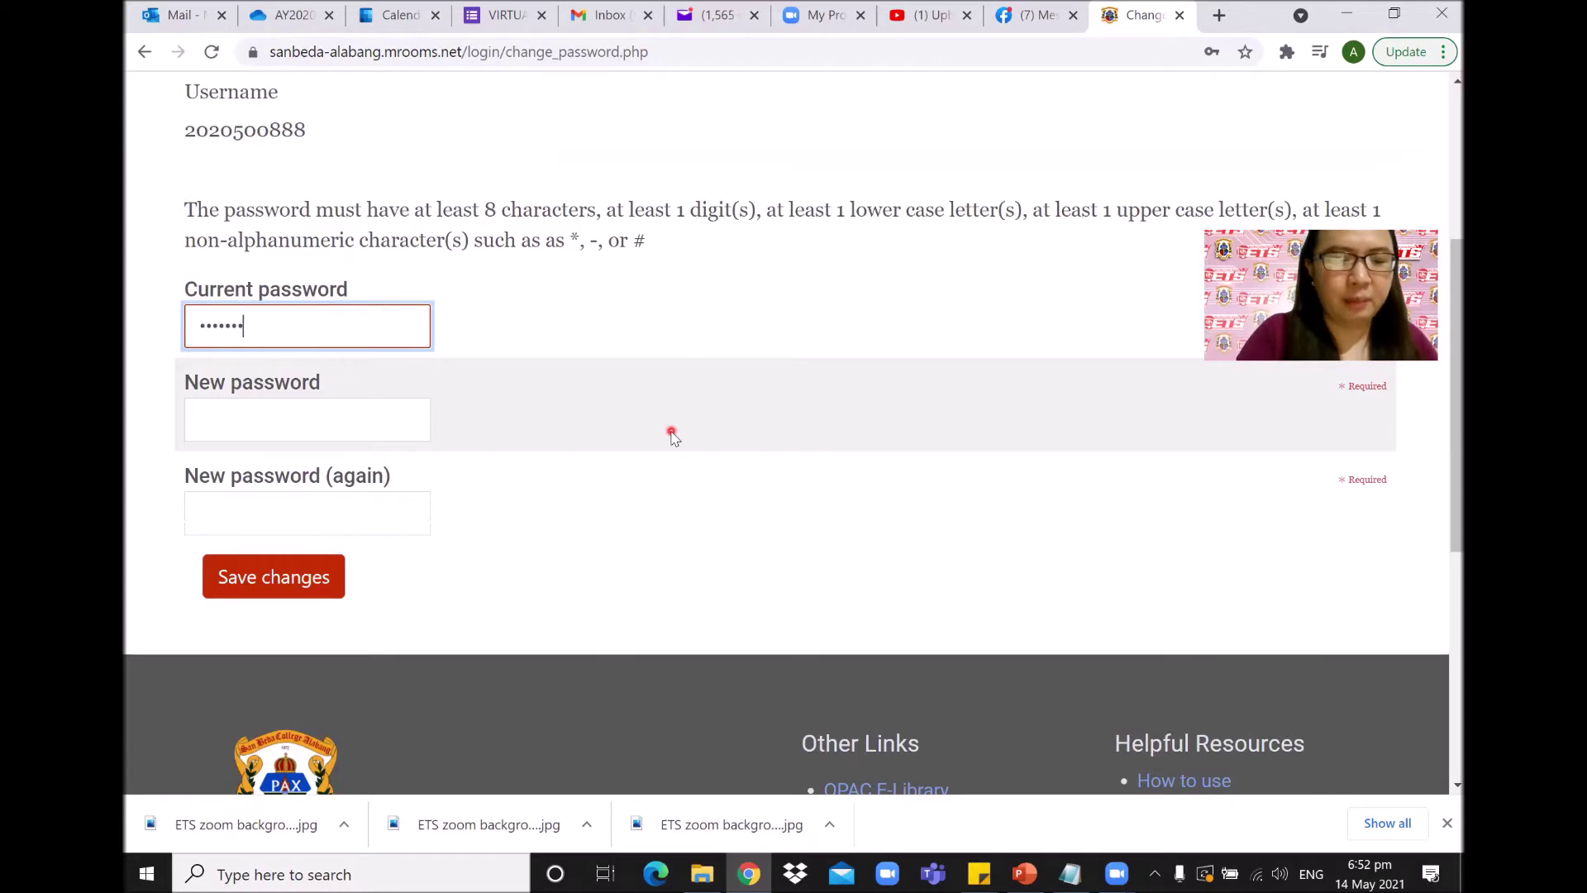
click(339, 425)
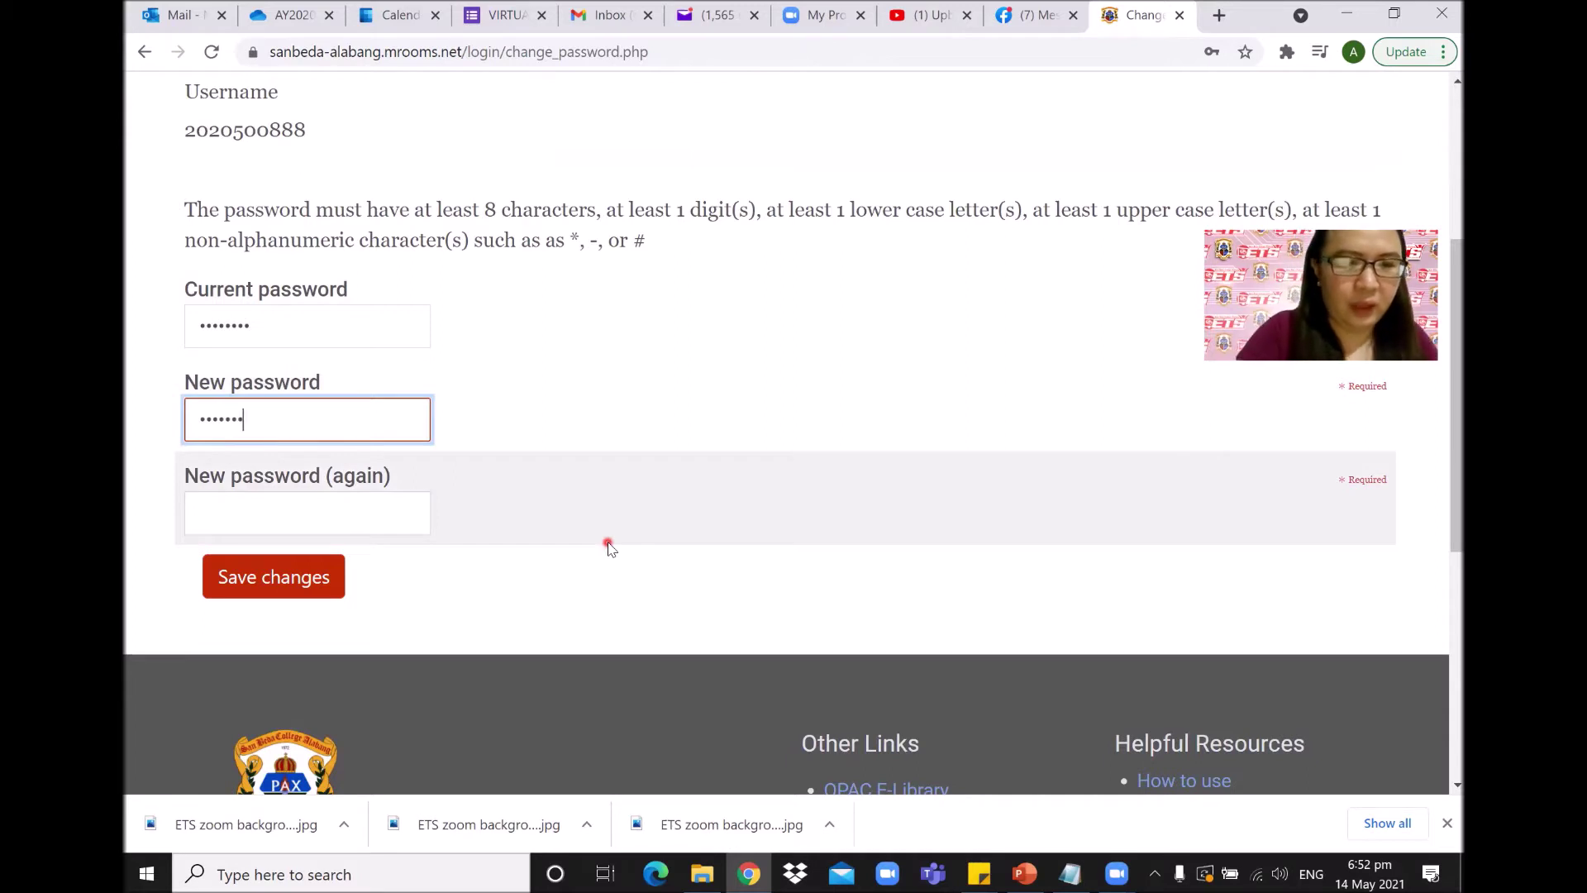
click(348, 527)
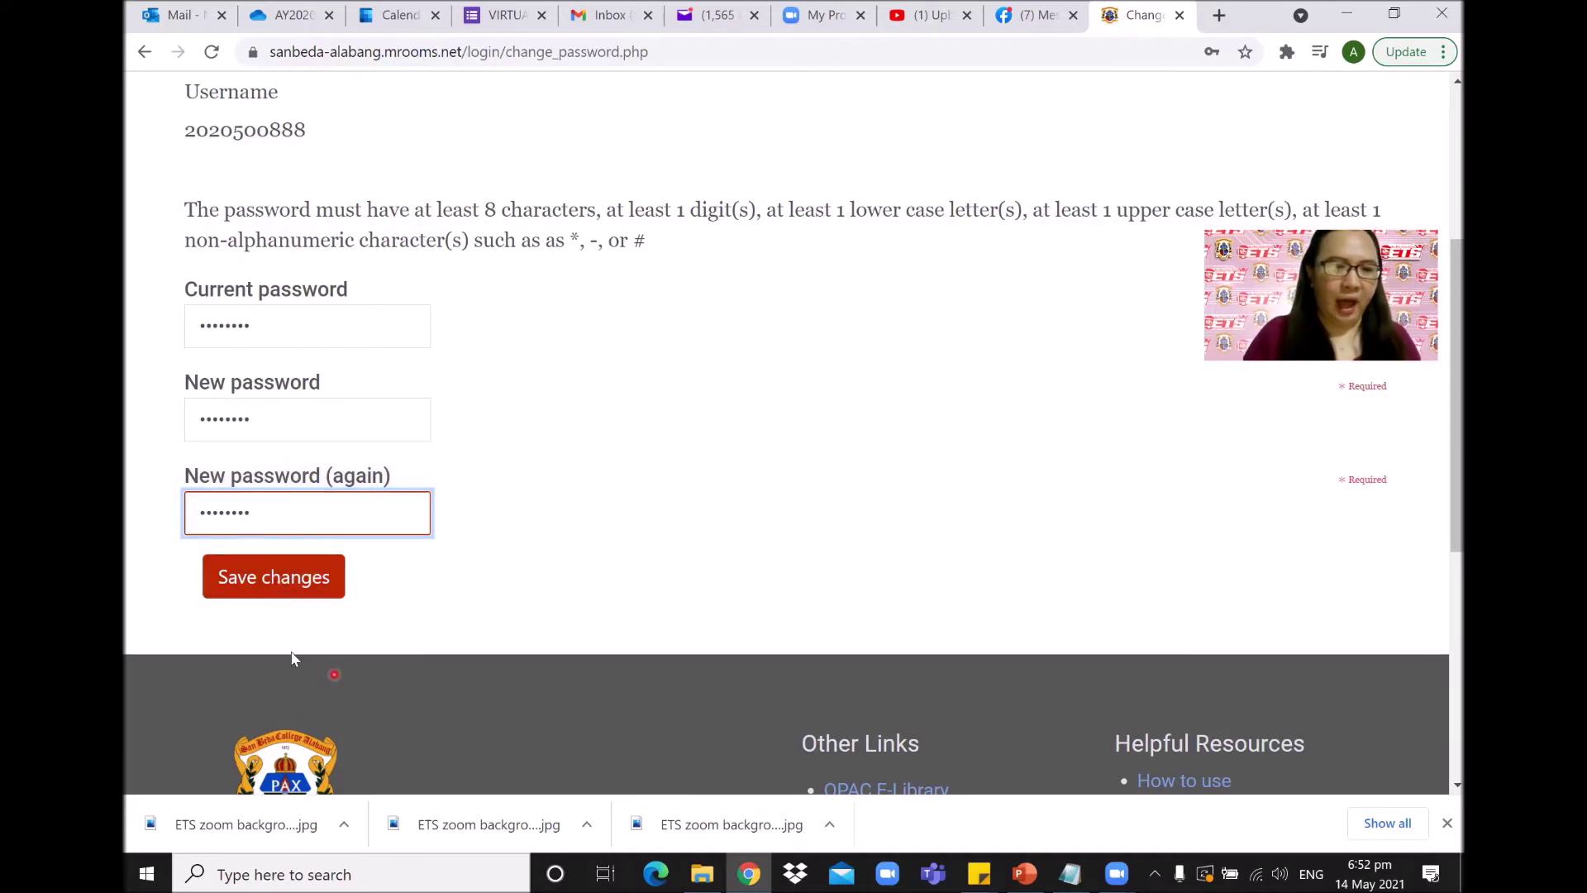
click(295, 588)
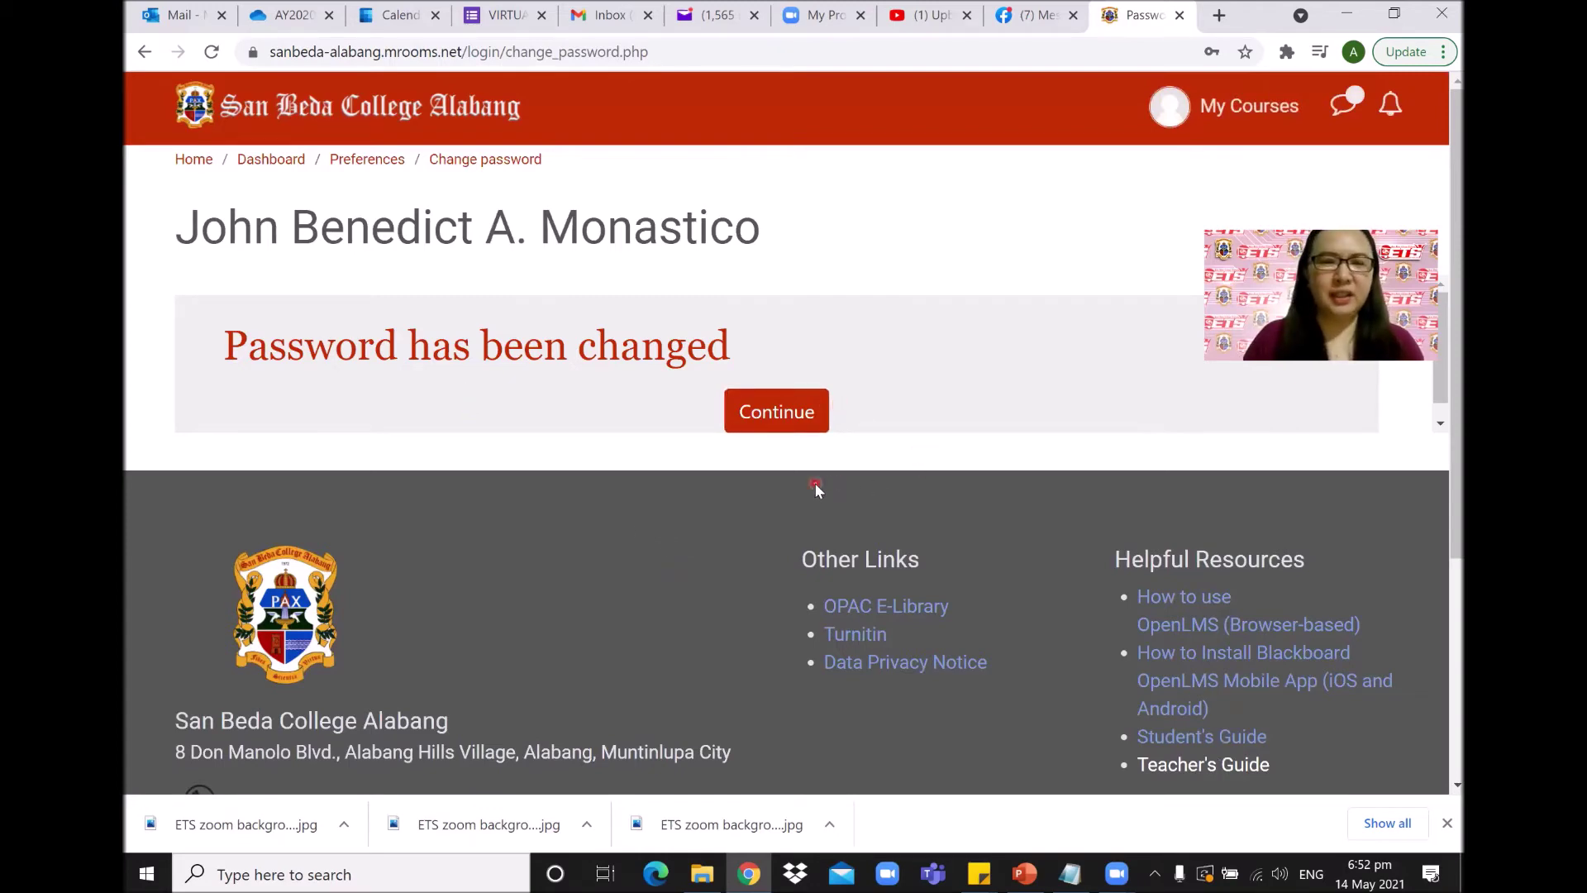
Continue past the confirmation and show My Courses with three courses at 0% progress.
click(800, 421)
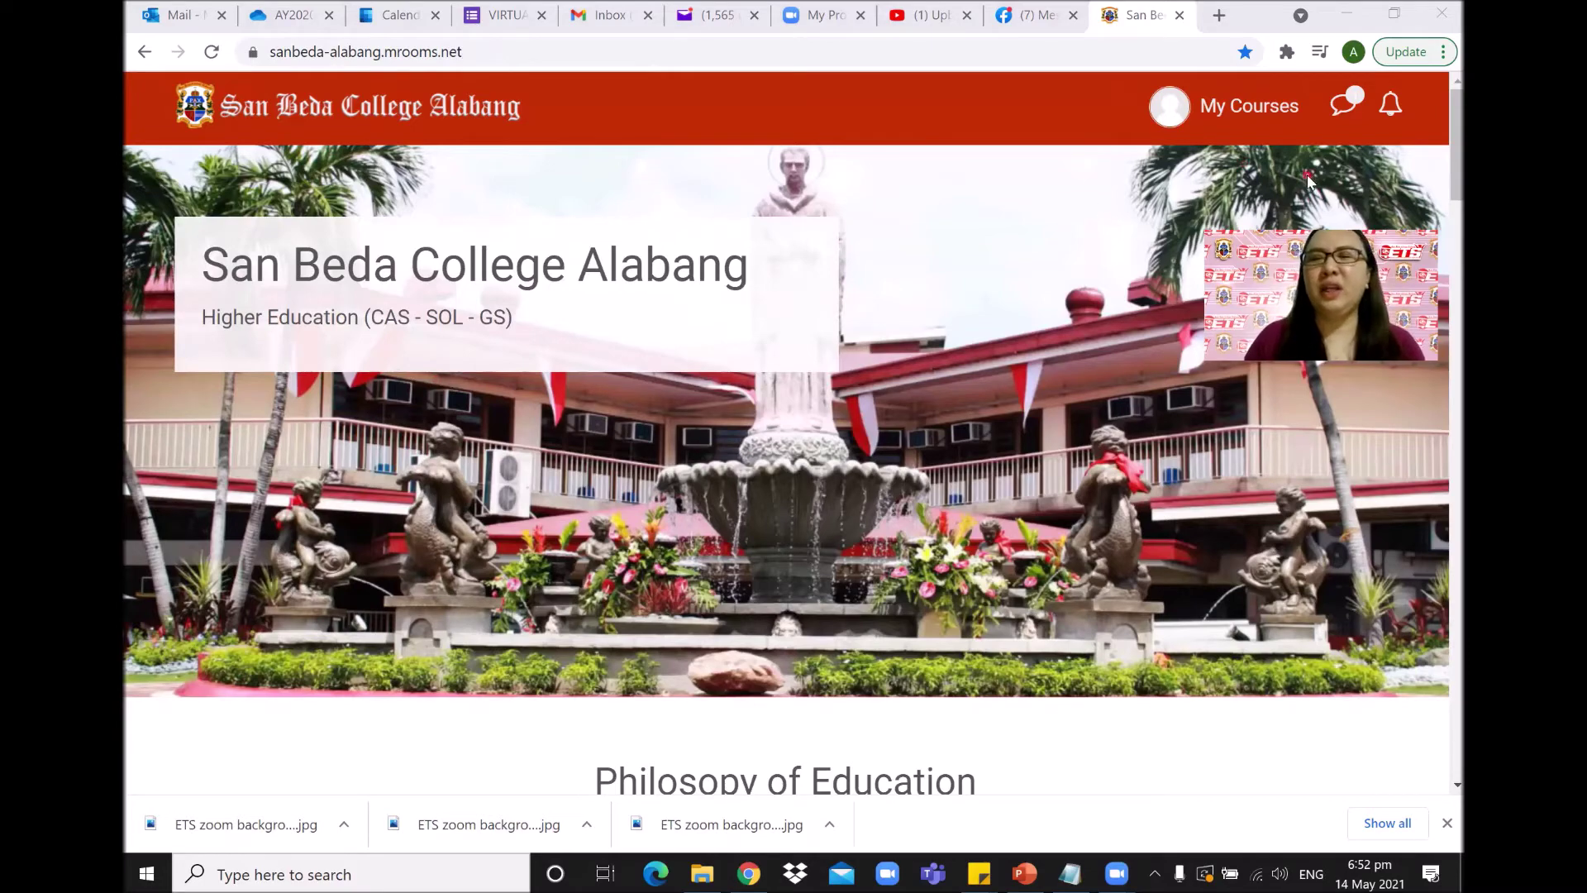
click(1290, 121)
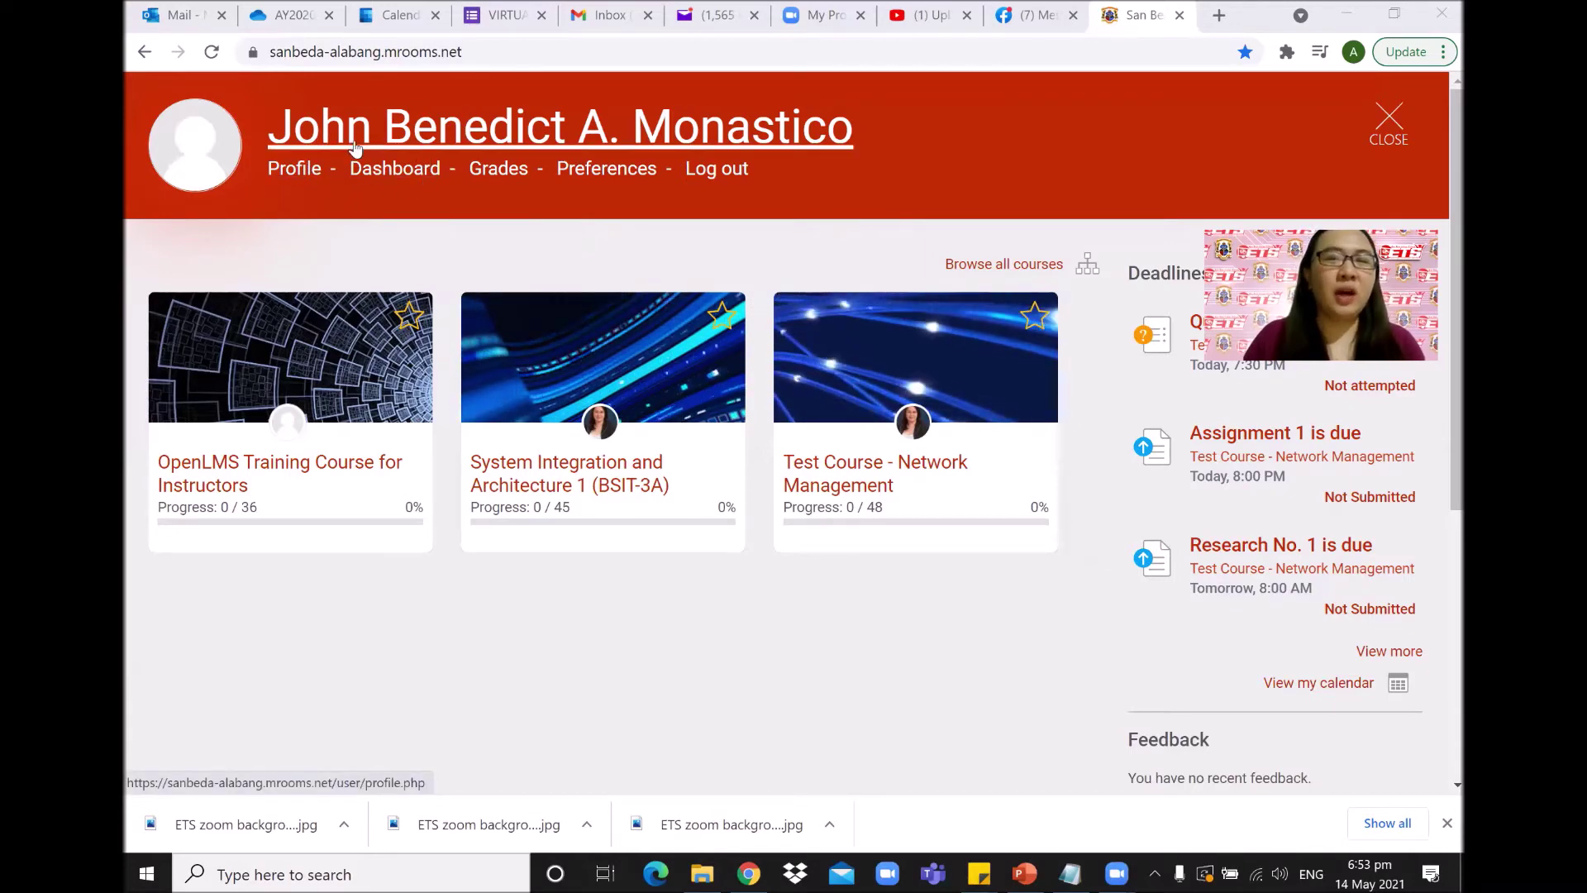
Open the Profile page and scroll through user details, course profiles and mobile app section.
click(296, 171)
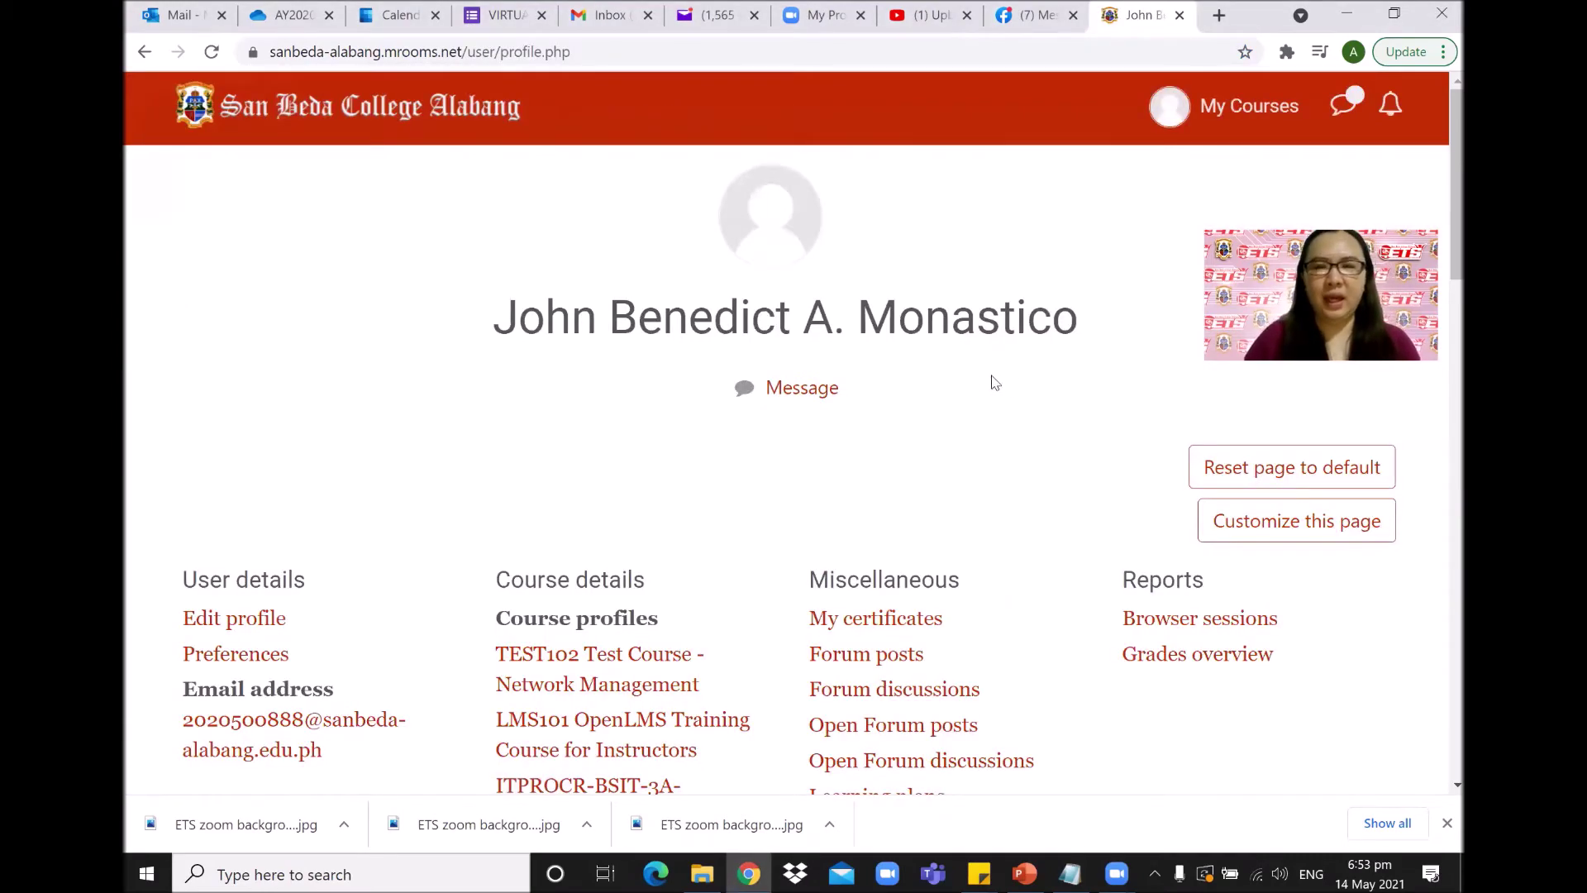
scroll(980, 379, down, 4)
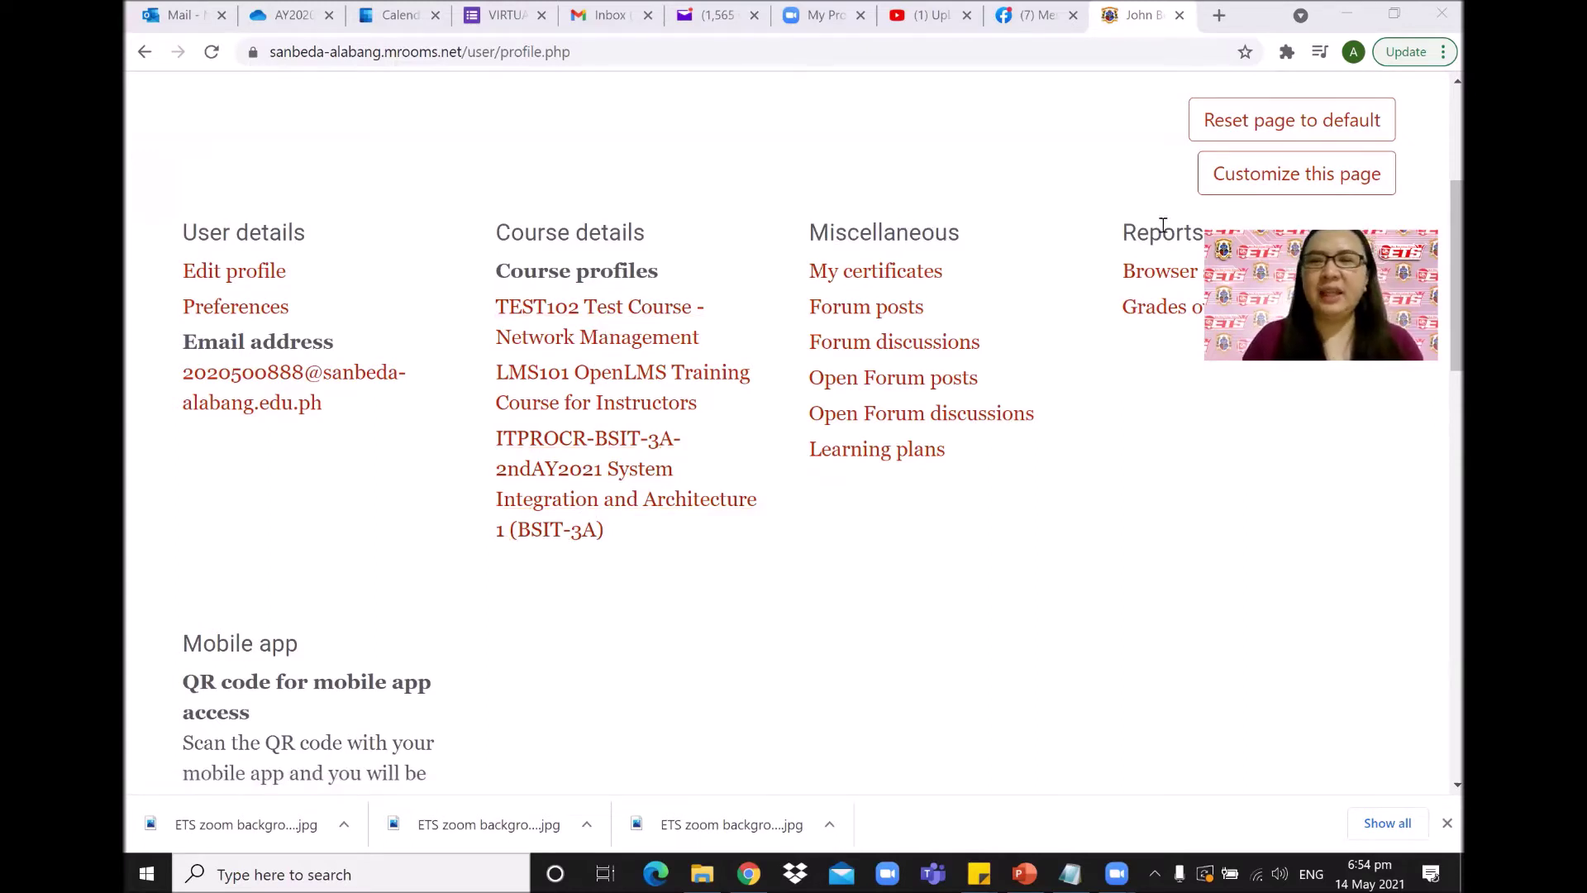
scroll(561, 638, down, 4)
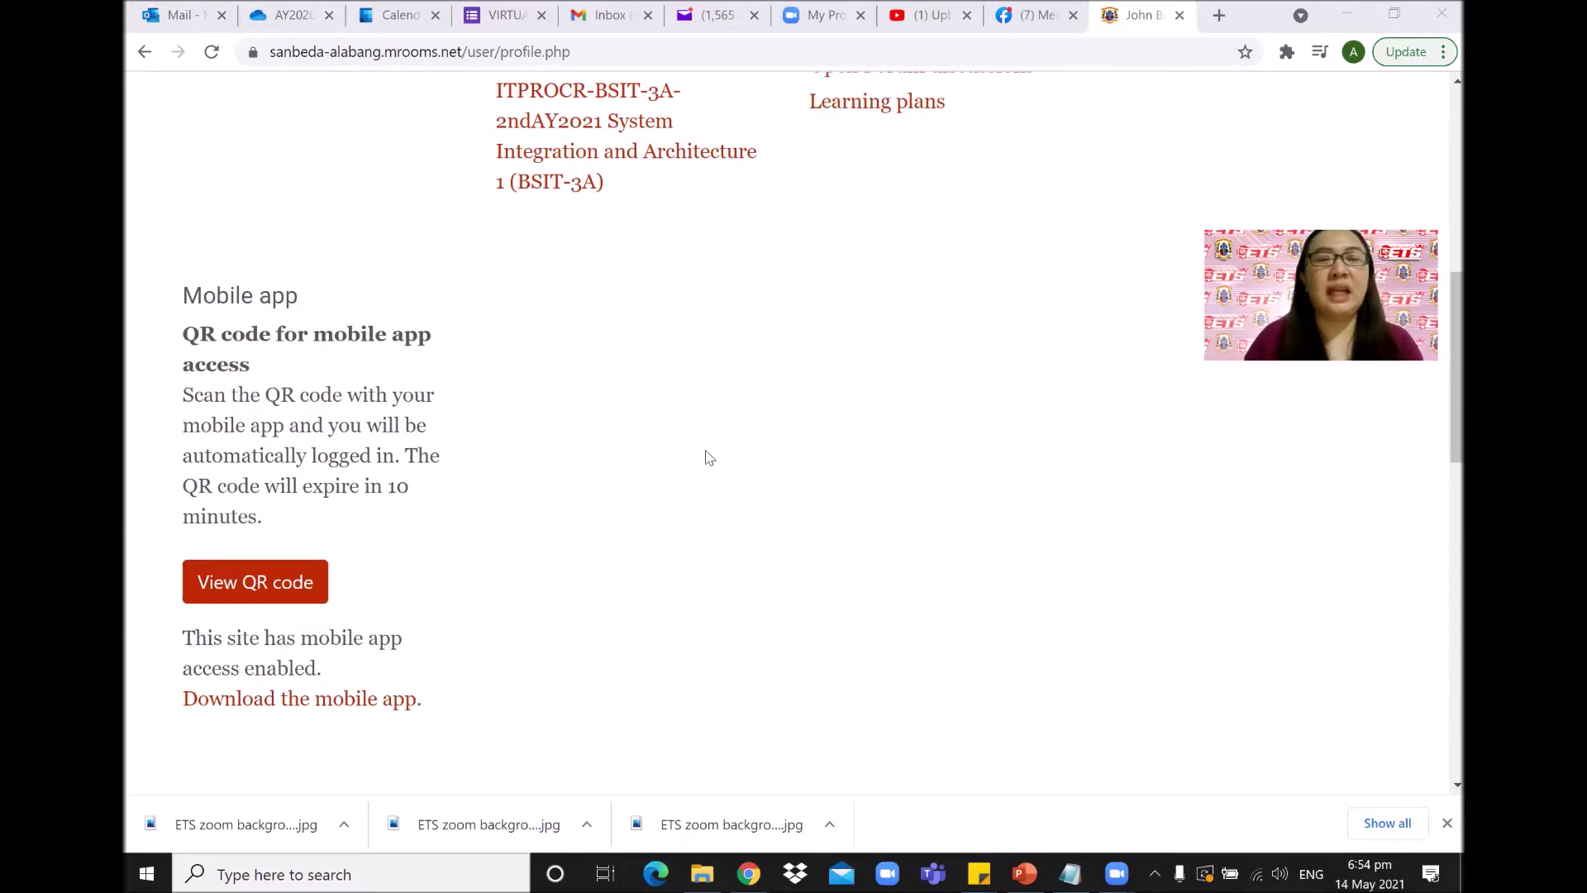
scroll(708, 457, up, 4)
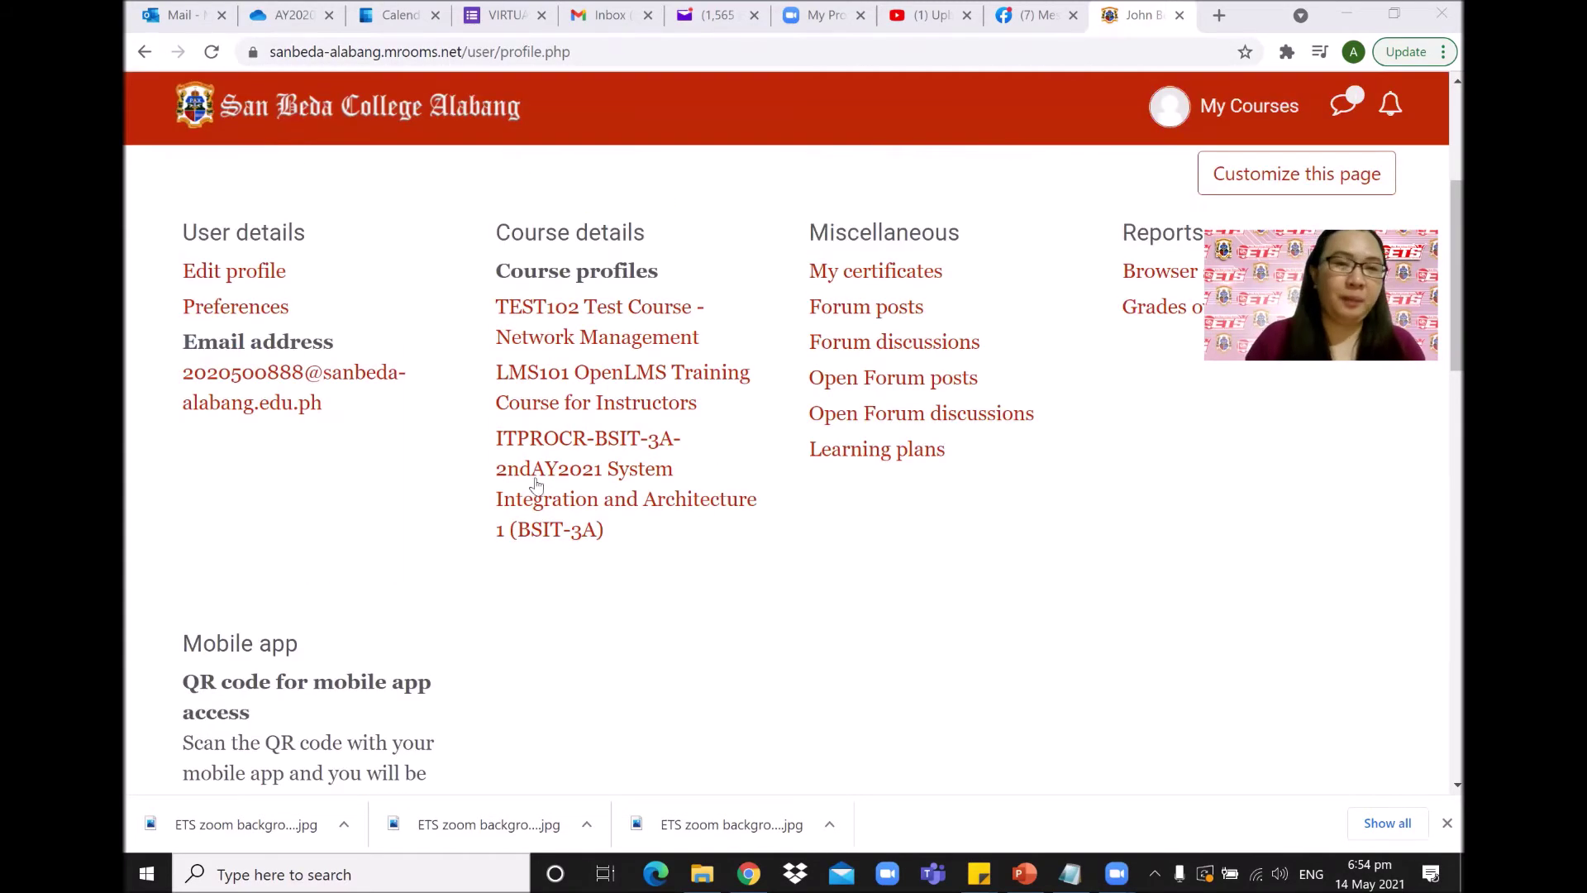
scroll(443, 312, up, 4)
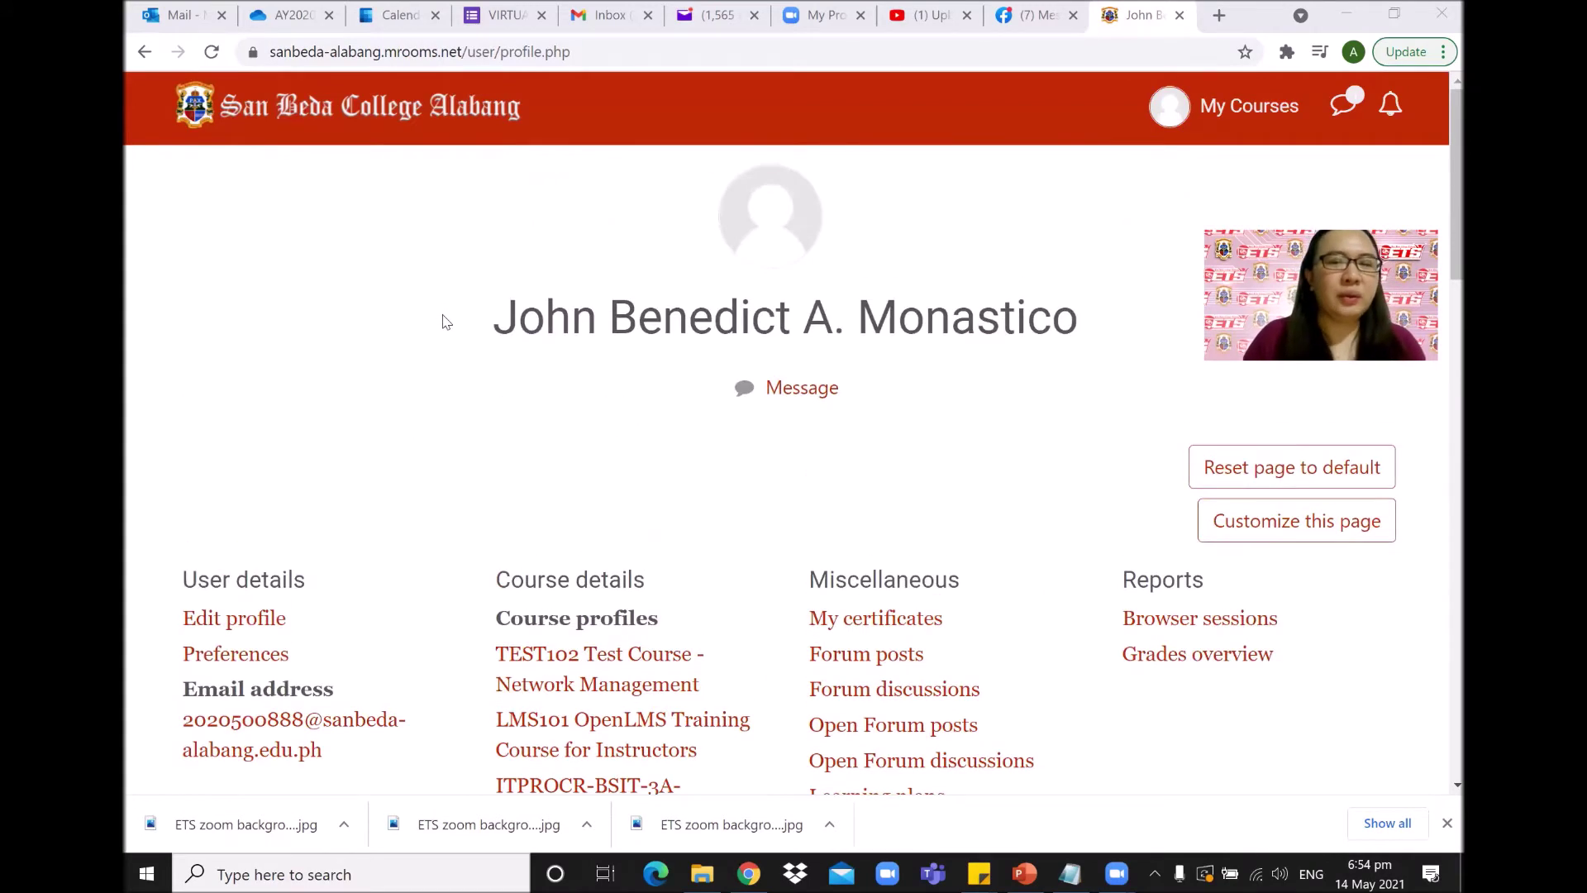
scroll(443, 319, down, 4)
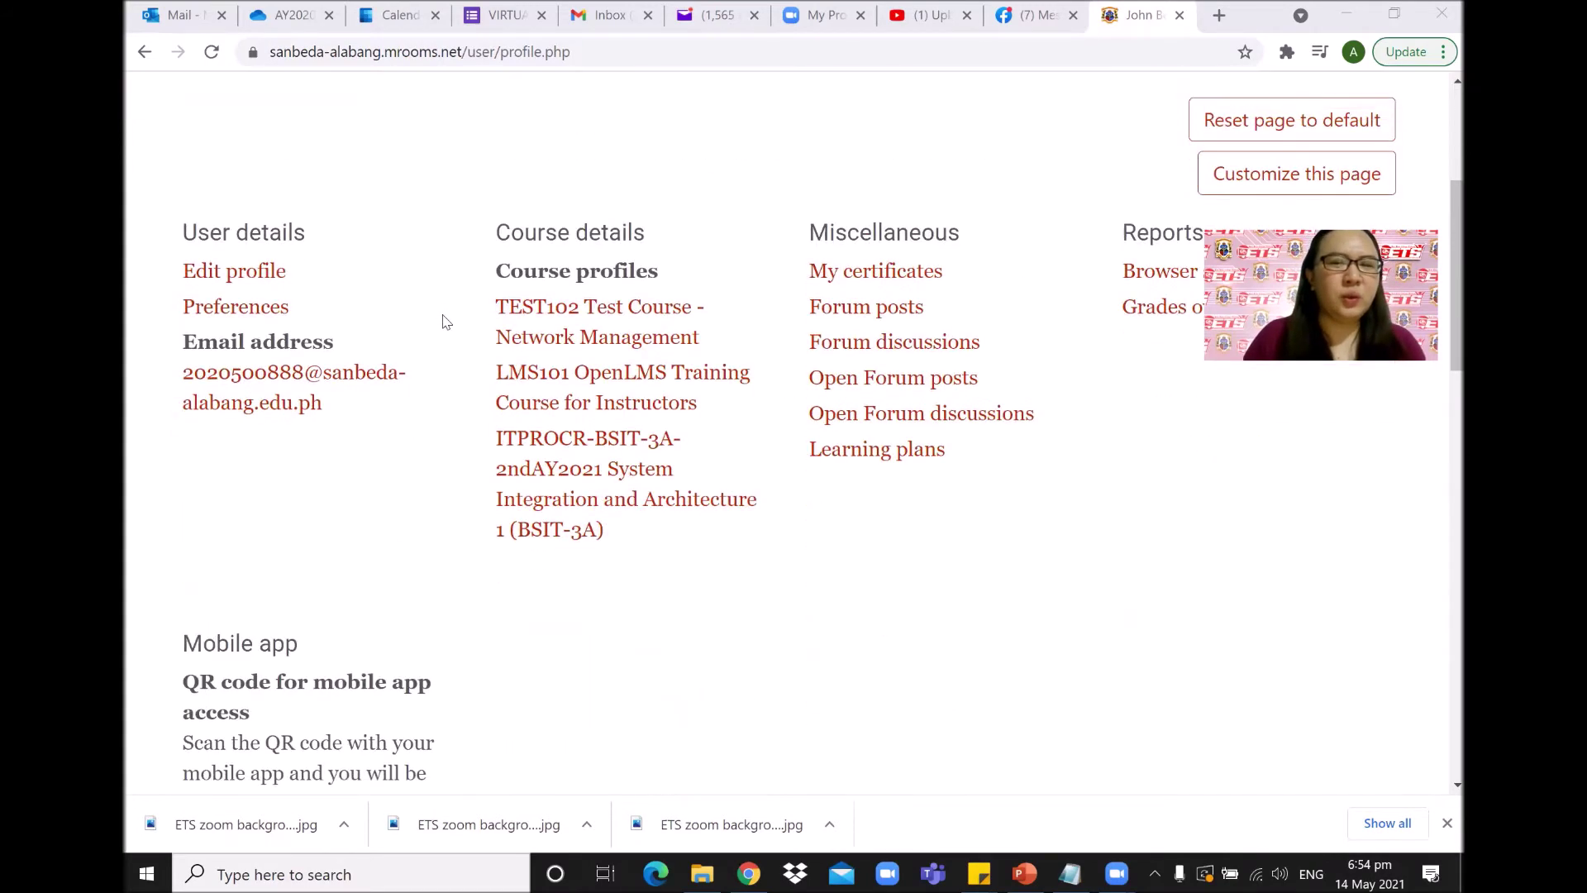
Open Edit profile and scroll down past Description to the User picture section.
click(261, 281)
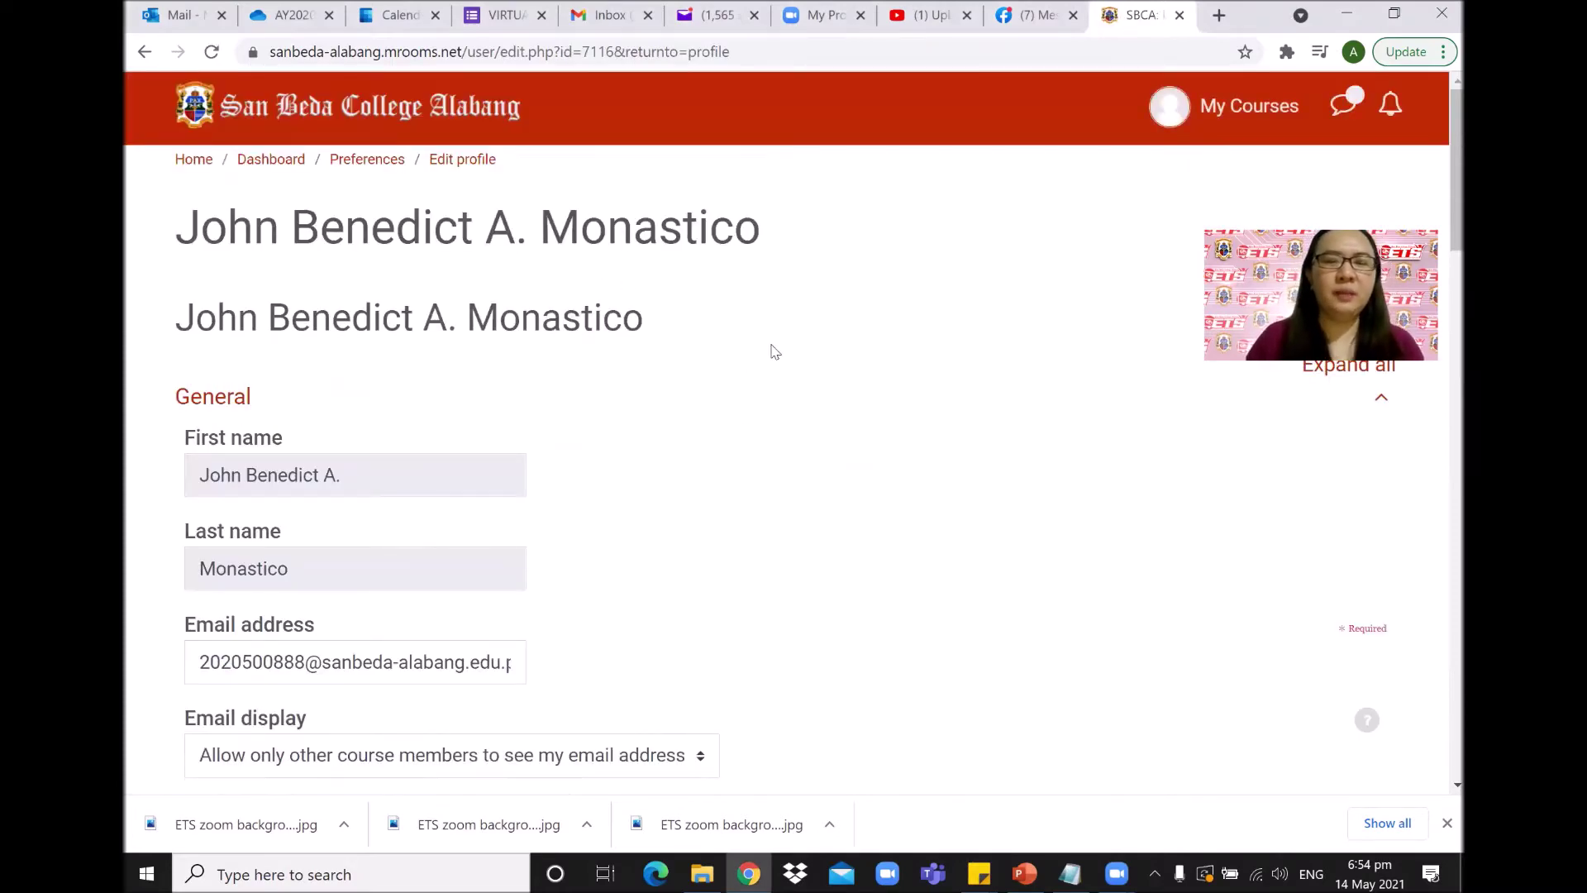
scroll(774, 351, down, 4)
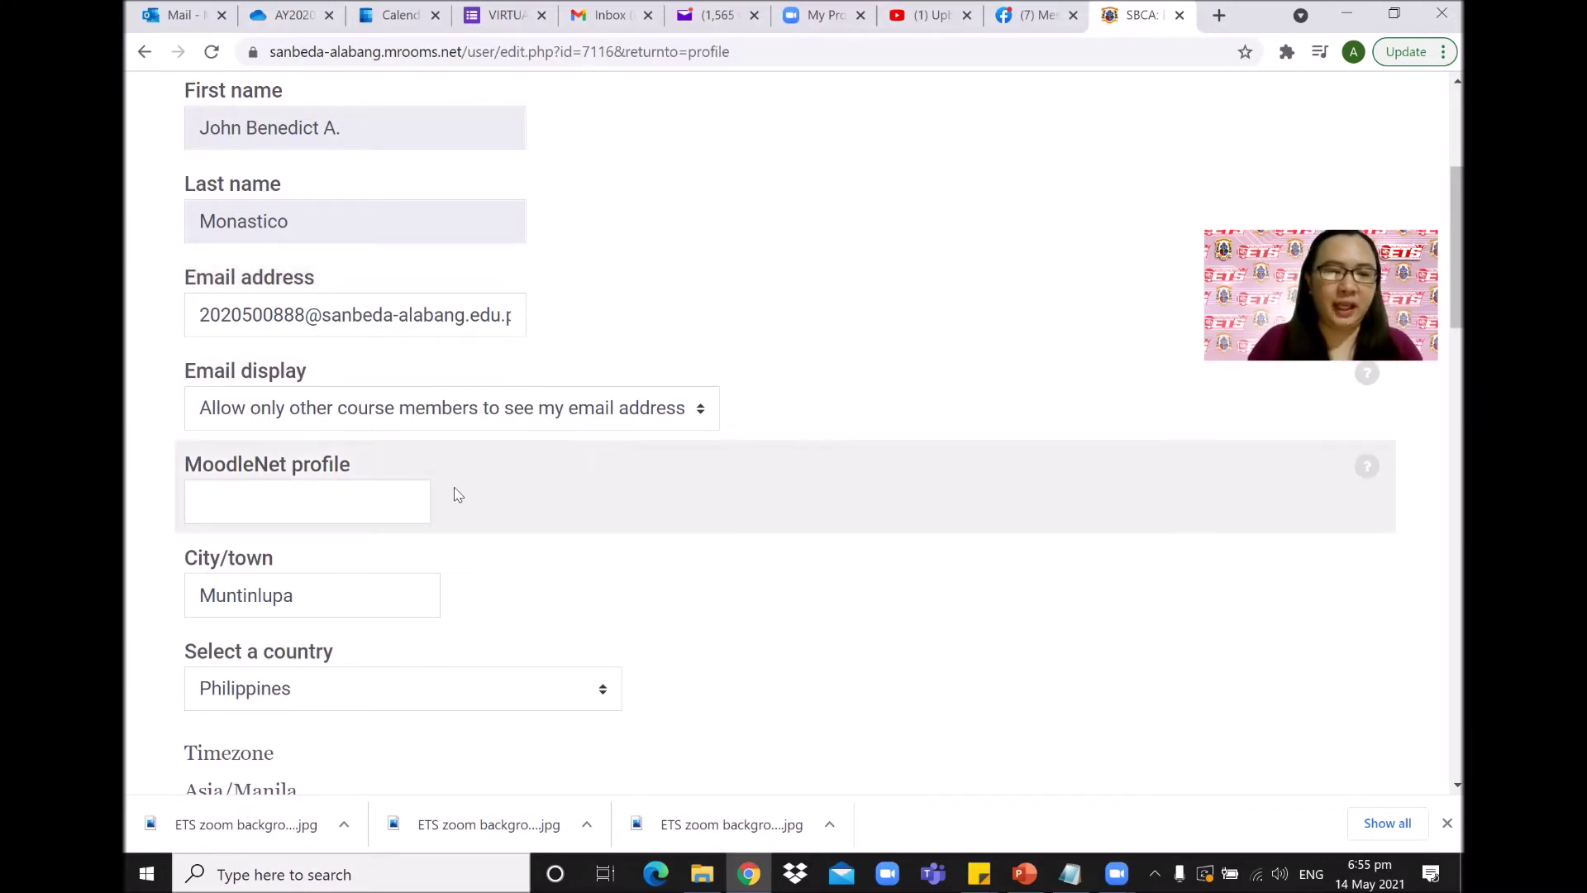
scroll(581, 507, down, 4)
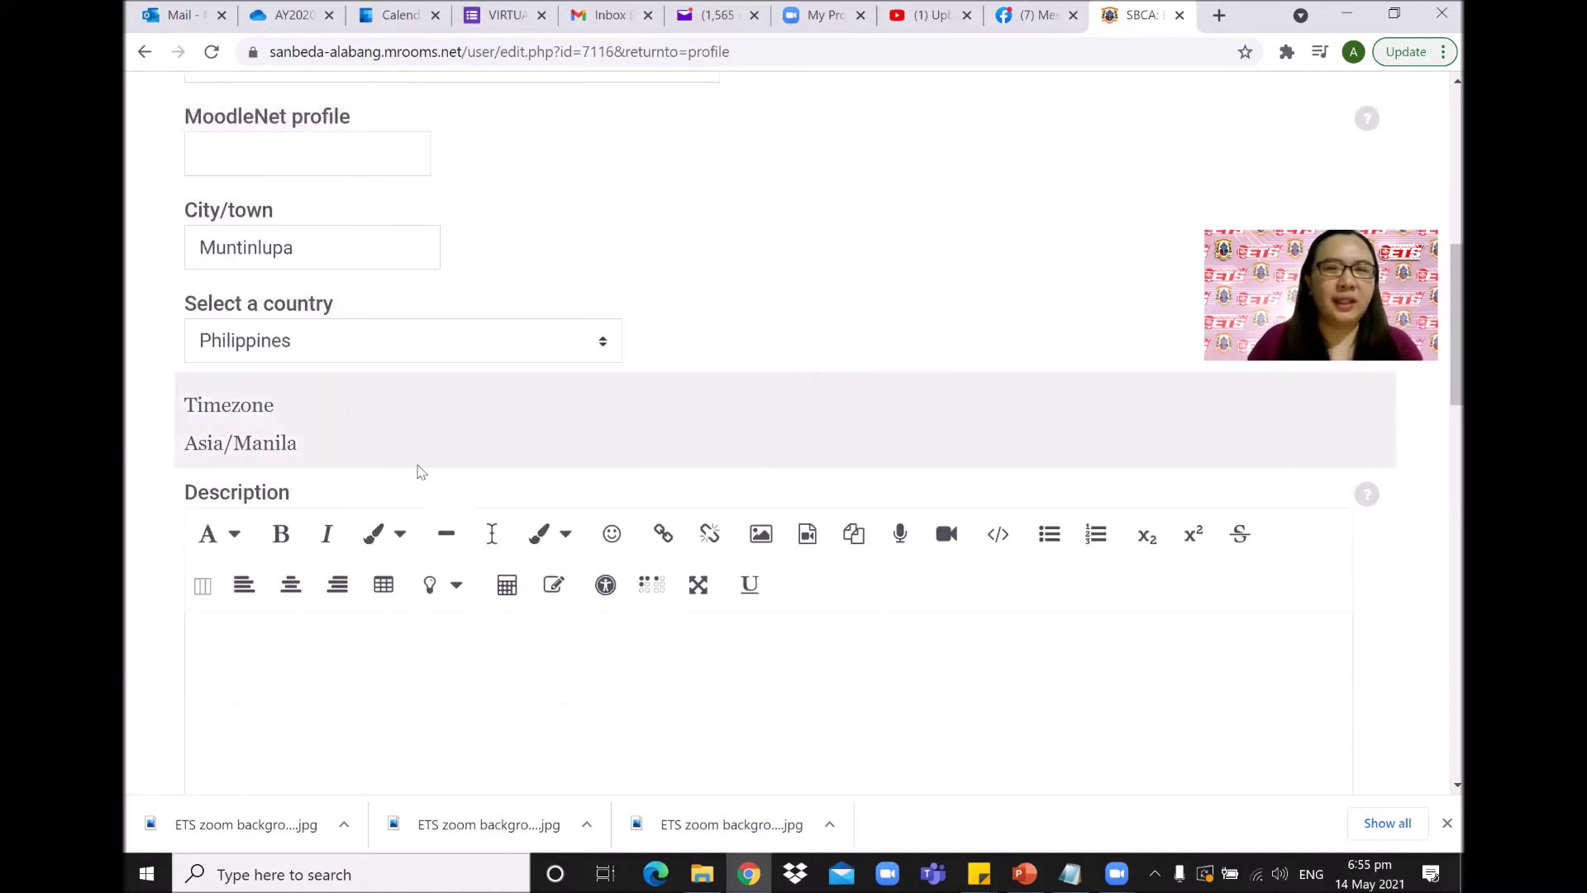
scroll(417, 450, down, 4)
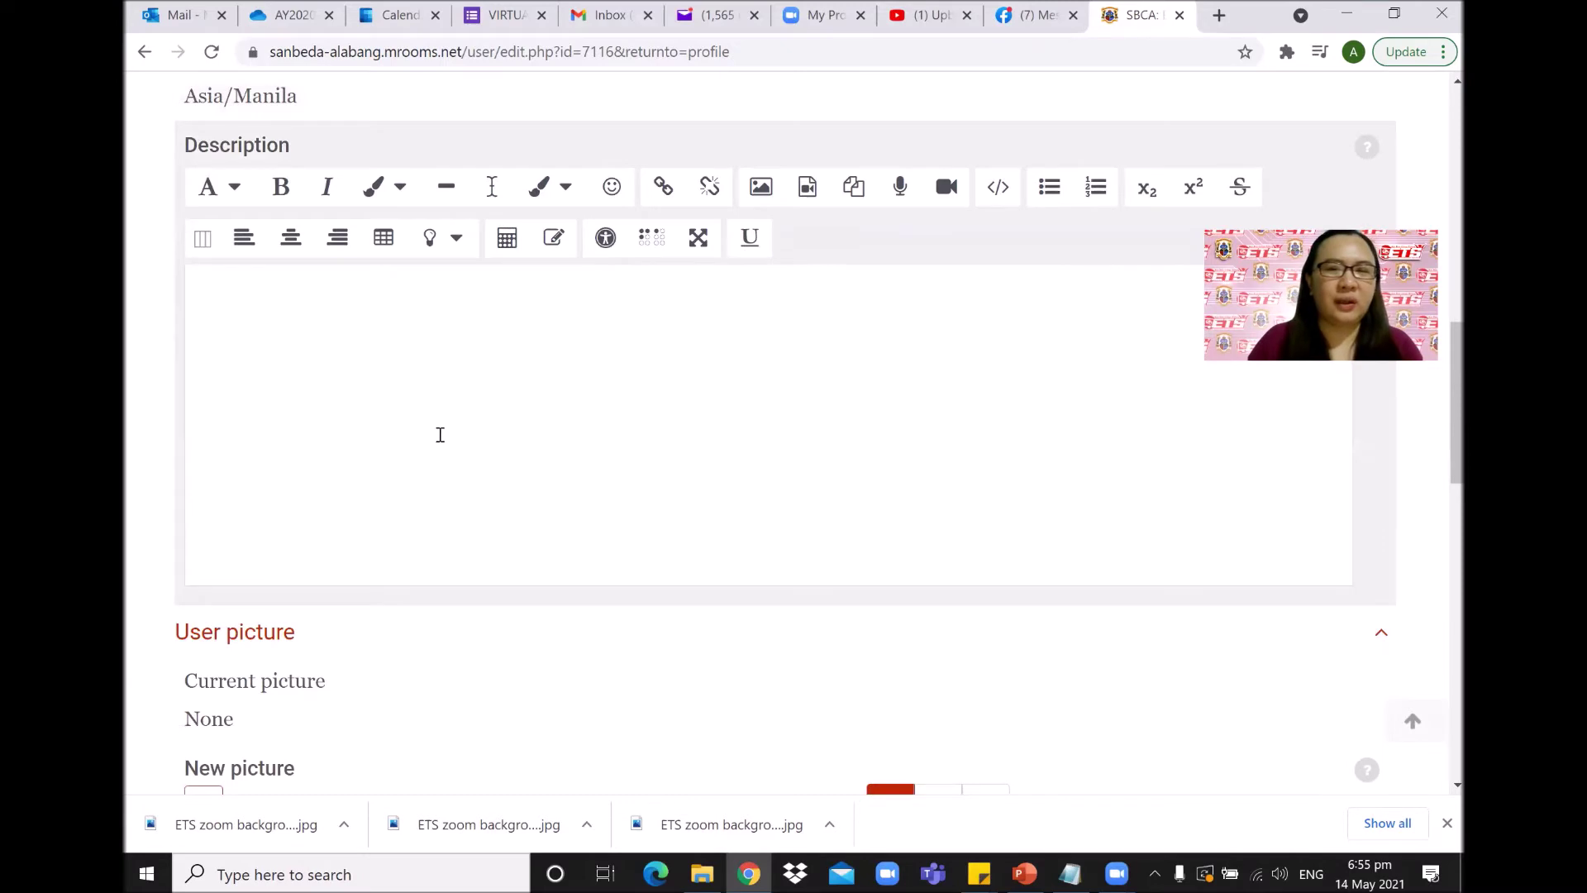
scroll(439, 432, down, 4)
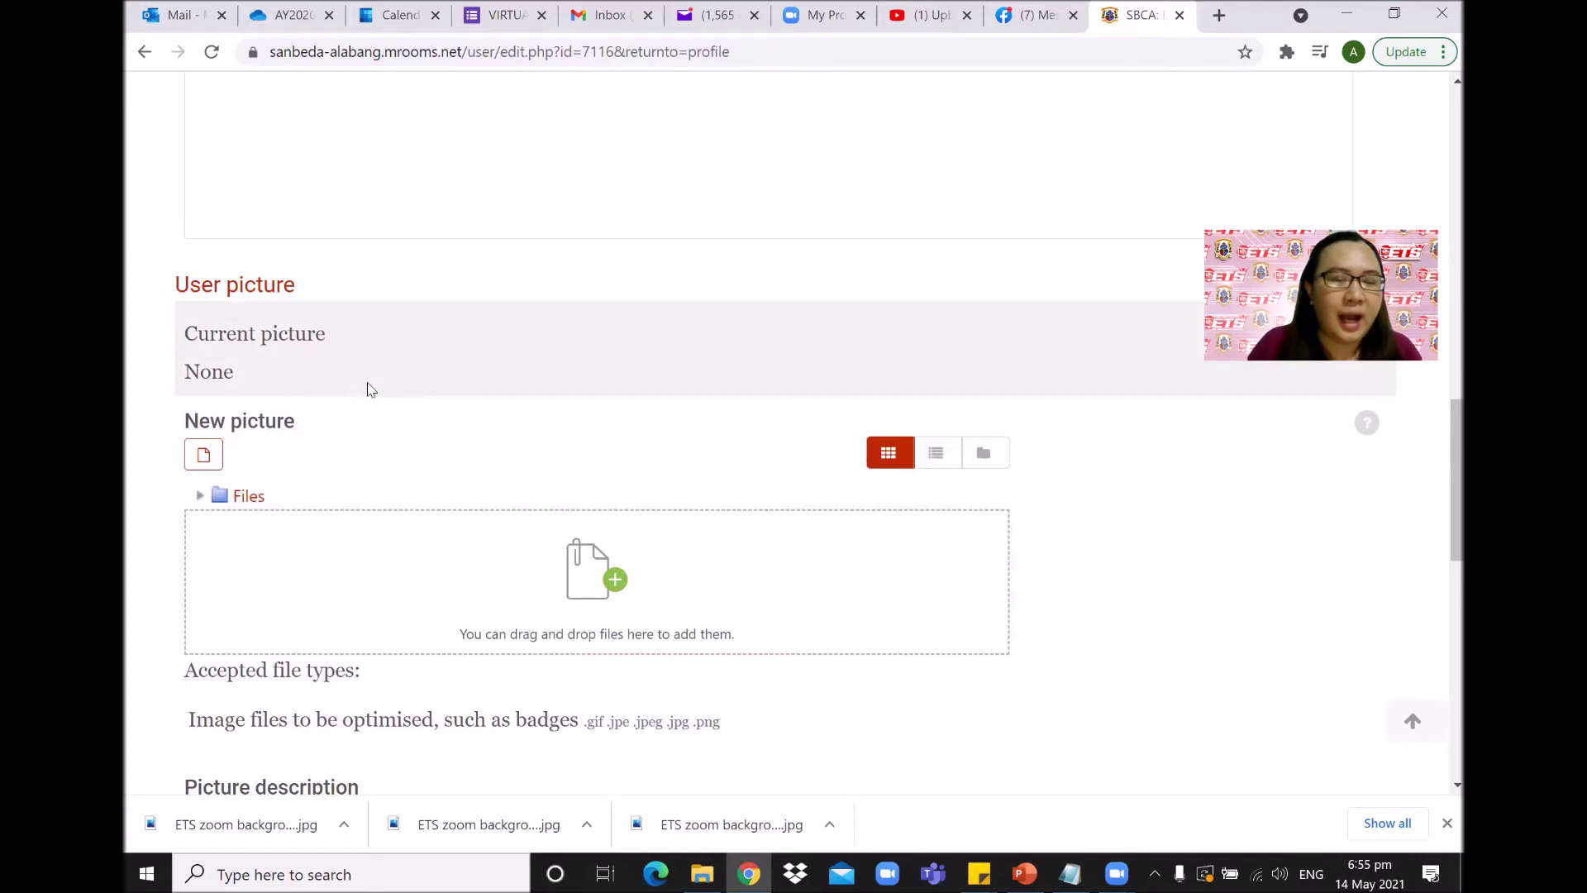
Open the new-picture file picker, then cancel and close it without choosing a file.
click(533, 587)
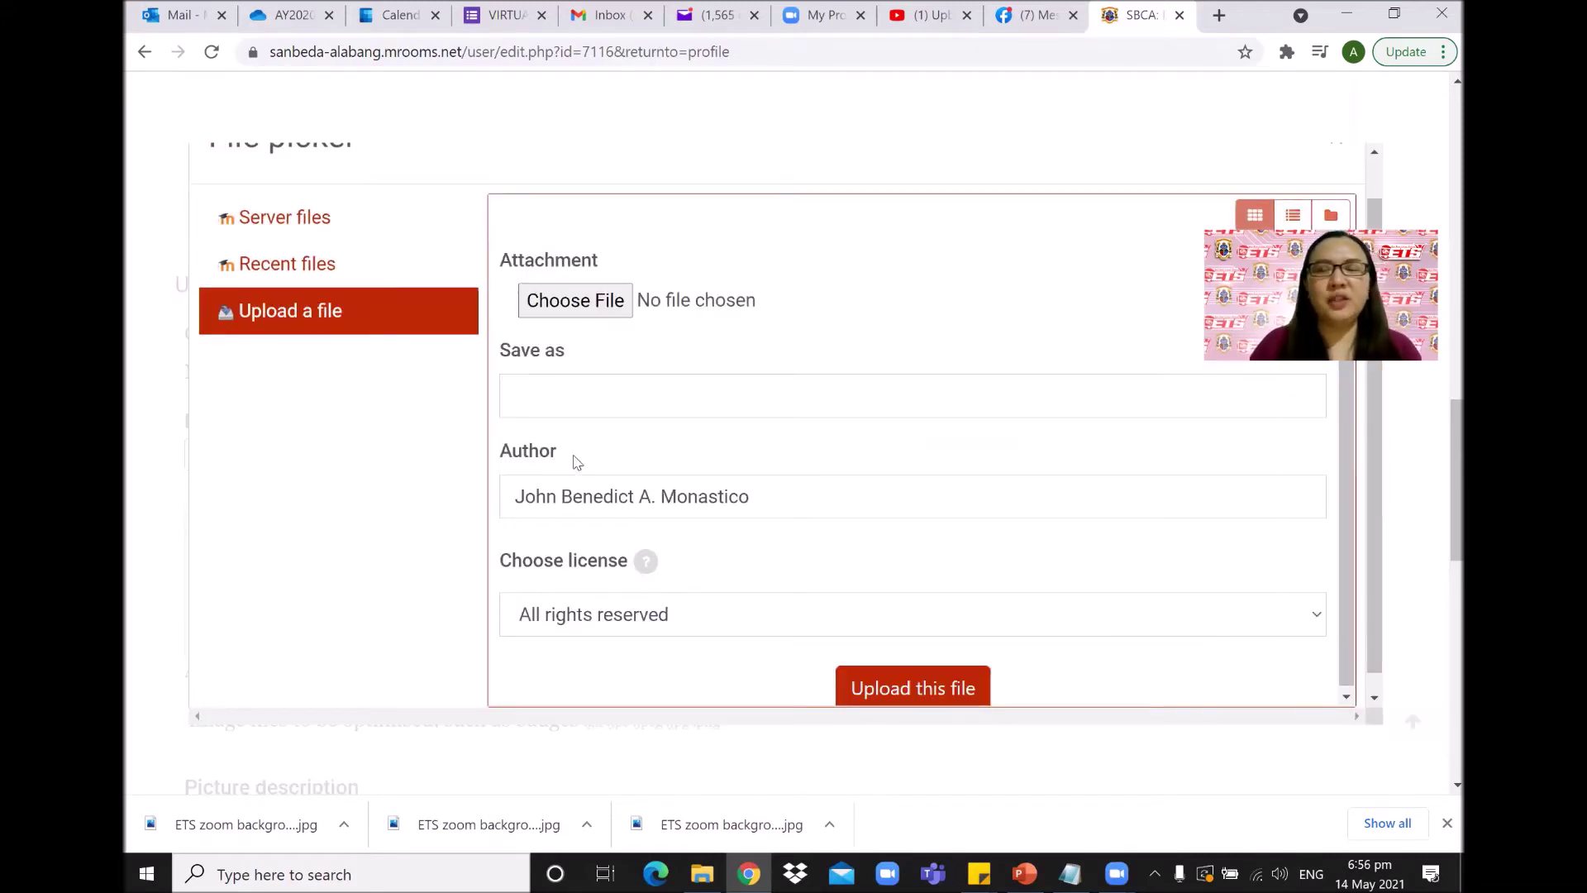
click(601, 312)
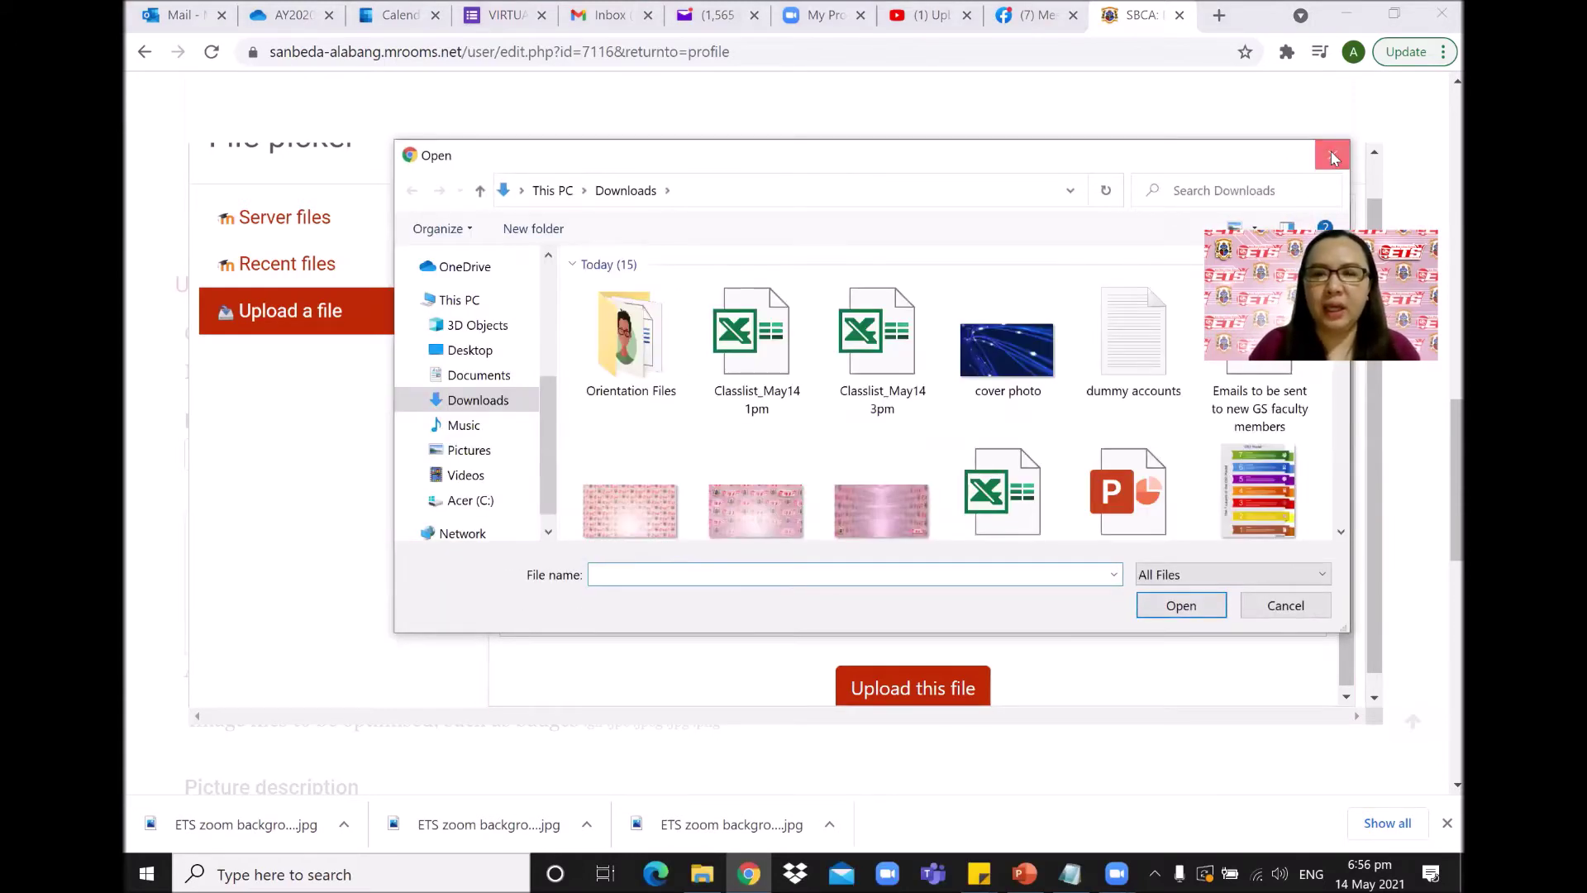
click(1332, 155)
scroll(1198, 261, up, 1)
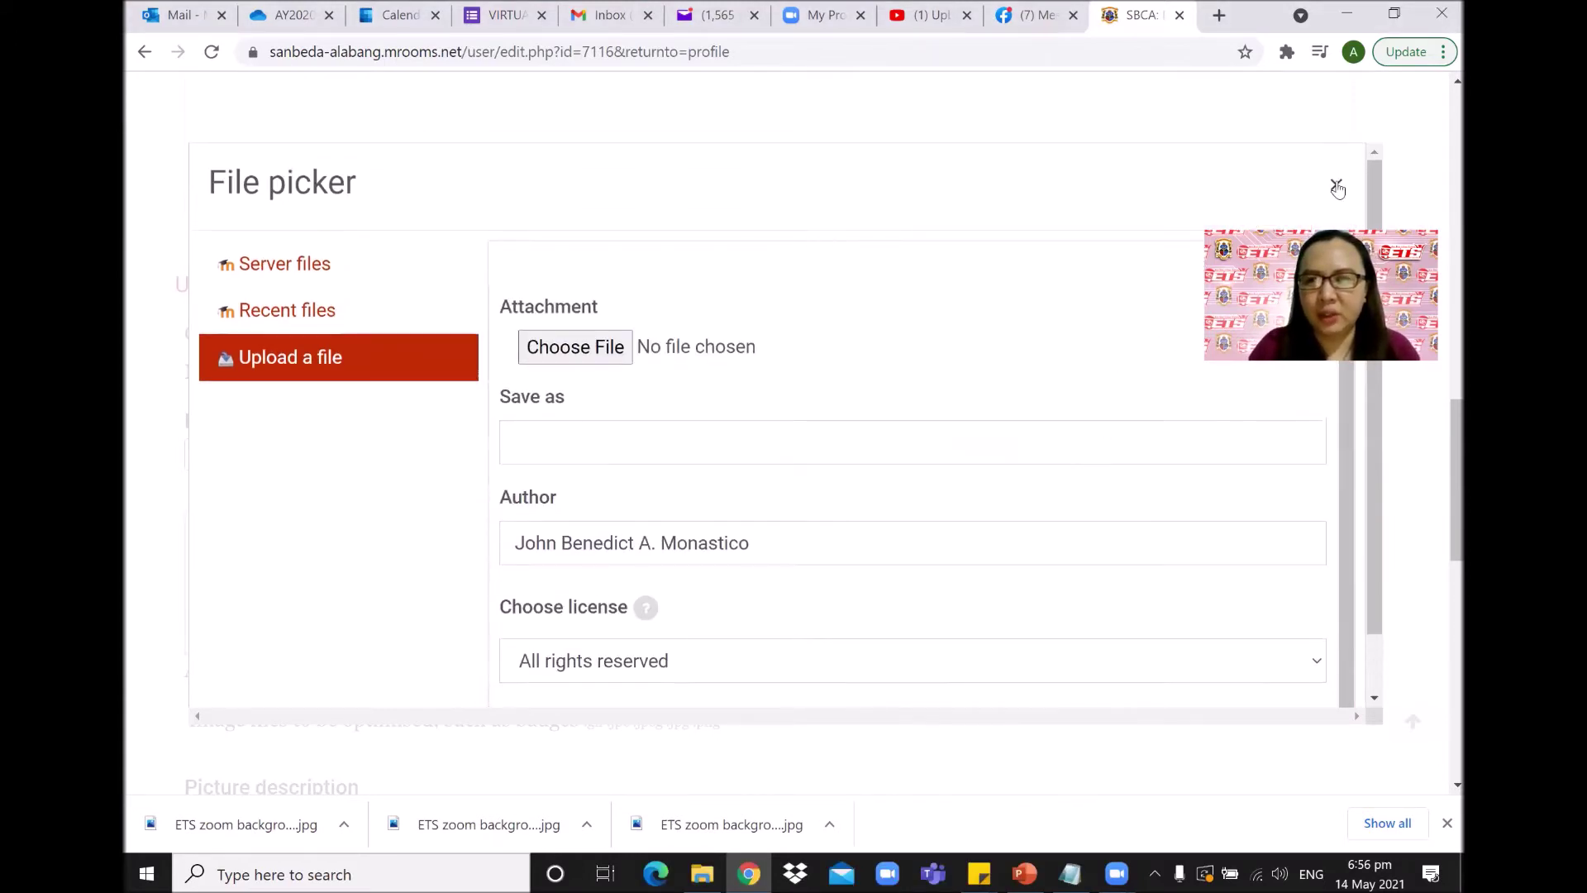
click(1339, 187)
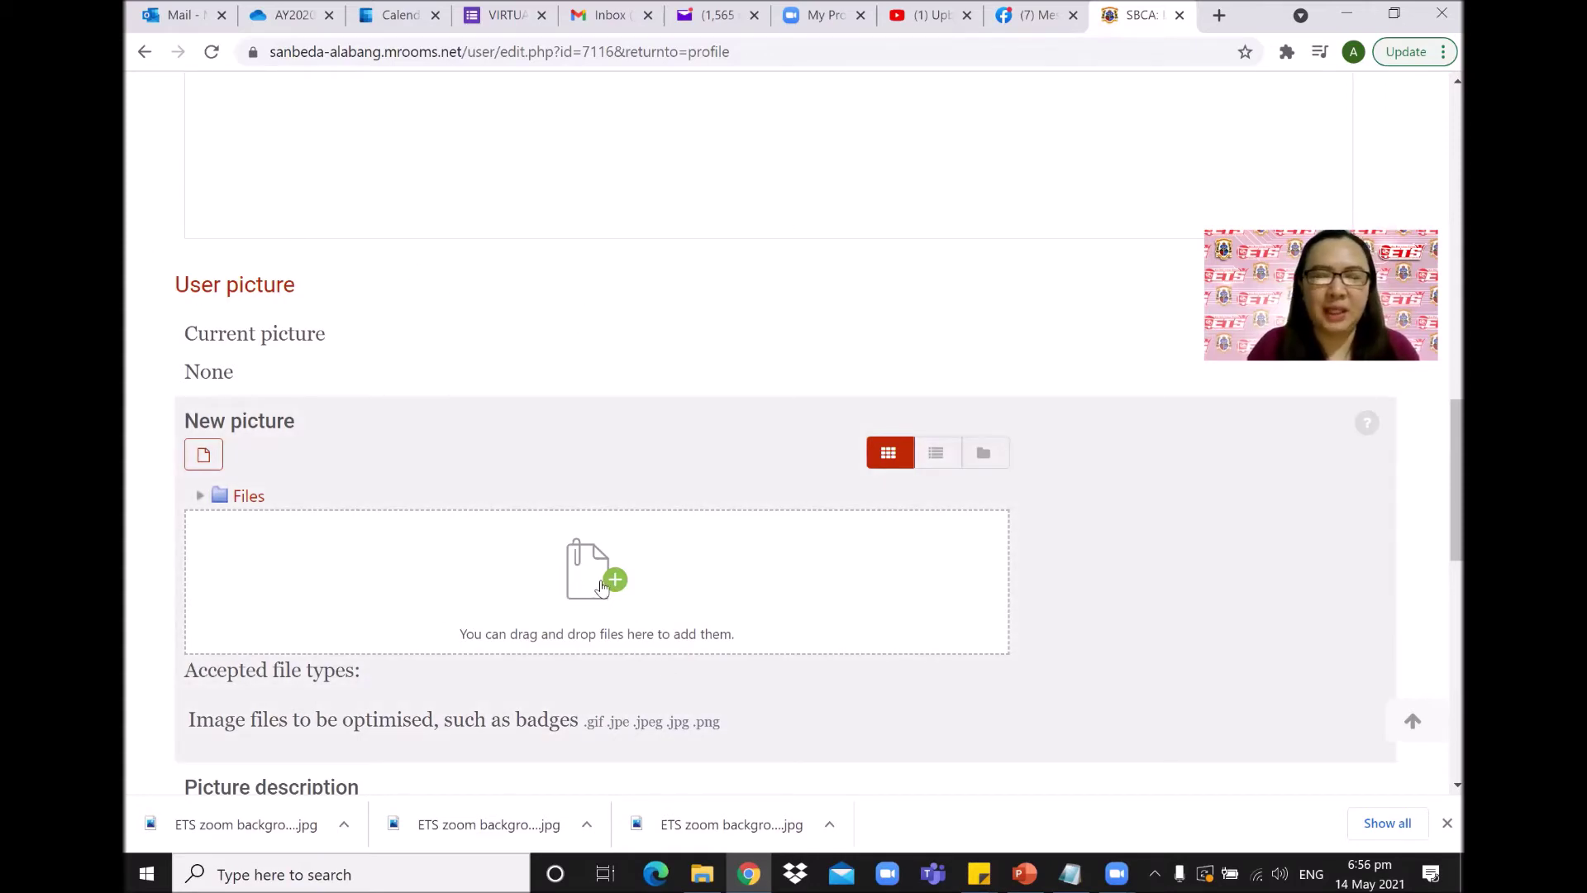
Upload profile pic.jpg from the Orientation Files folder into the New picture area.
click(617, 584)
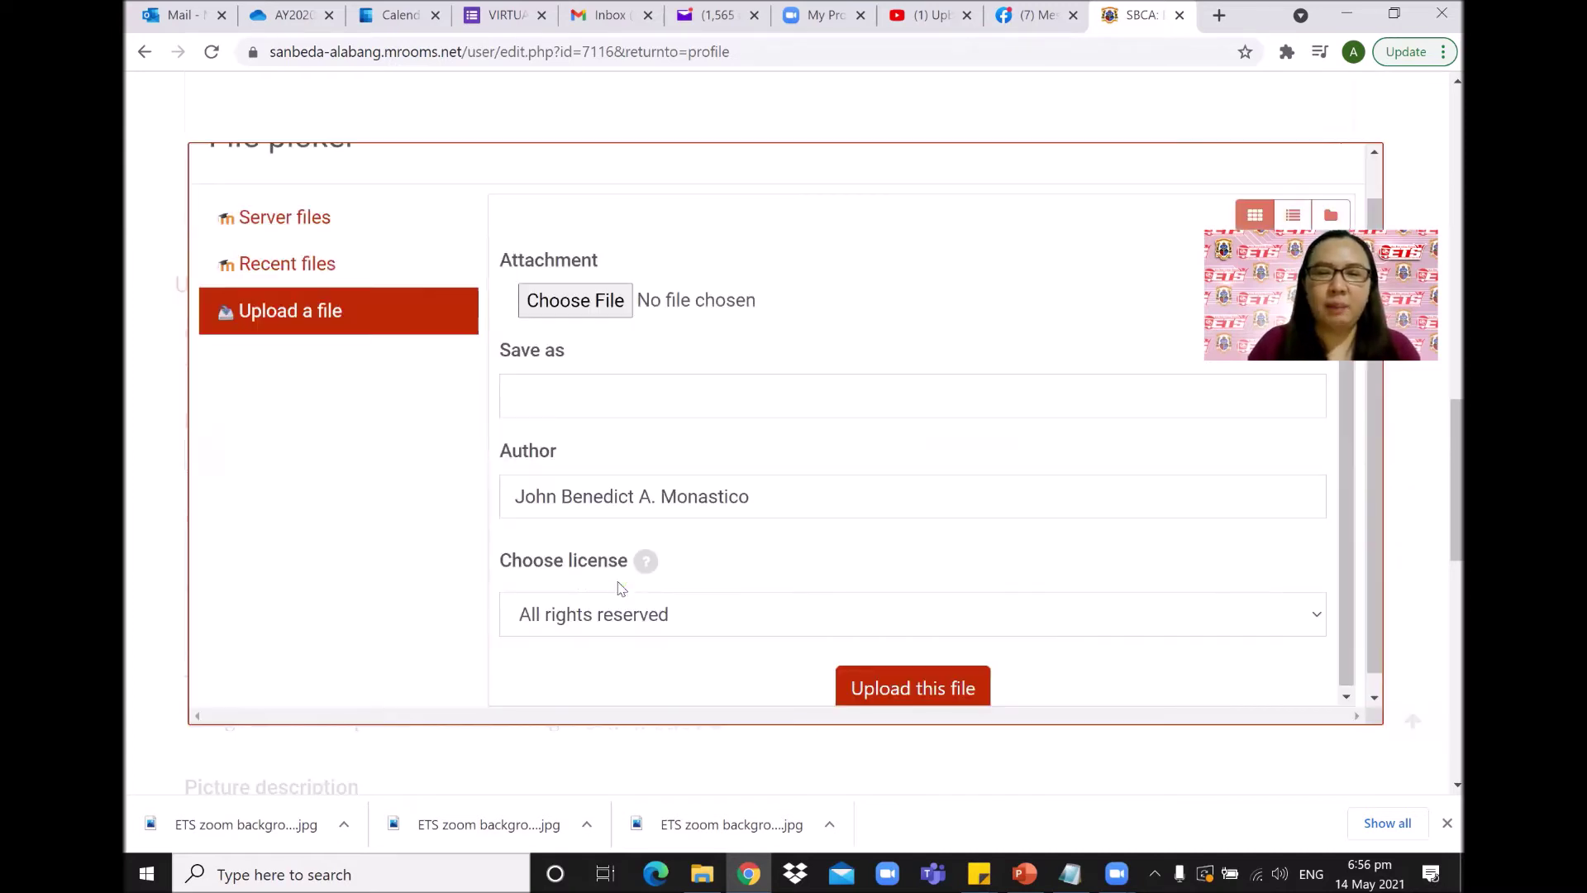
scroll(1025, 401, up, 1)
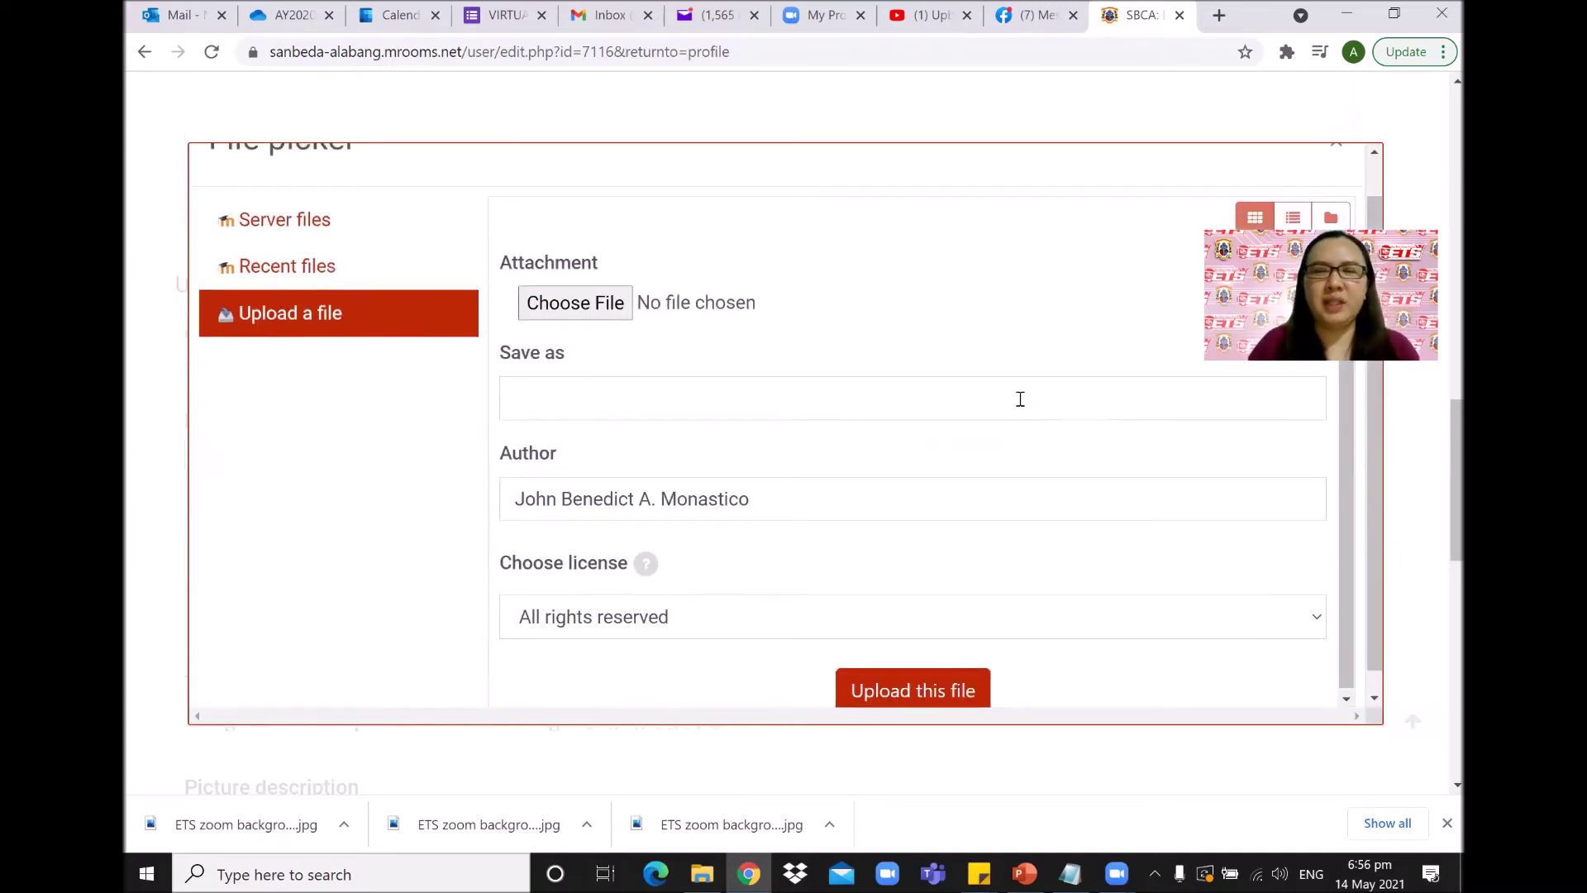
click(616, 349)
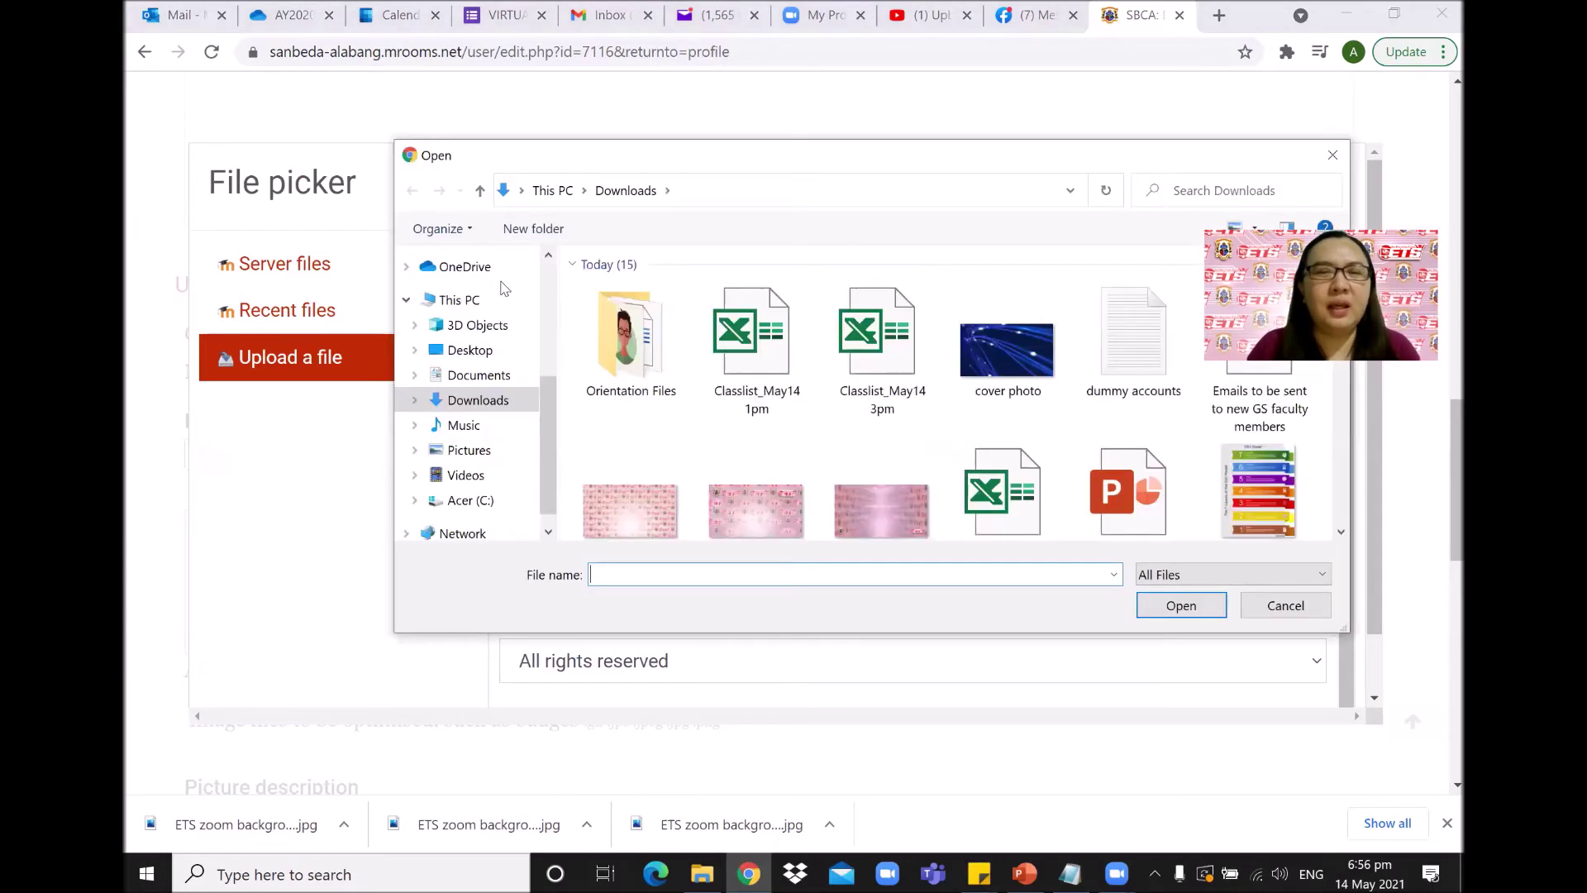
double_click(632, 339)
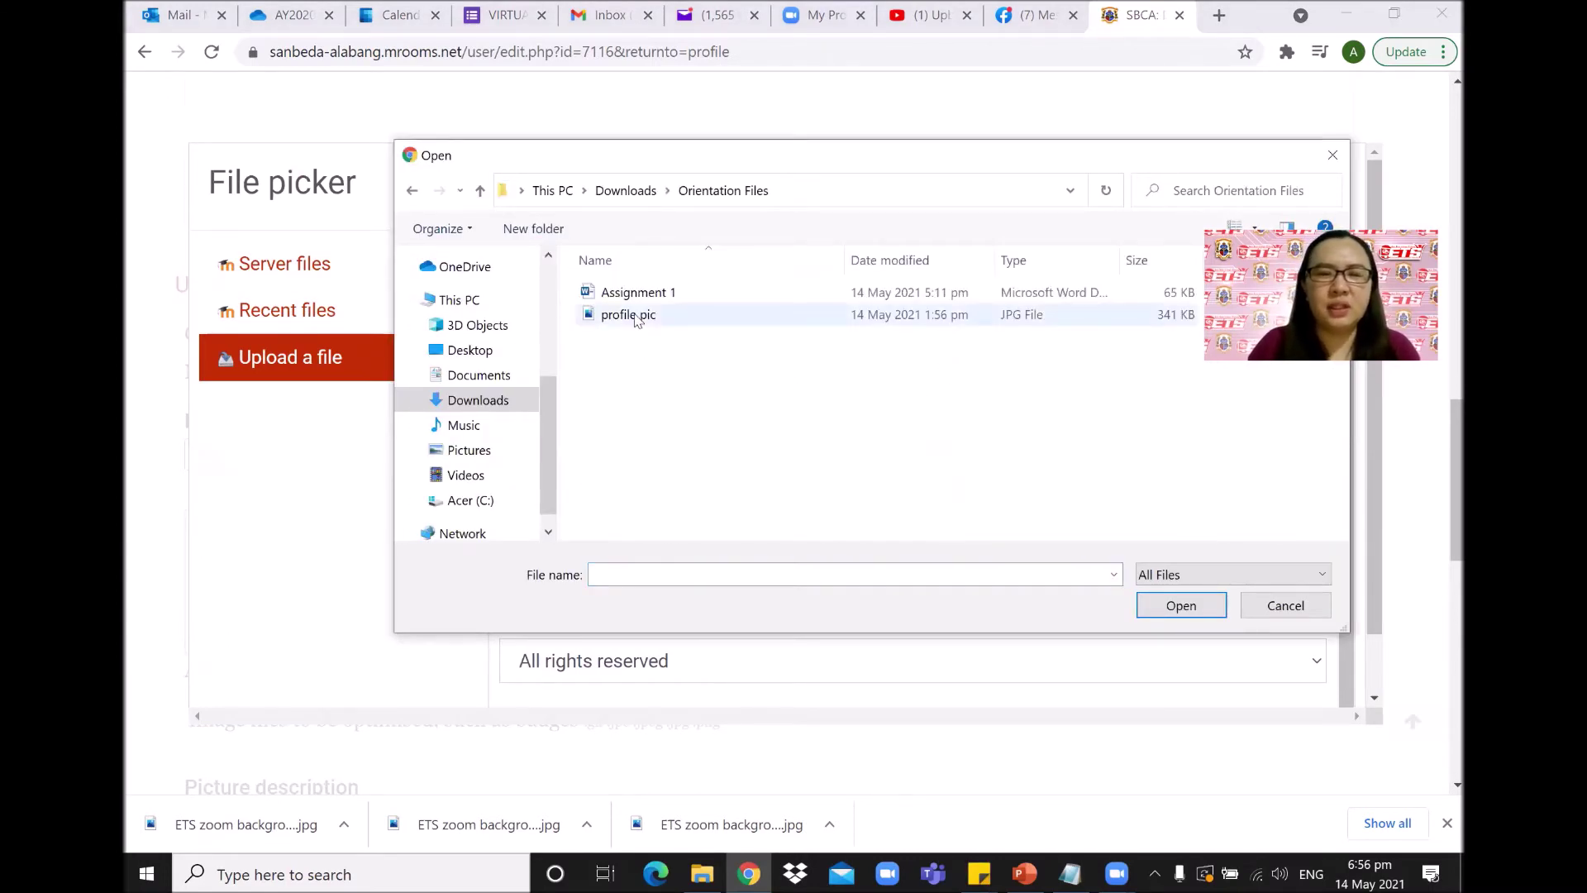
click(641, 315)
drag(718, 159, 482, 152)
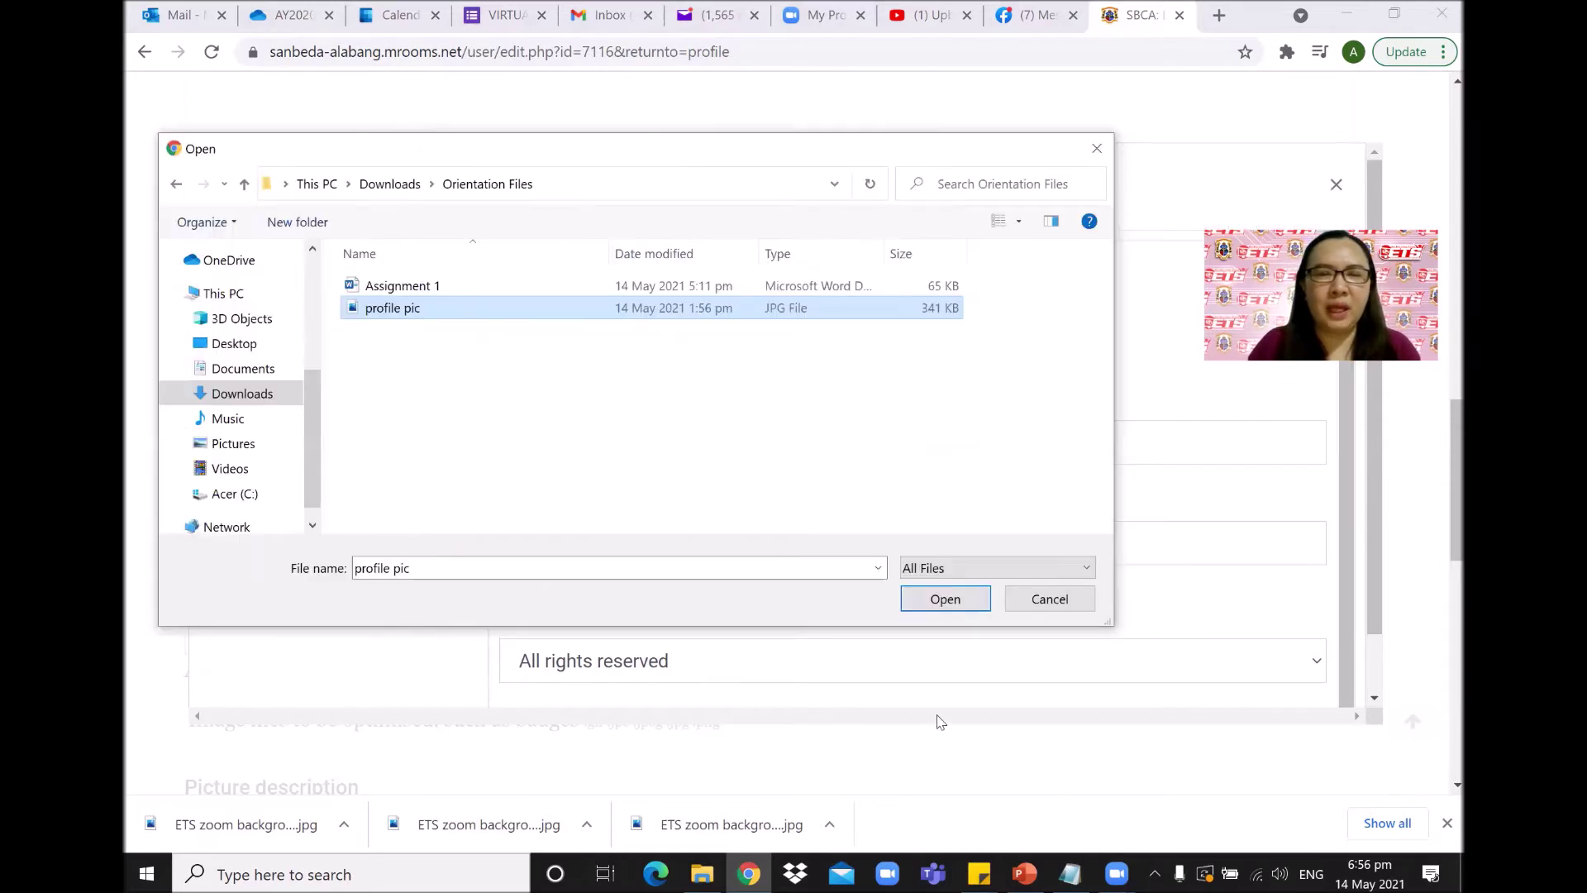
click(947, 599)
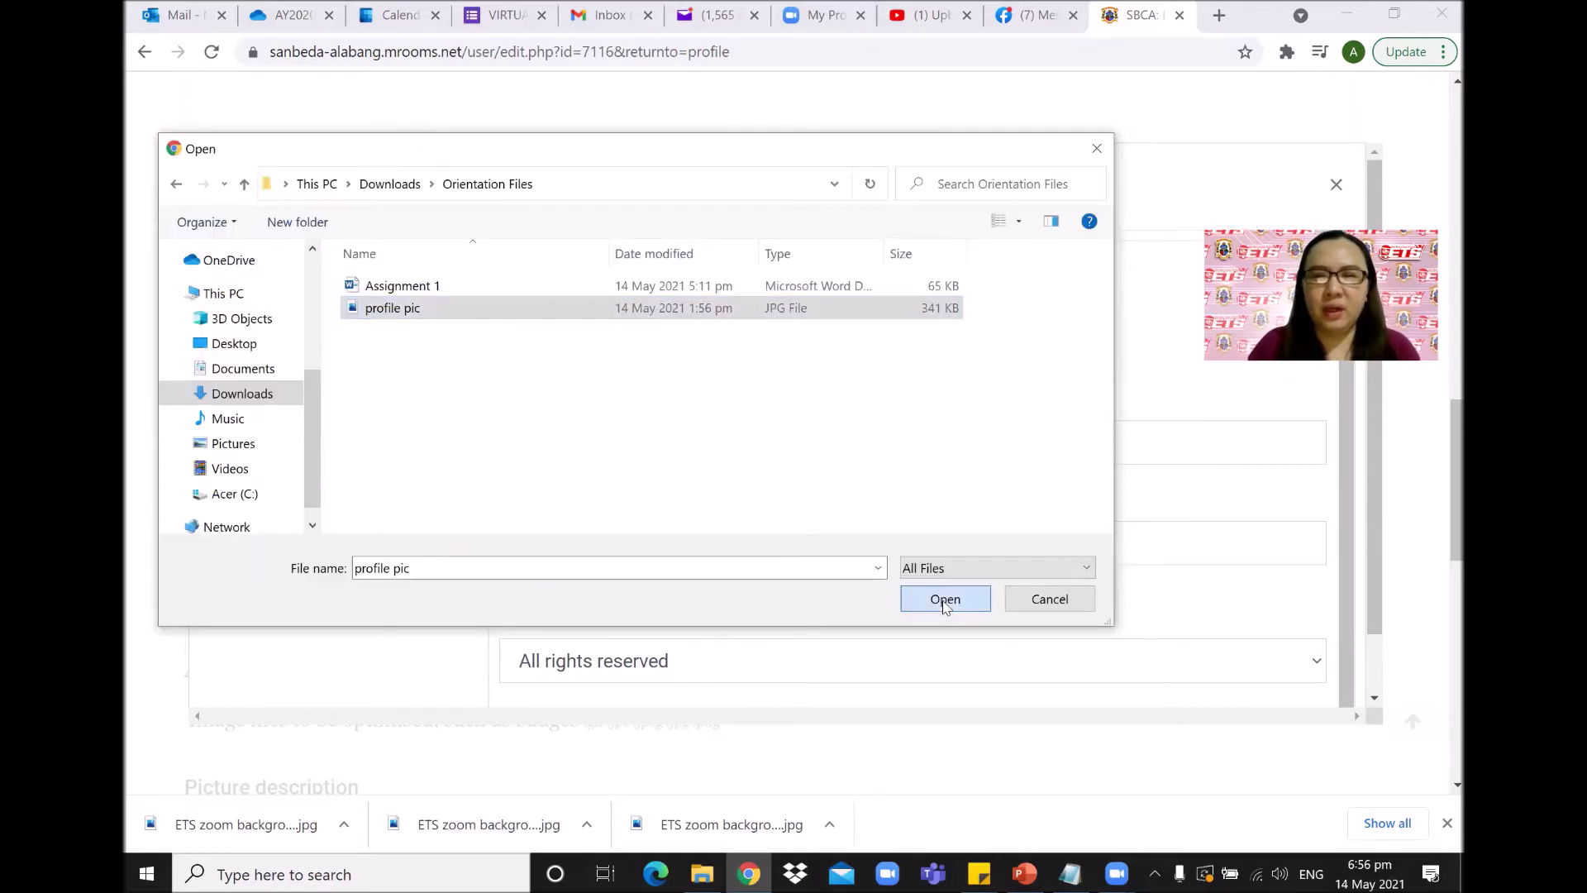
scroll(801, 491, down, 1)
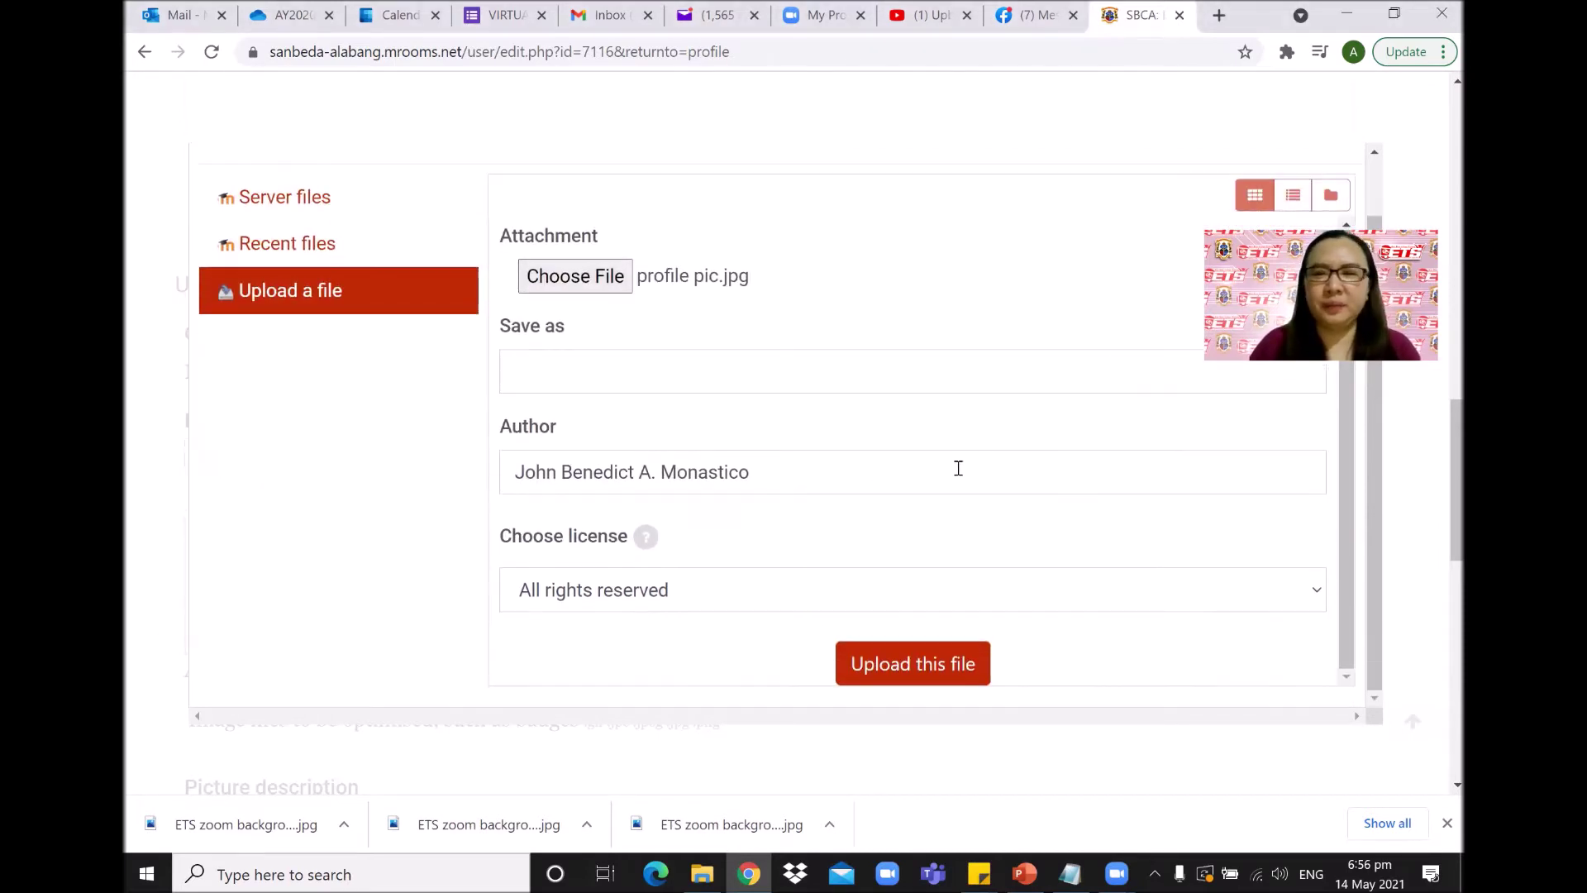
click(894, 674)
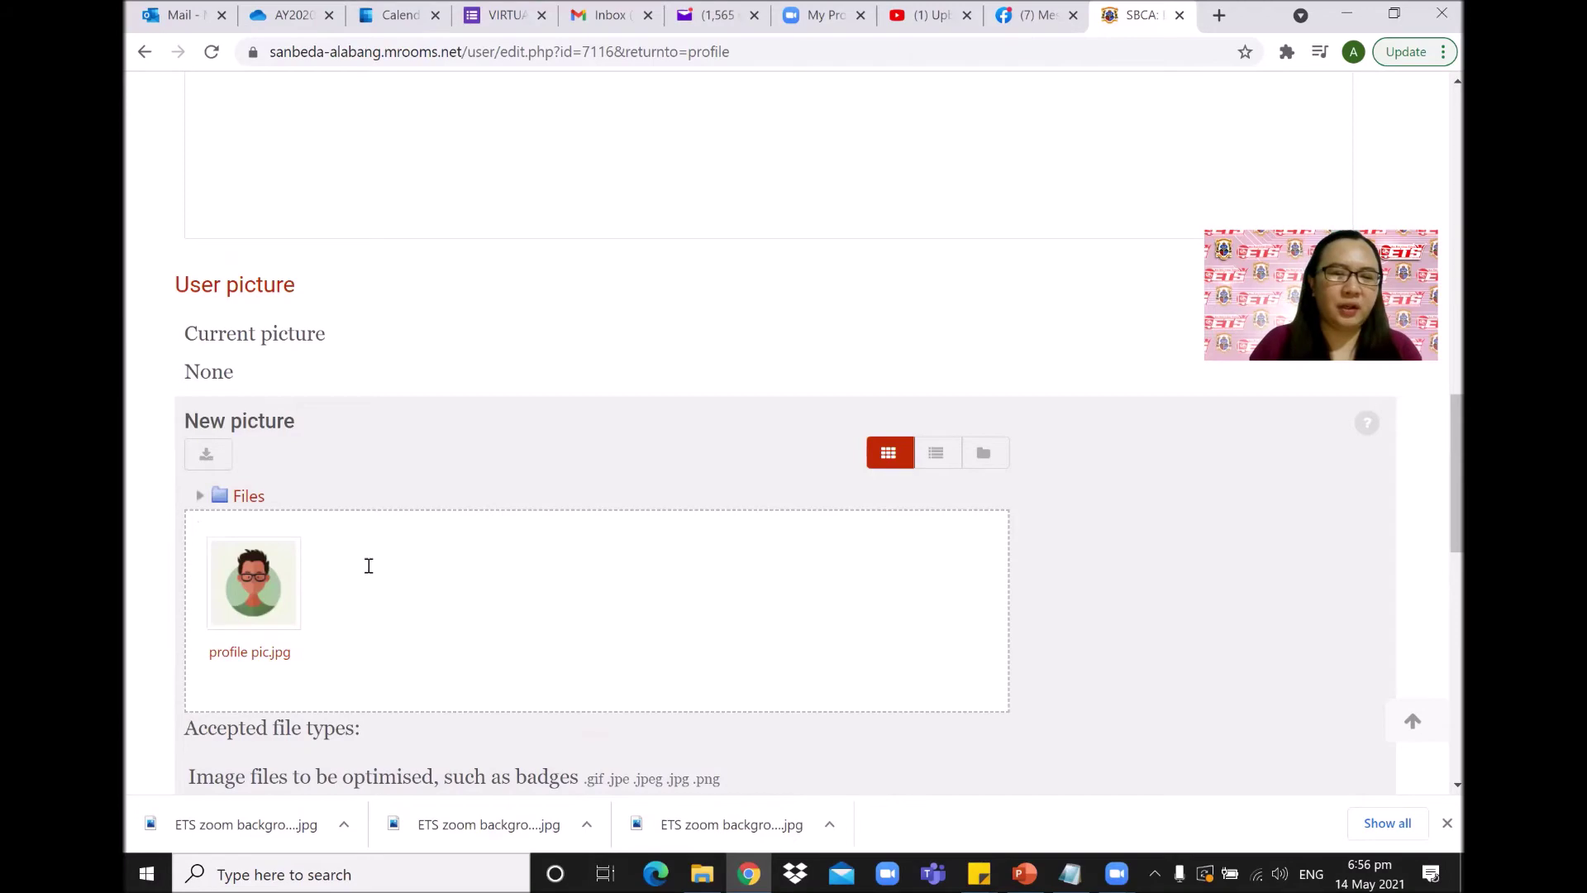
scroll(393, 582, down, 8)
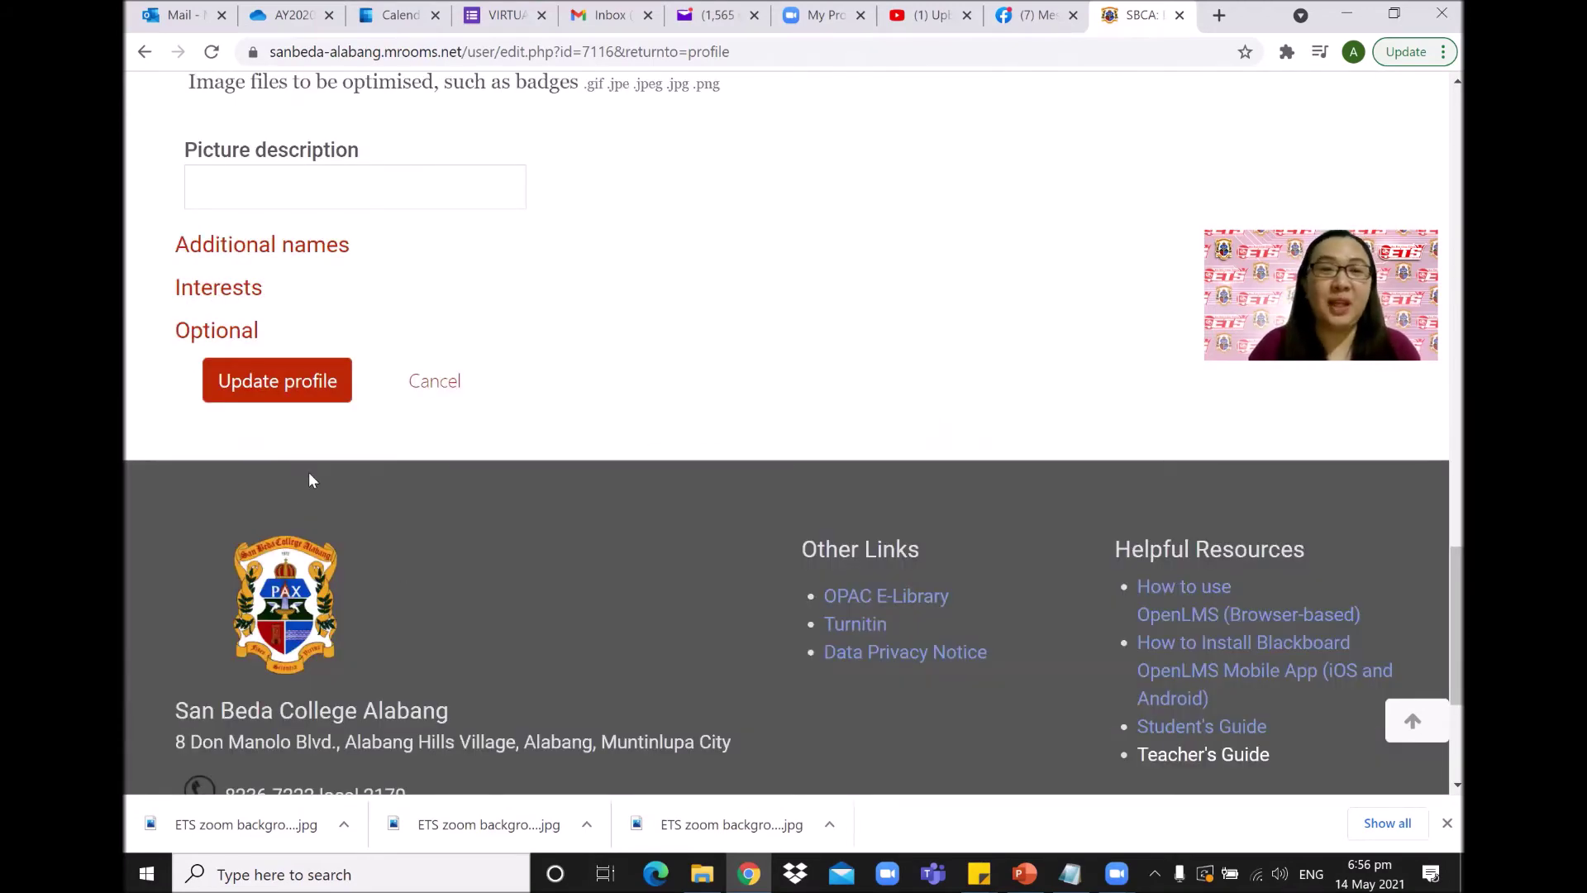
Save the profile with Update profile, then go to the Dashboard from My Courses.
click(275, 388)
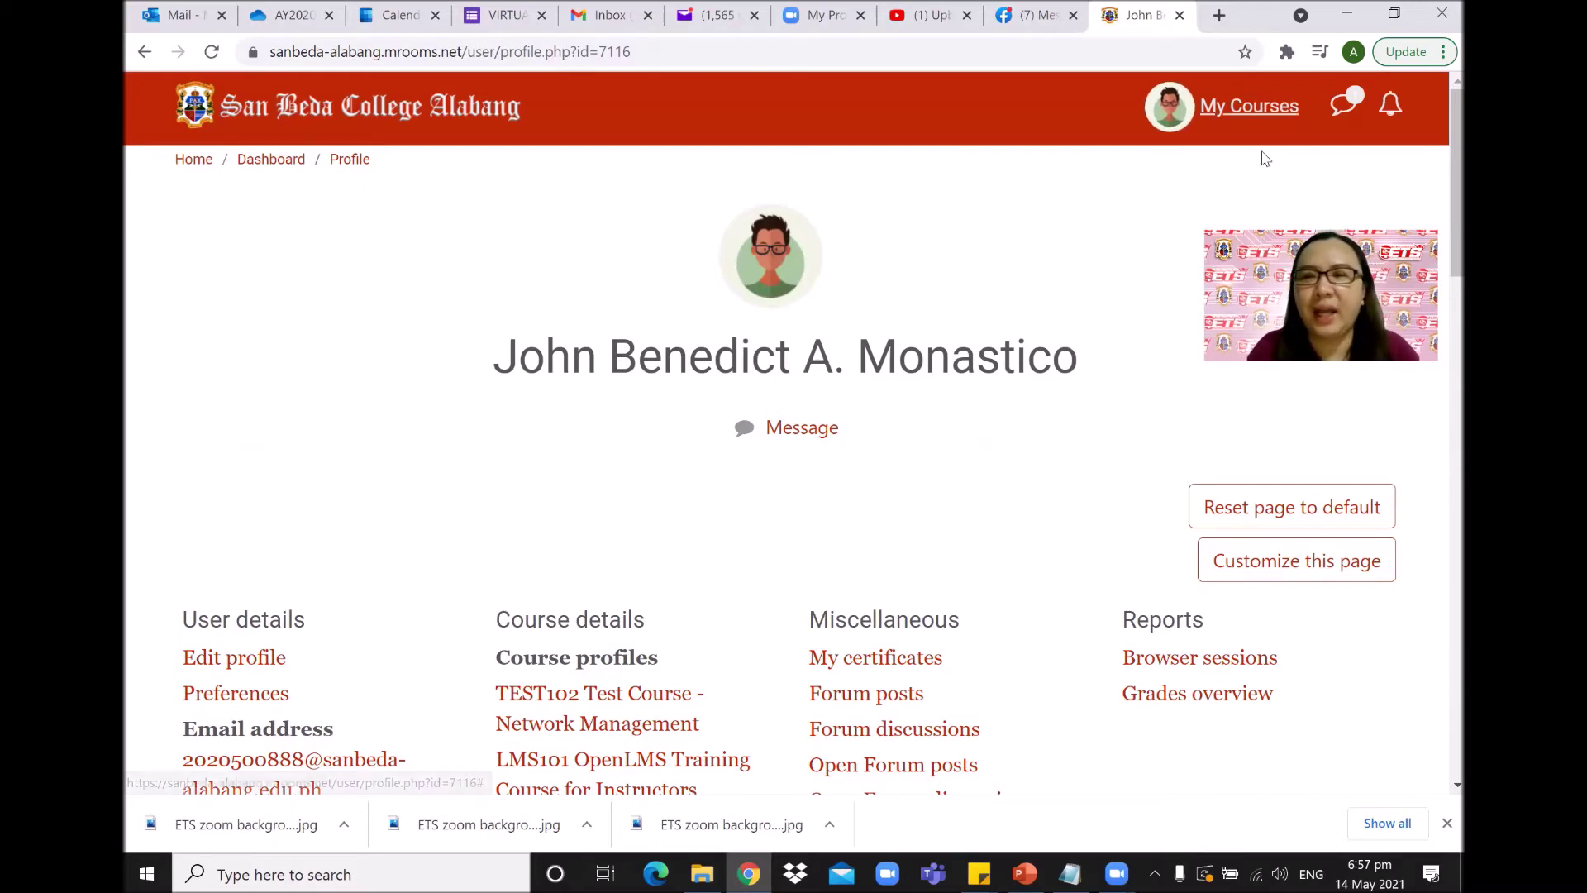
click(1277, 118)
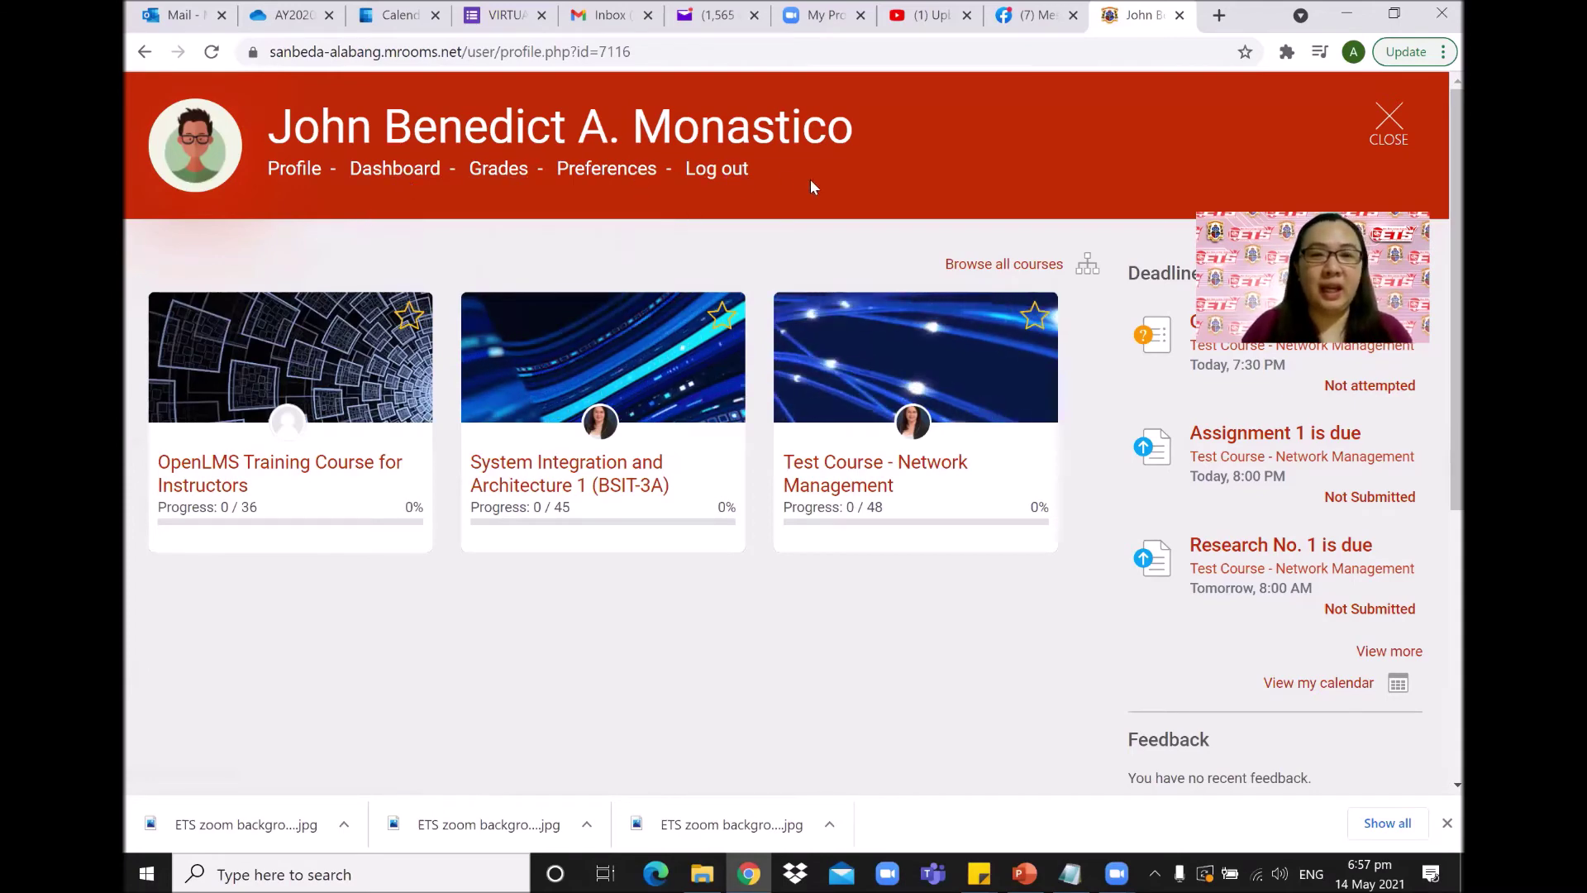
click(404, 184)
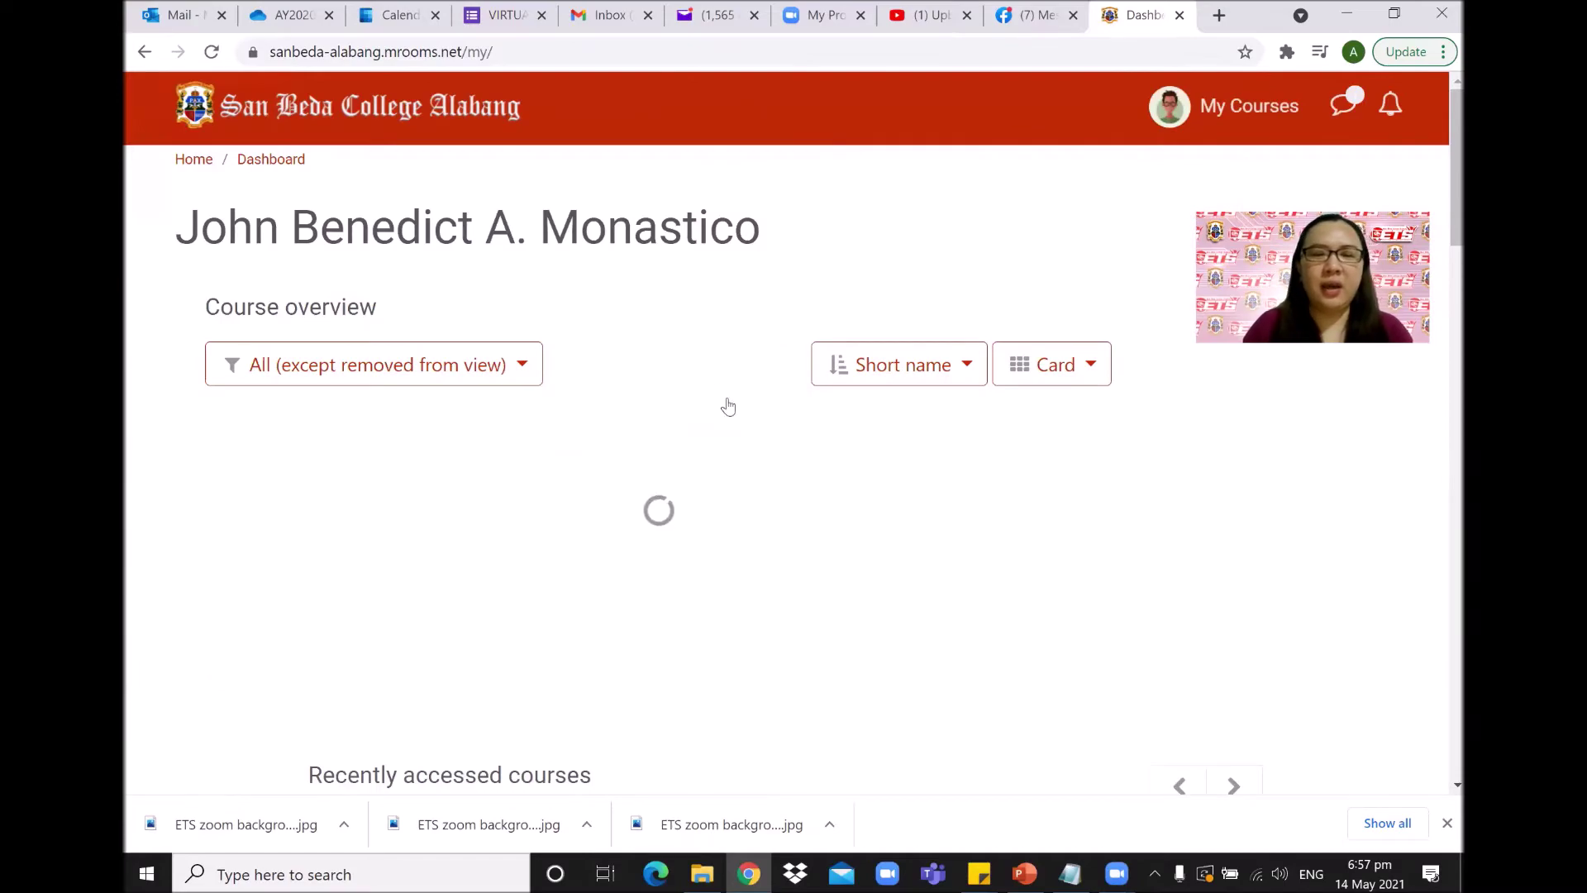
Scroll through the Dashboard's course overview.
scroll(740, 384, down, 8)
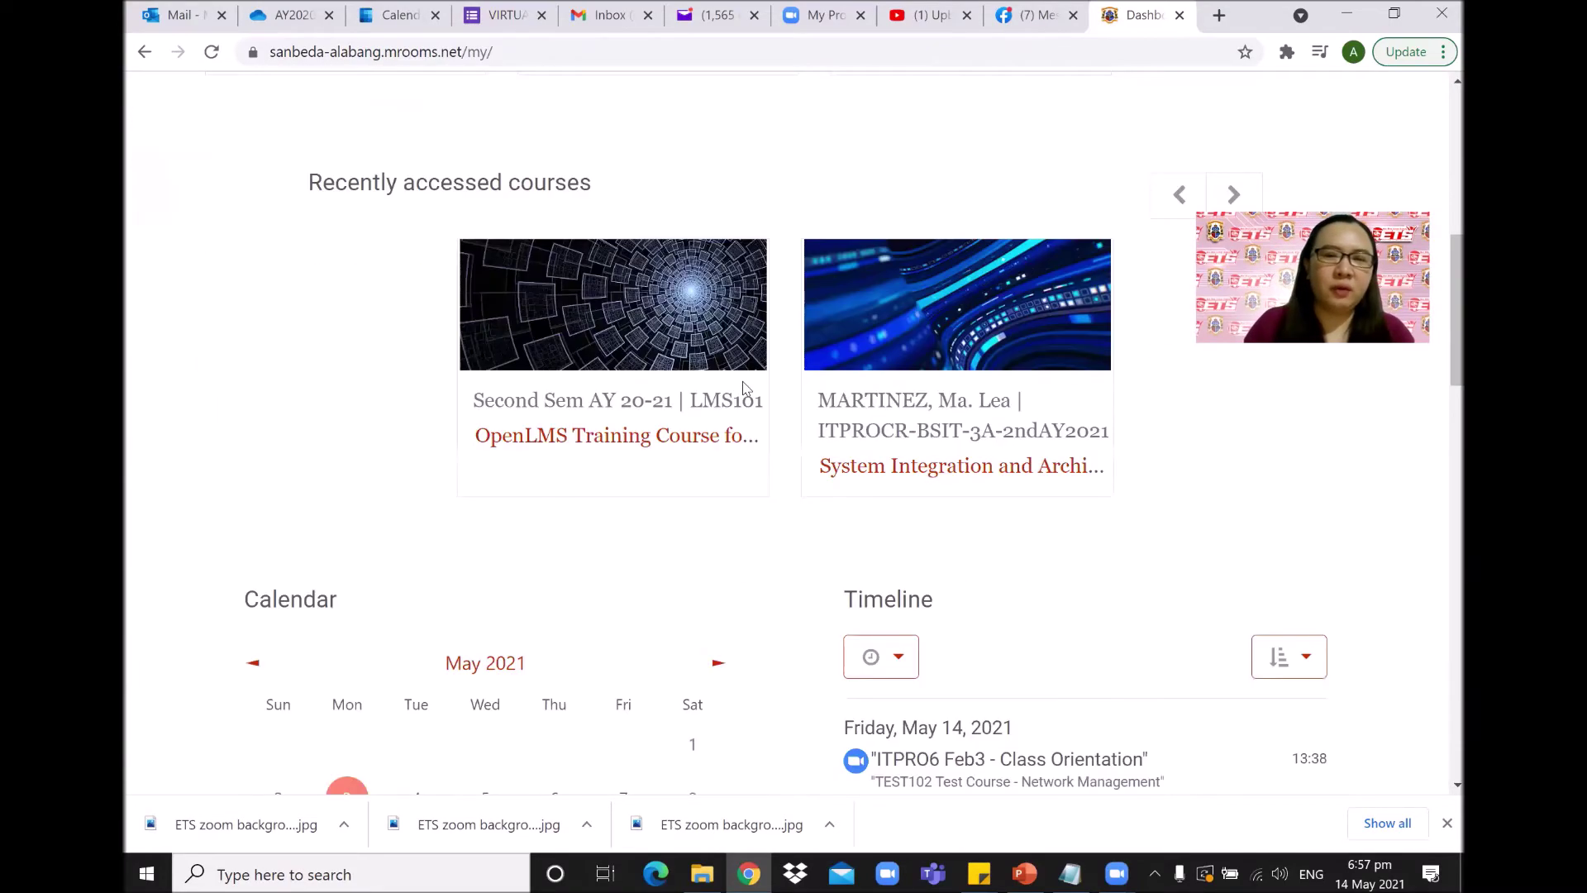
scroll(742, 387, down, 4)
scroll(789, 411, down, 4)
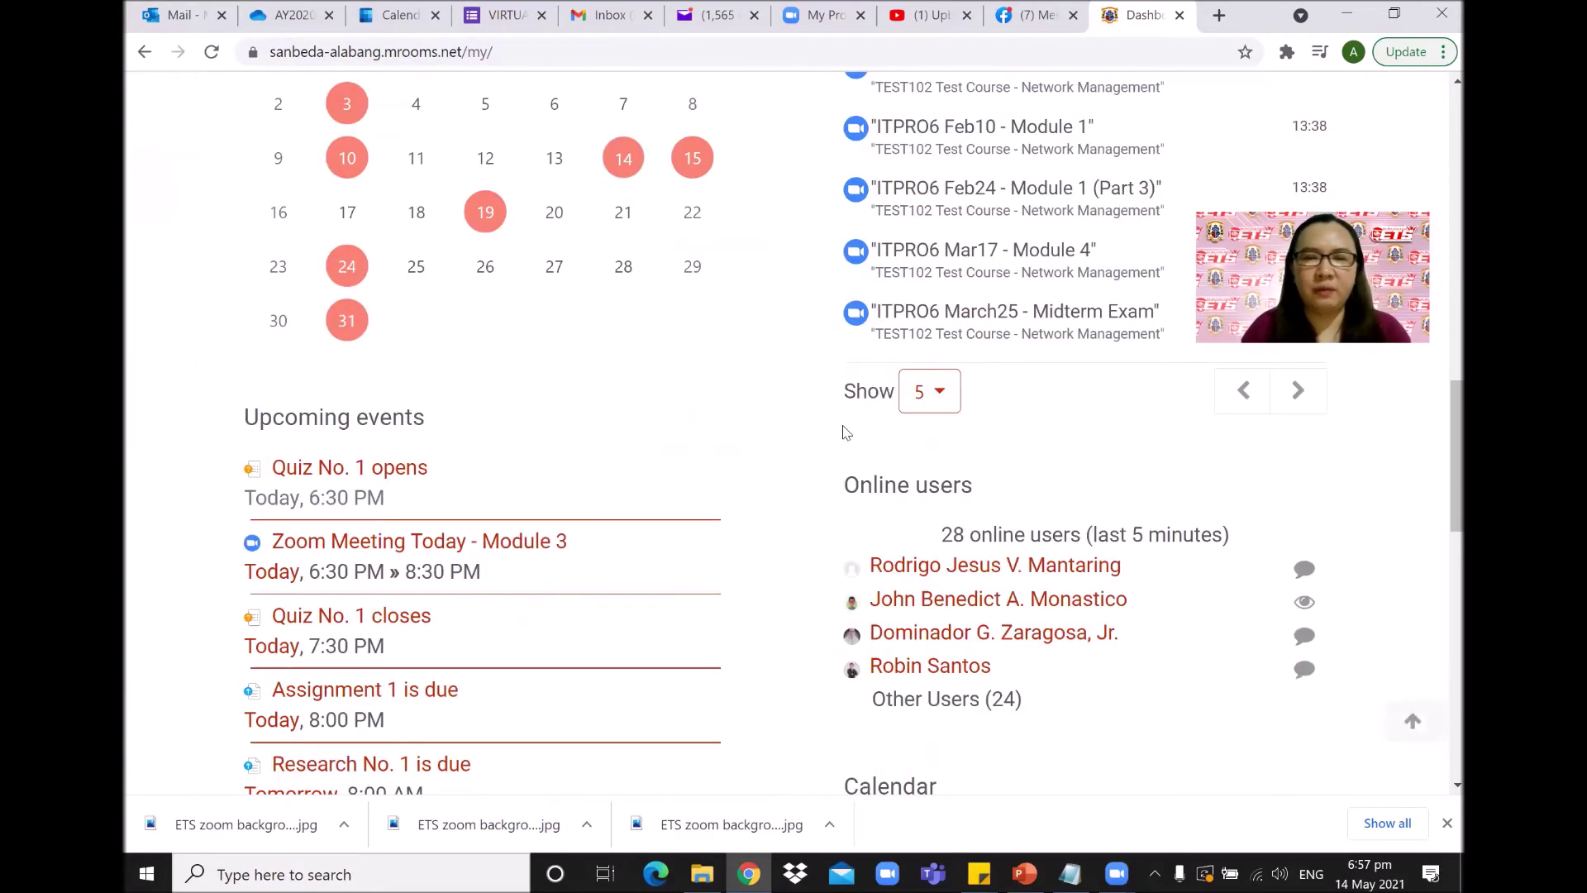
scroll(844, 433, down, 8)
scroll(851, 442, up, 20)
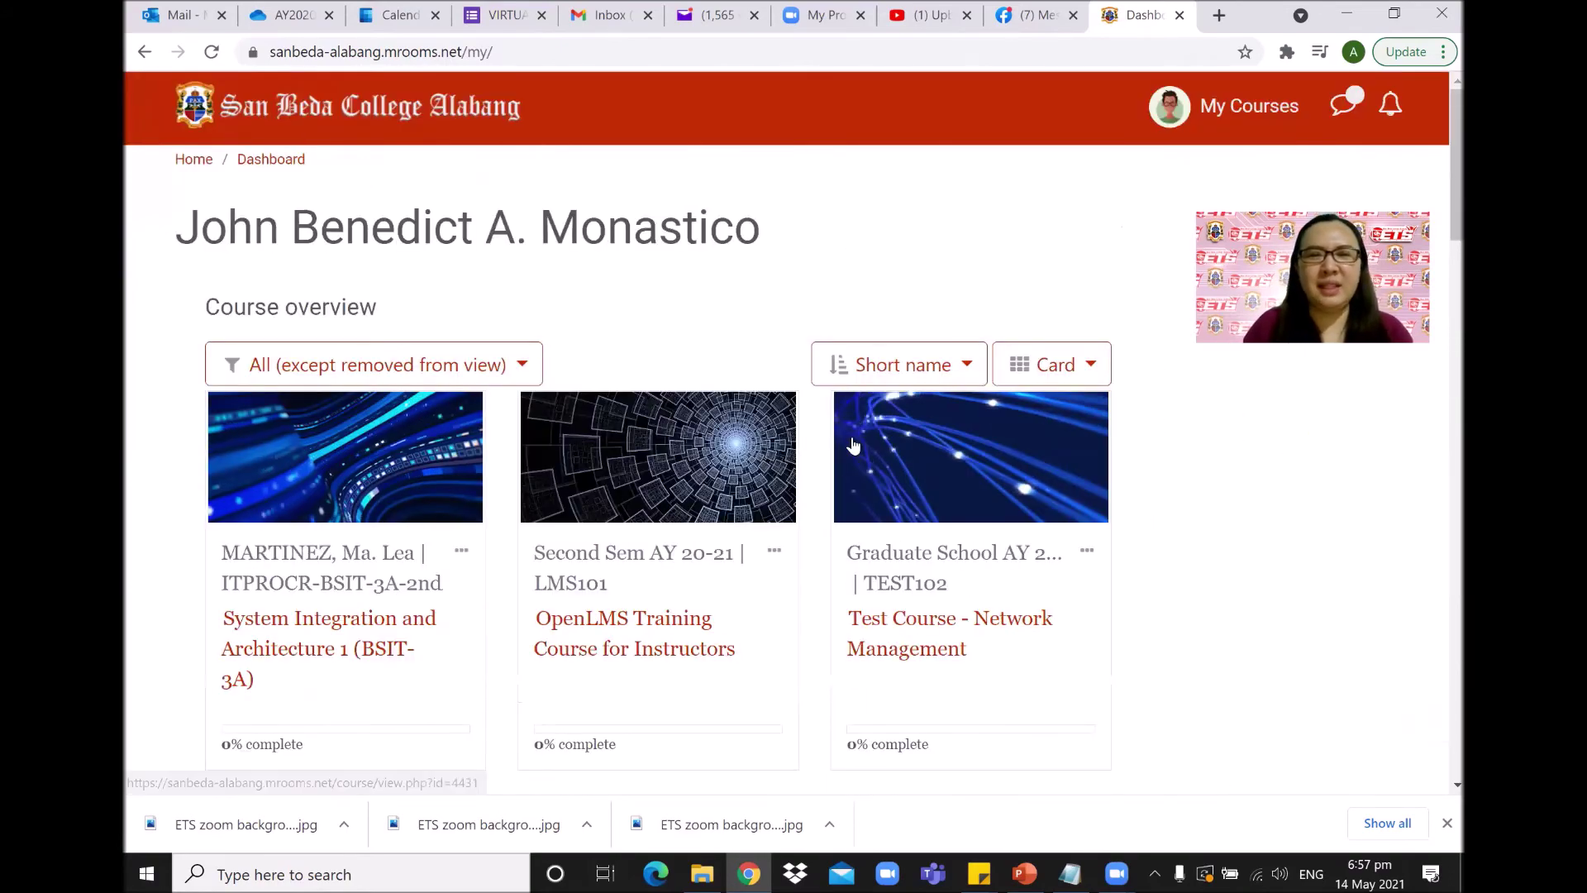
View the all-courses Grades overview, then open the account Preferences page.
click(1161, 144)
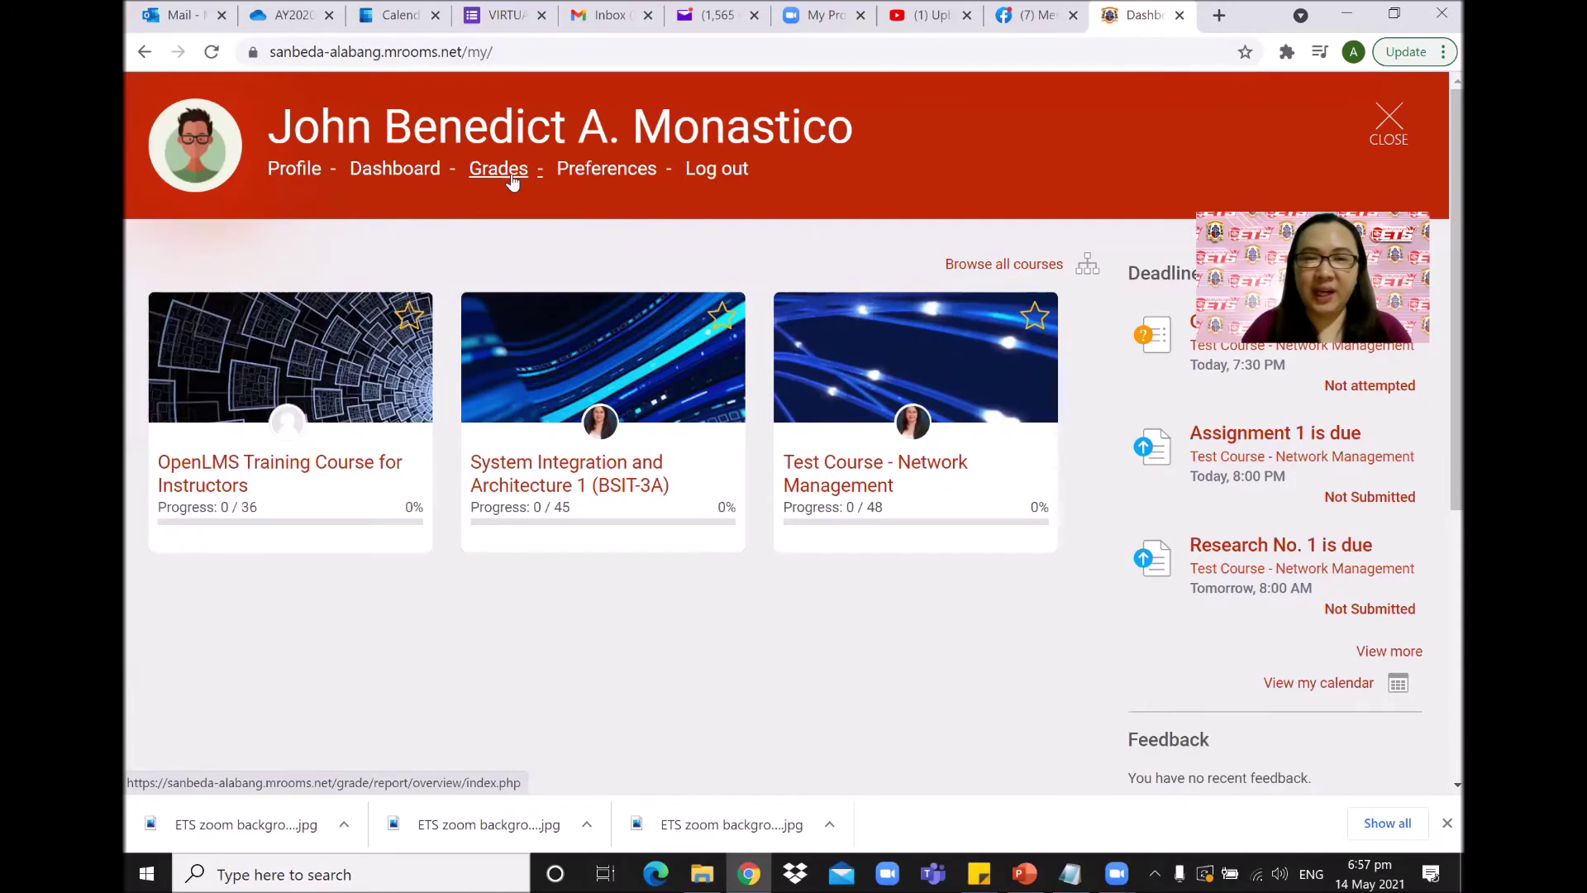
click(512, 178)
scroll(750, 342, down, 4)
scroll(761, 344, up, 4)
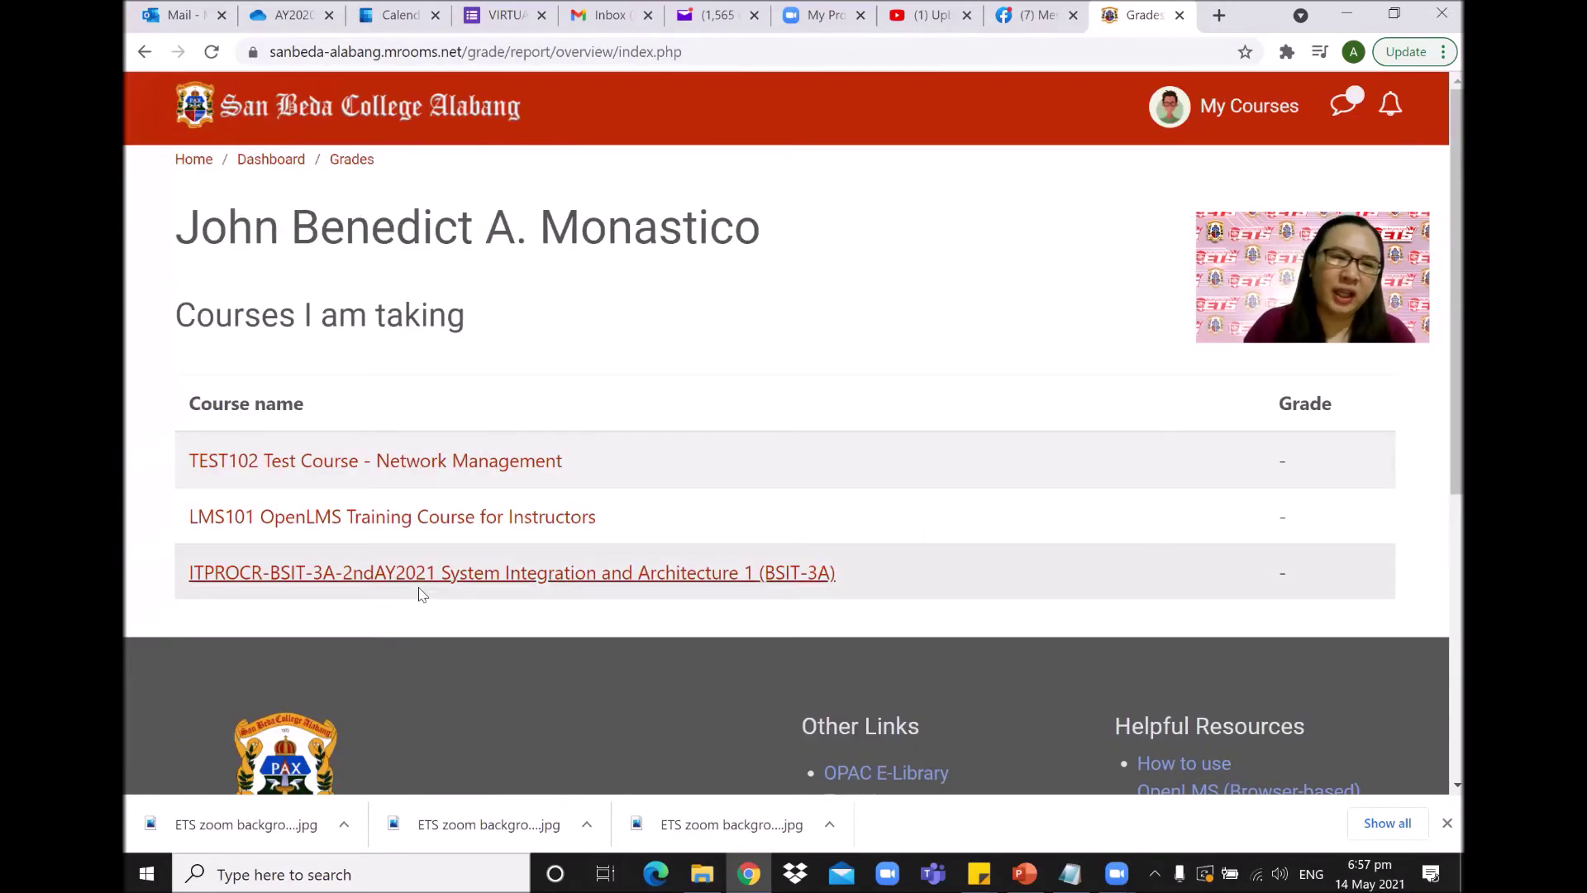
click(1285, 120)
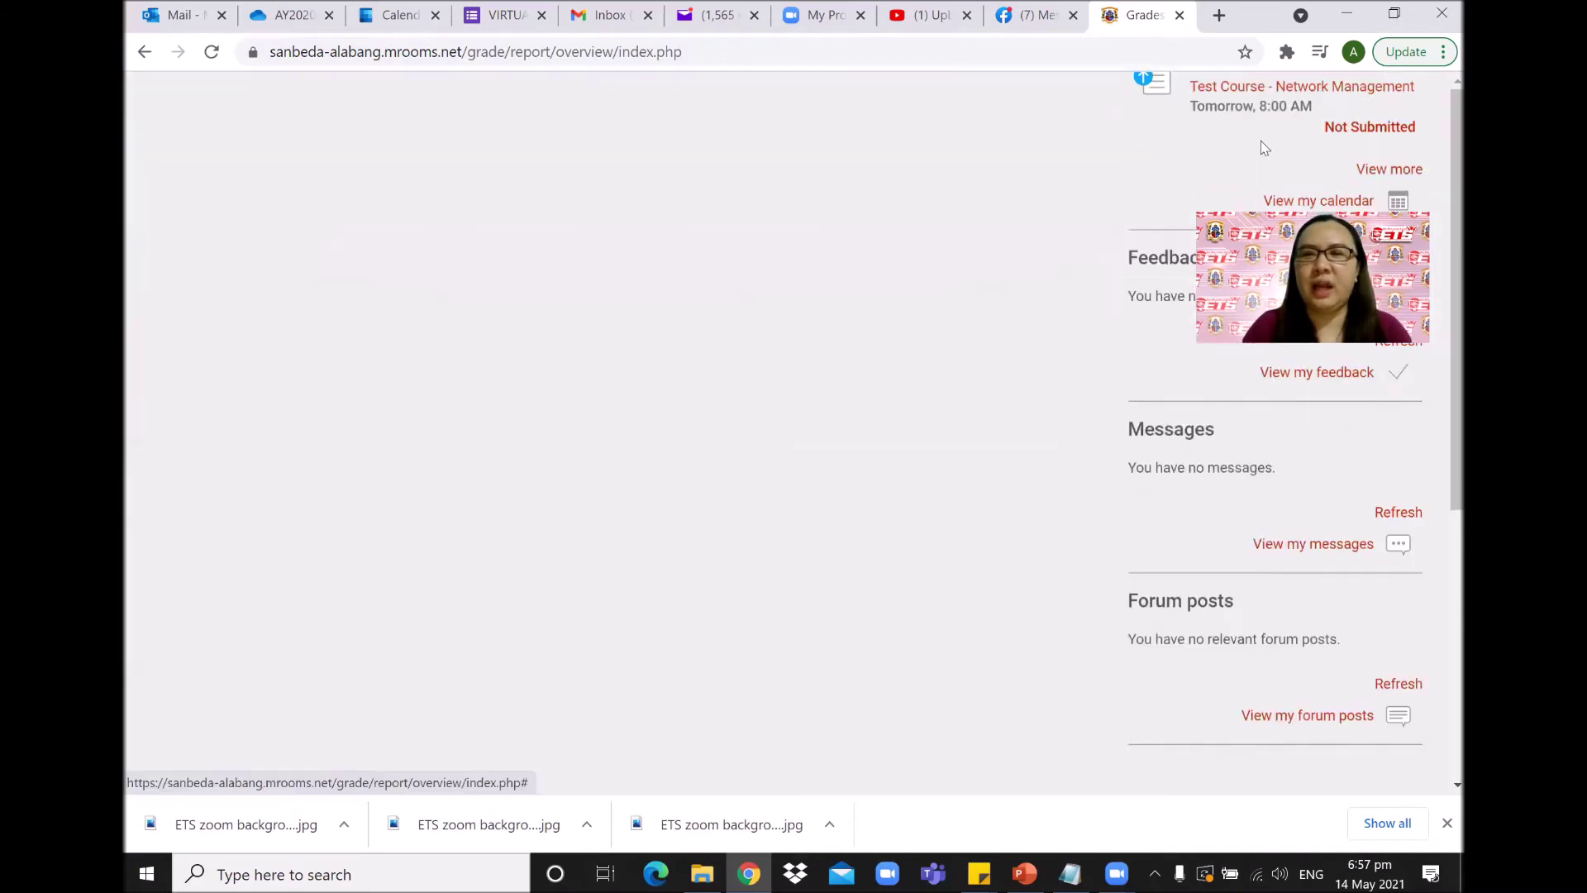
click(632, 177)
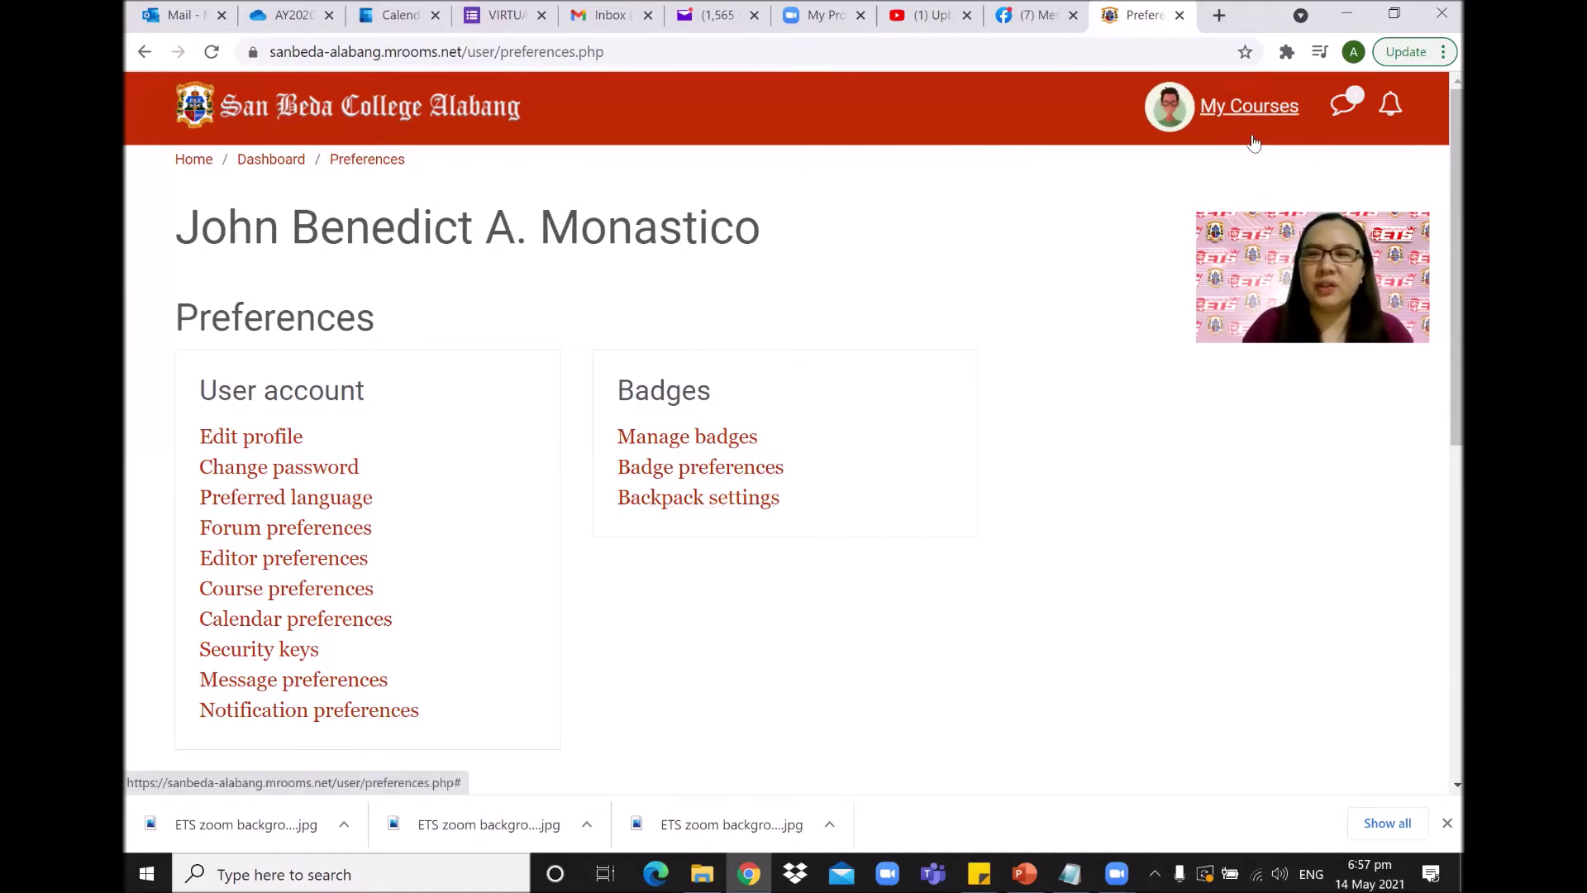
Open the personal menu and expand the dashboard's upcoming deadlines to review them.
click(1248, 107)
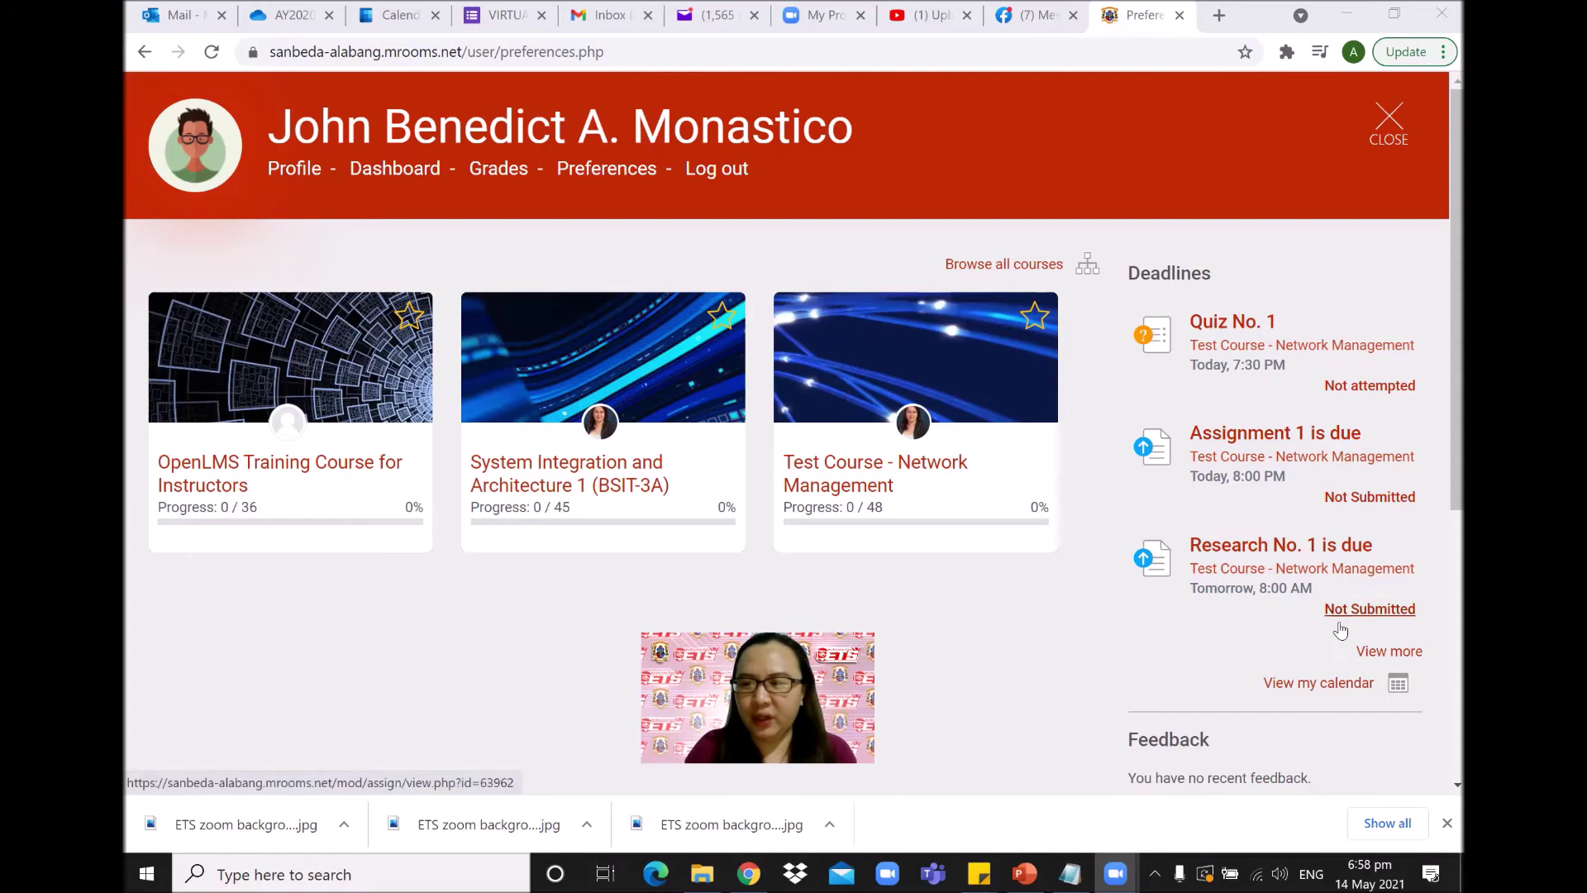
click(1388, 650)
scroll(1396, 500, down, 4)
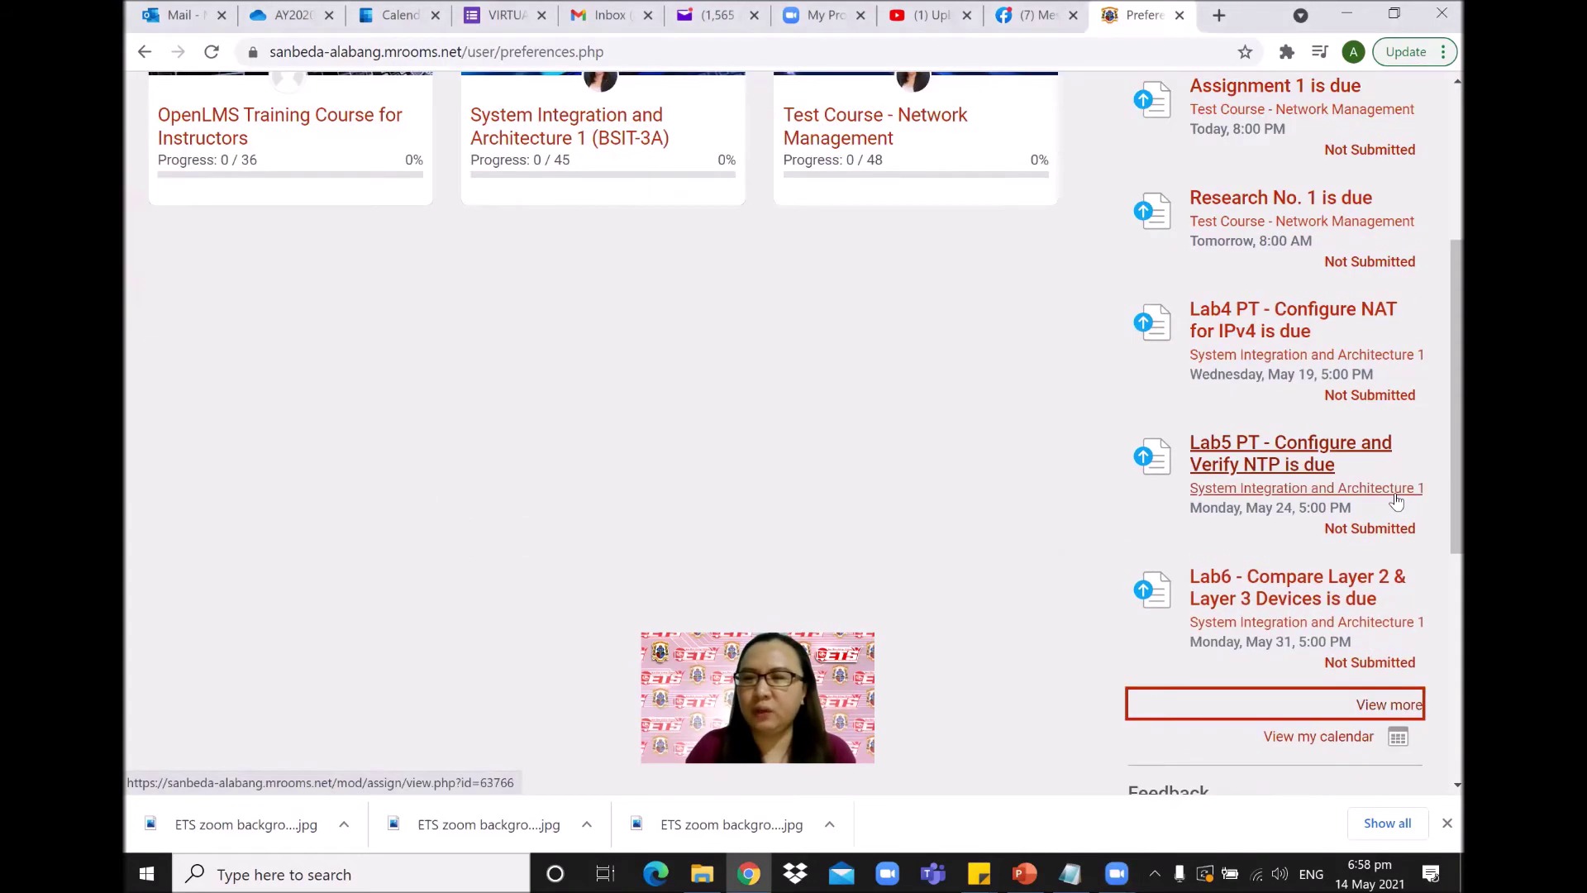
scroll(1396, 501, up, 4)
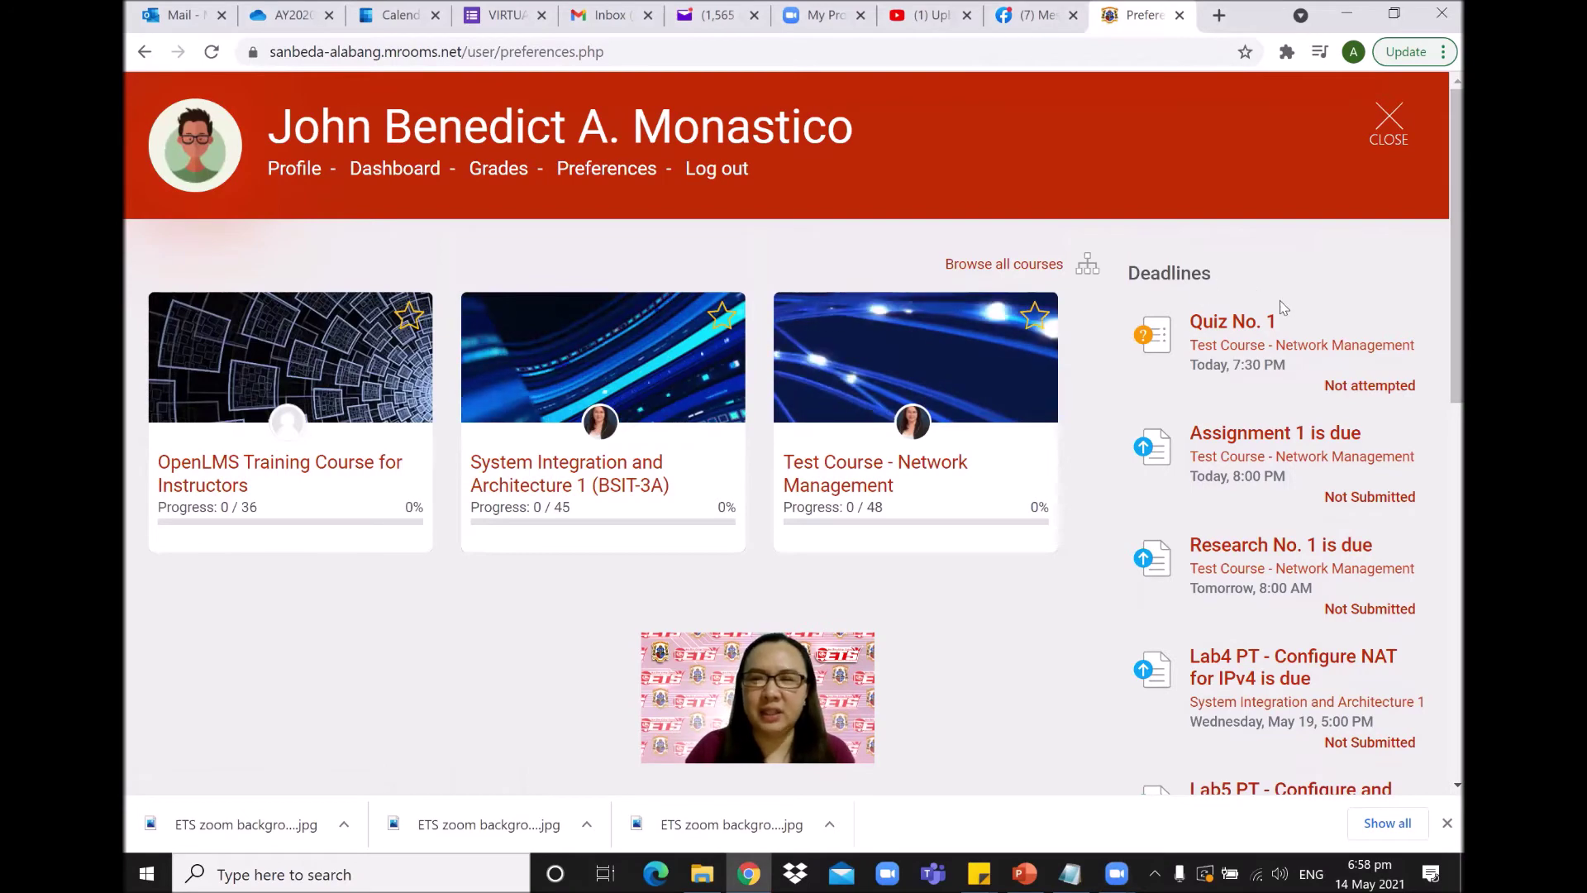
scroll(1298, 308, down, 8)
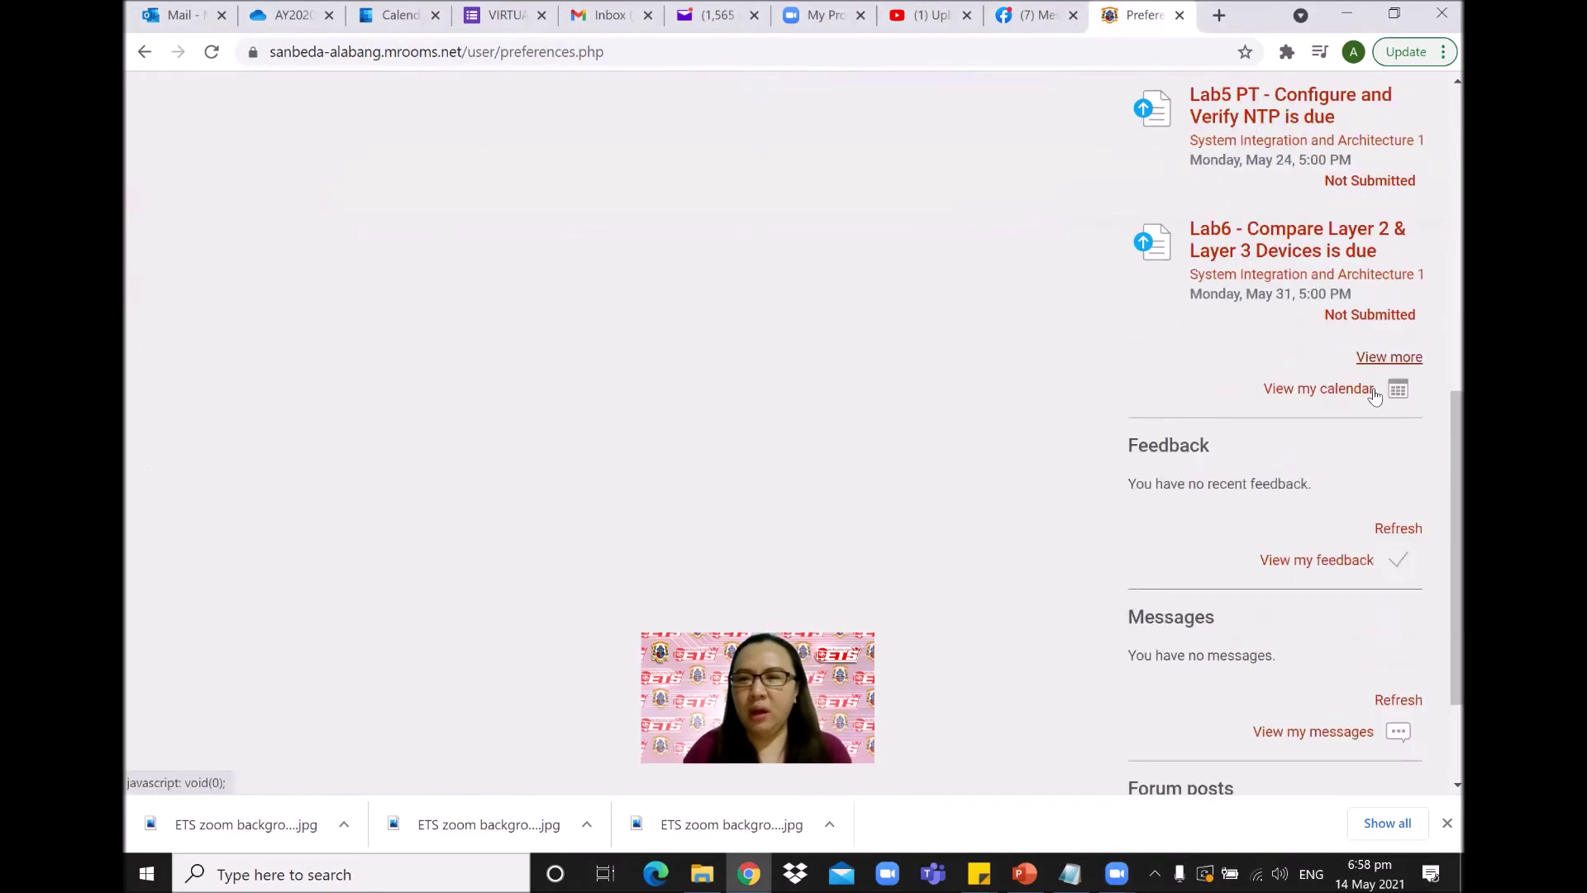
scroll(1440, 451, up, 1)
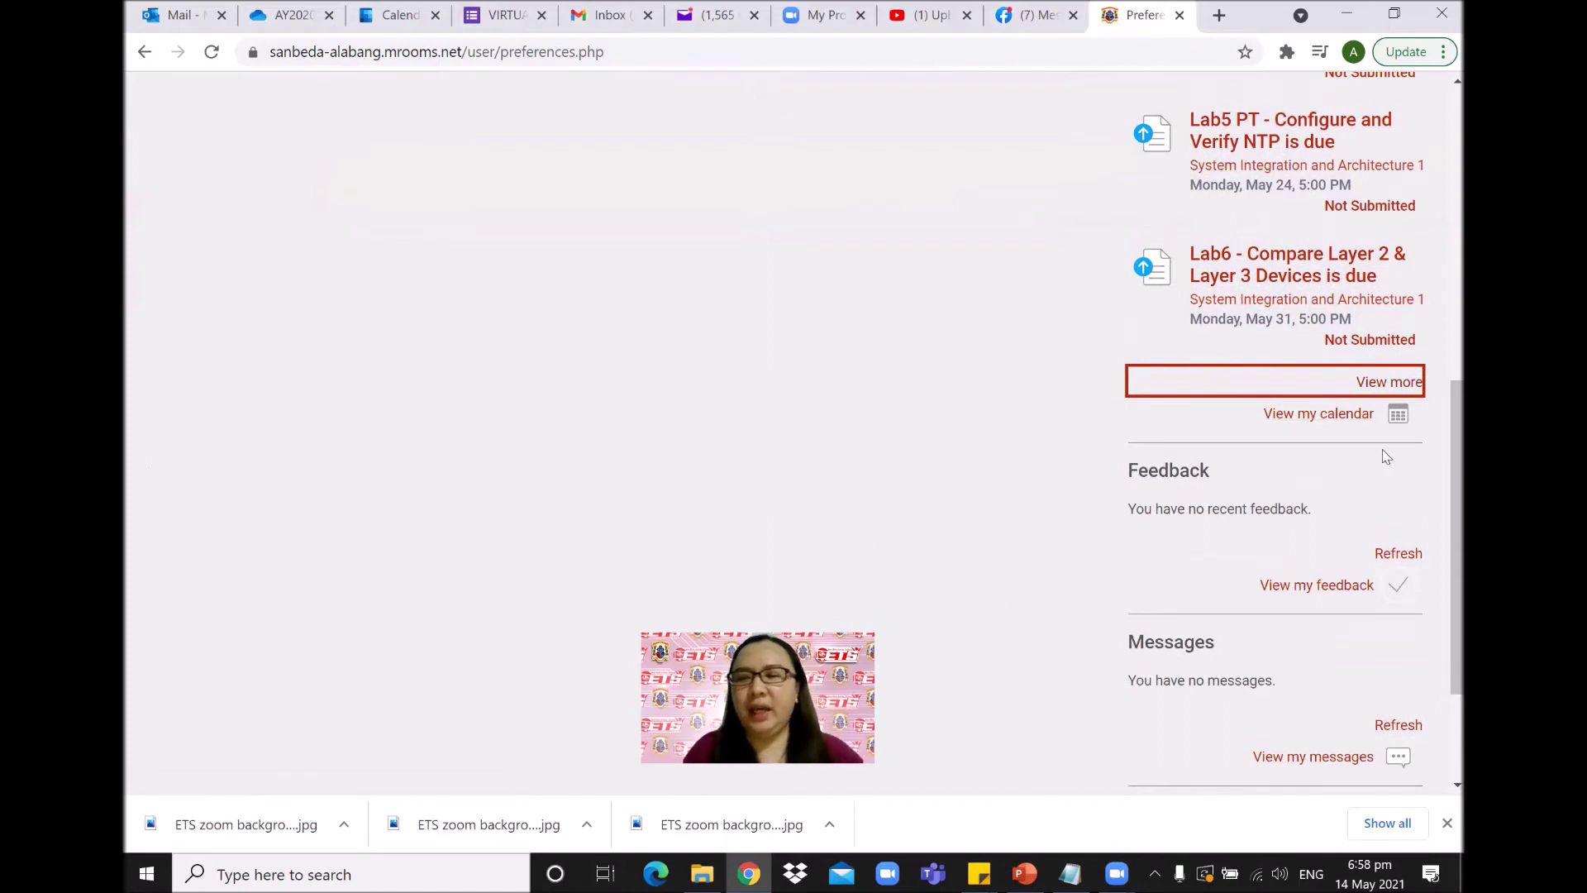
scroll(1440, 445, down, 1)
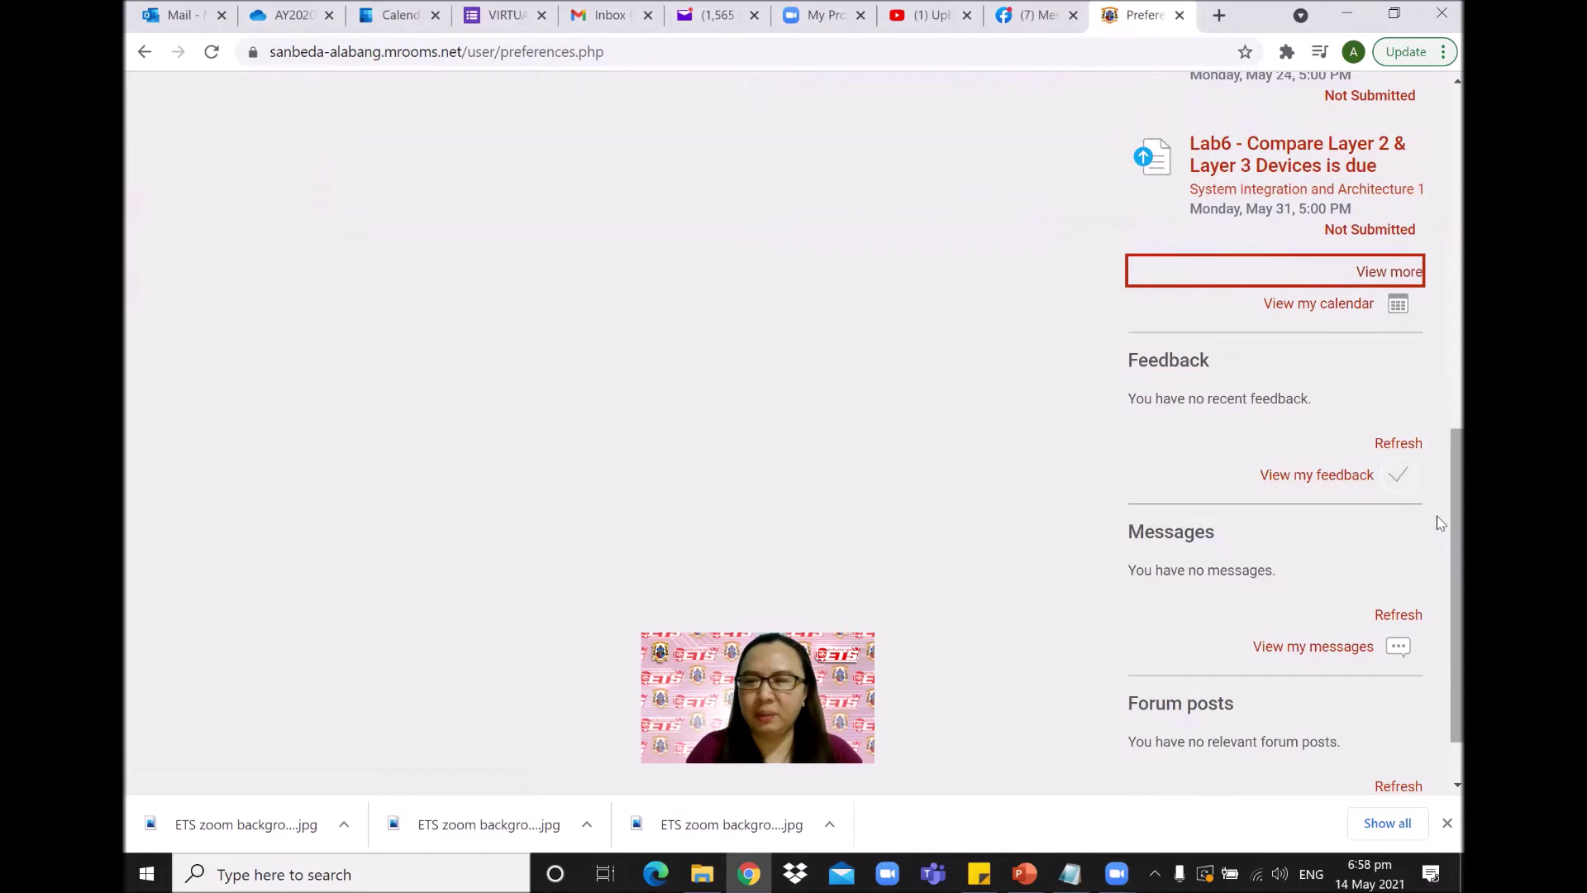
Open the Test Course - Network Management course from its dashboard card.
scroll(1439, 522, up, 6)
scroll(1438, 190, up, 3)
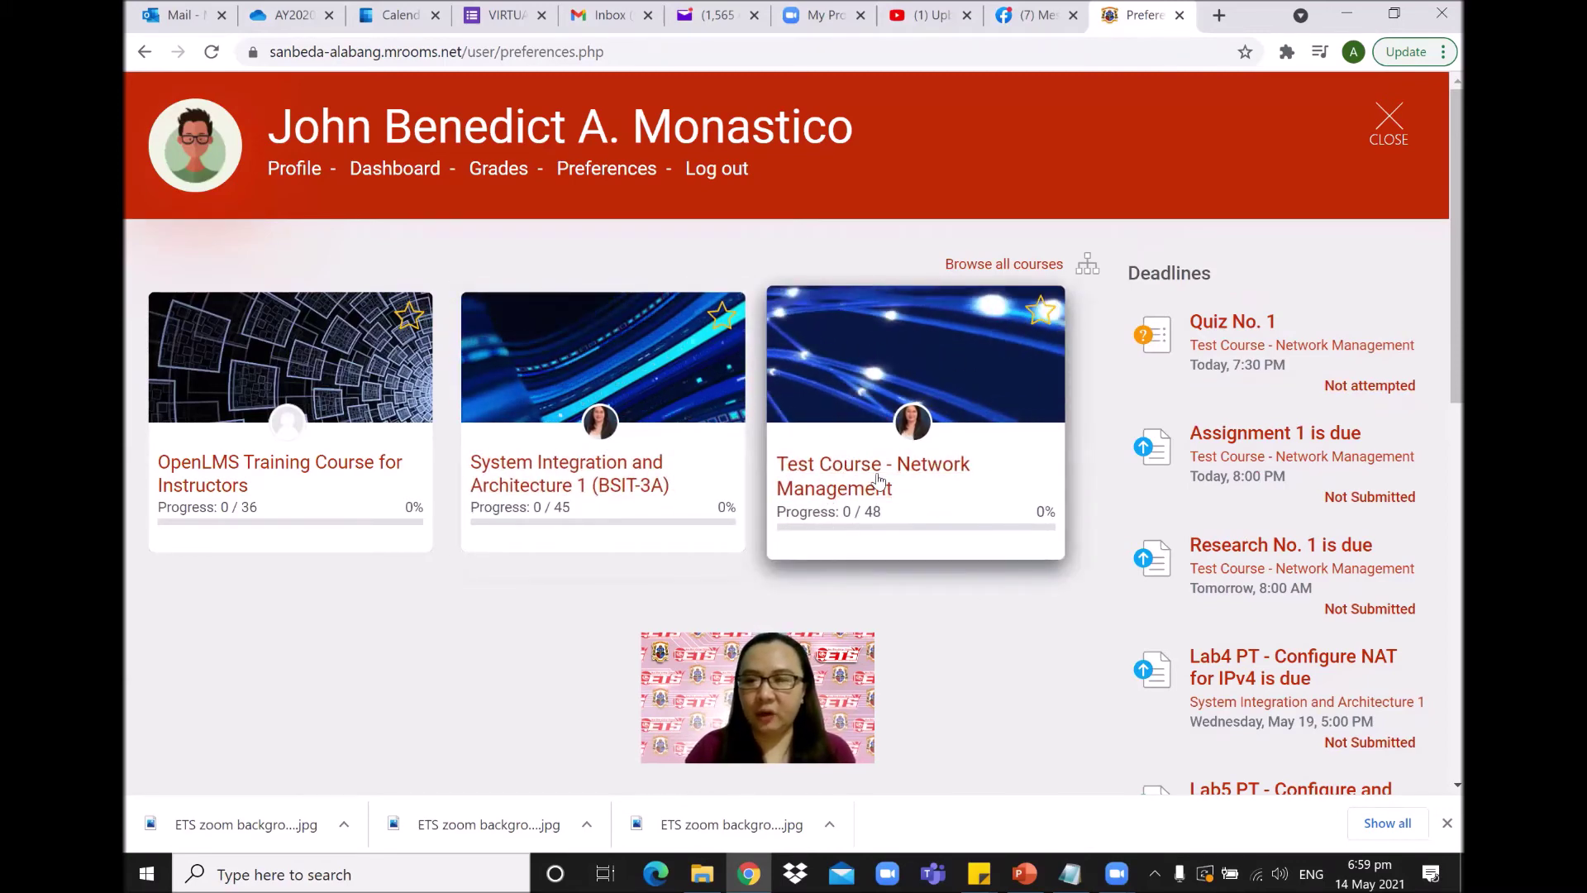
click(845, 492)
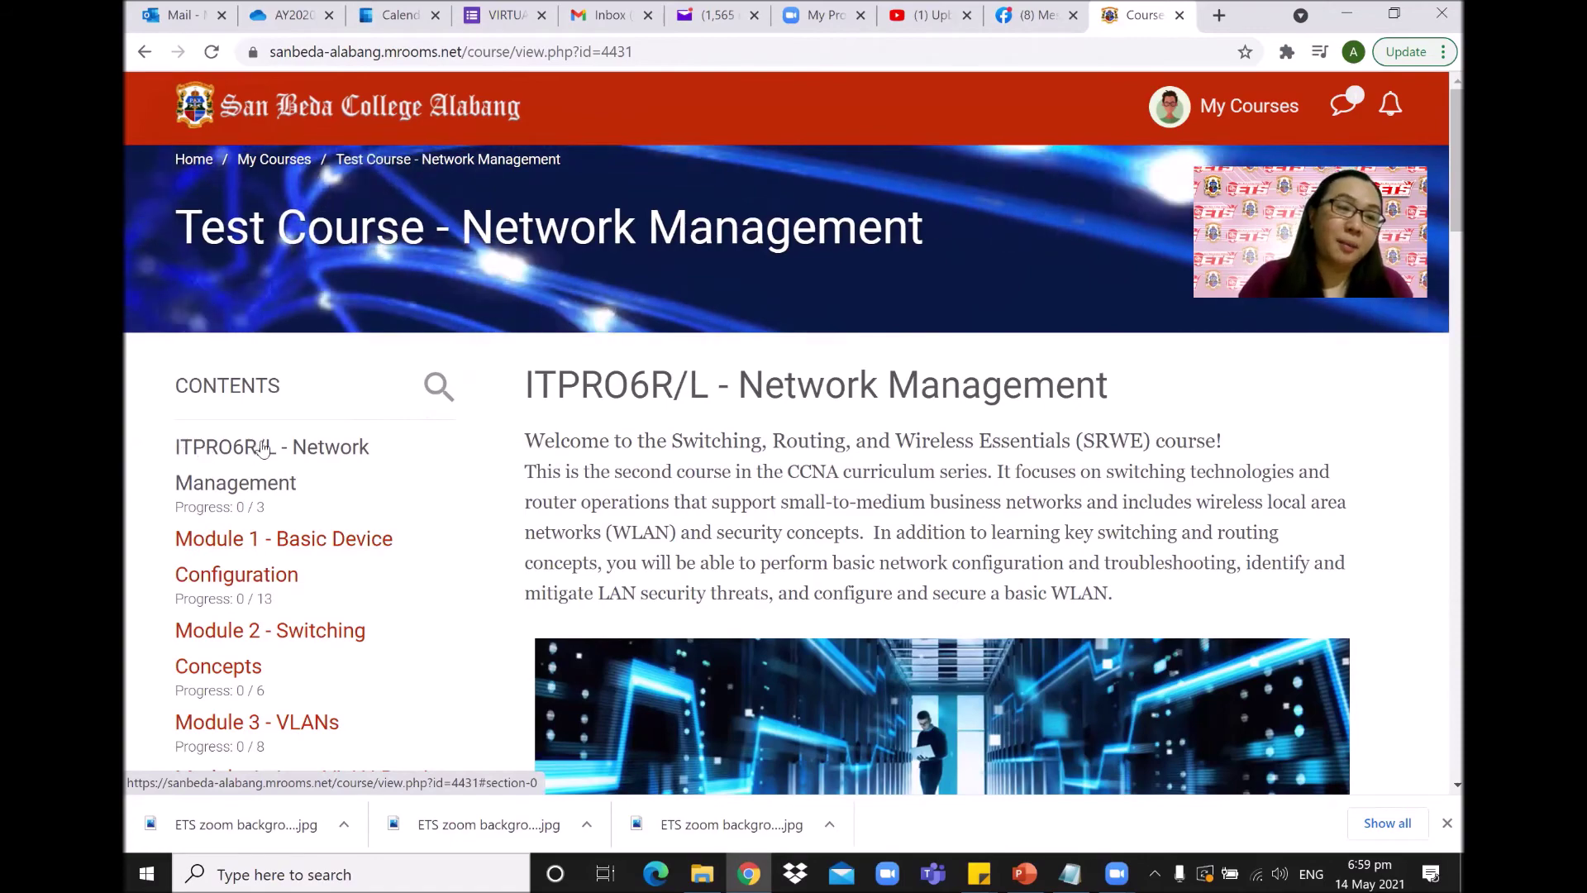
Jump to Module 1 - Basic Device Configuration and look over its recording link and Introduction to Networking video.
scroll(263, 449, down, 4)
scroll(264, 451, up, 5)
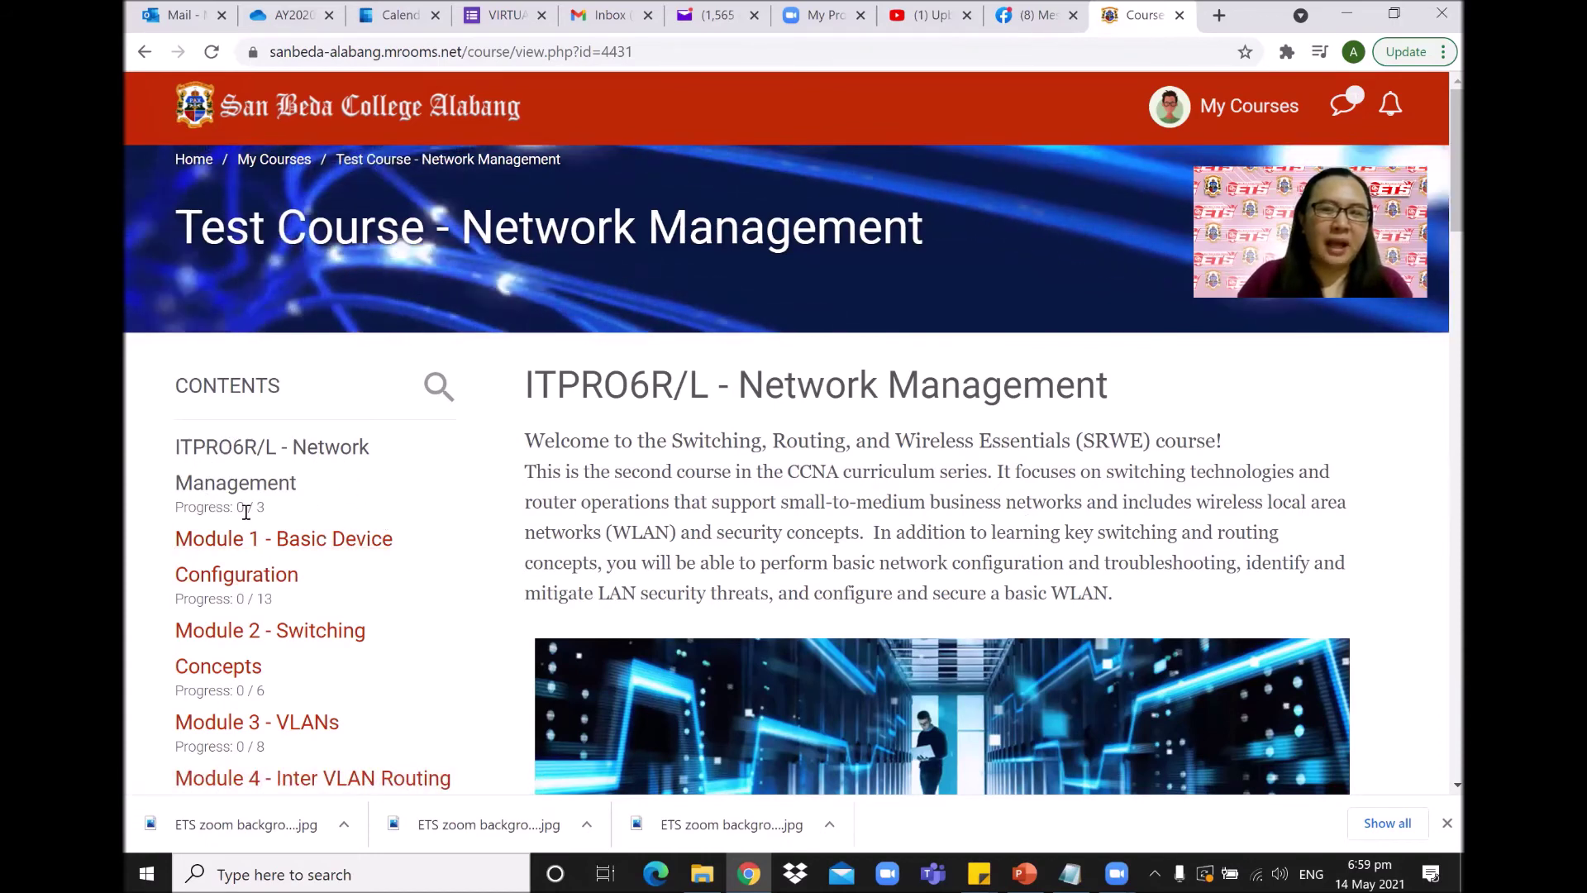
click(324, 551)
scroll(1438, 197, down, 4)
scroll(1438, 222, up, 3)
scroll(1438, 221, down, 2)
scroll(1438, 222, up, 5)
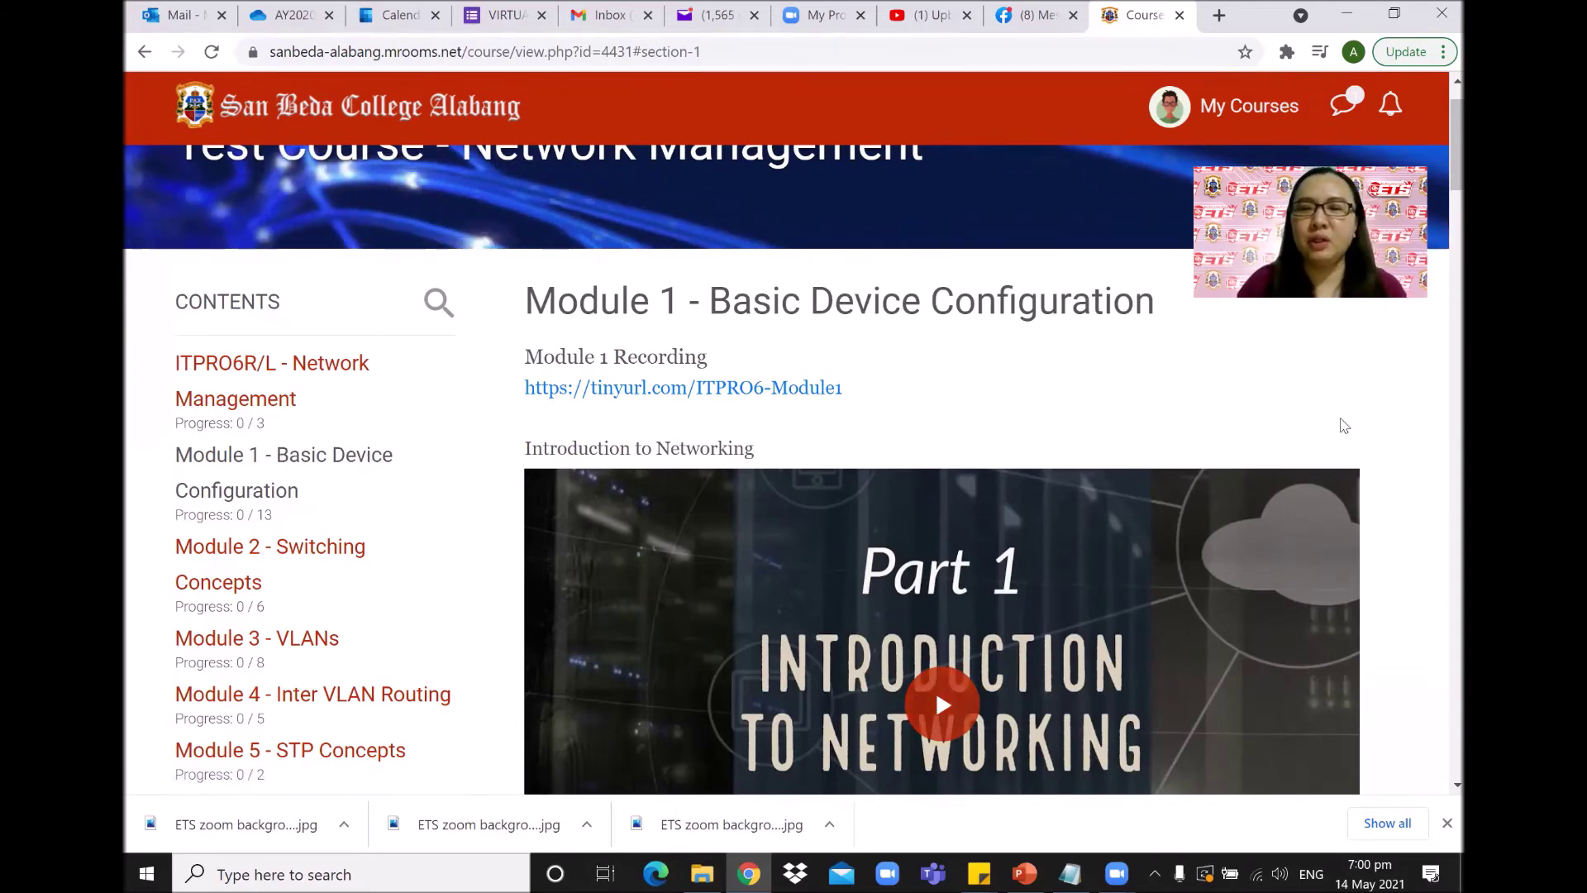
Play the Introduction to Networking video briefly, then pause it.
scroll(1438, 172, down, 2)
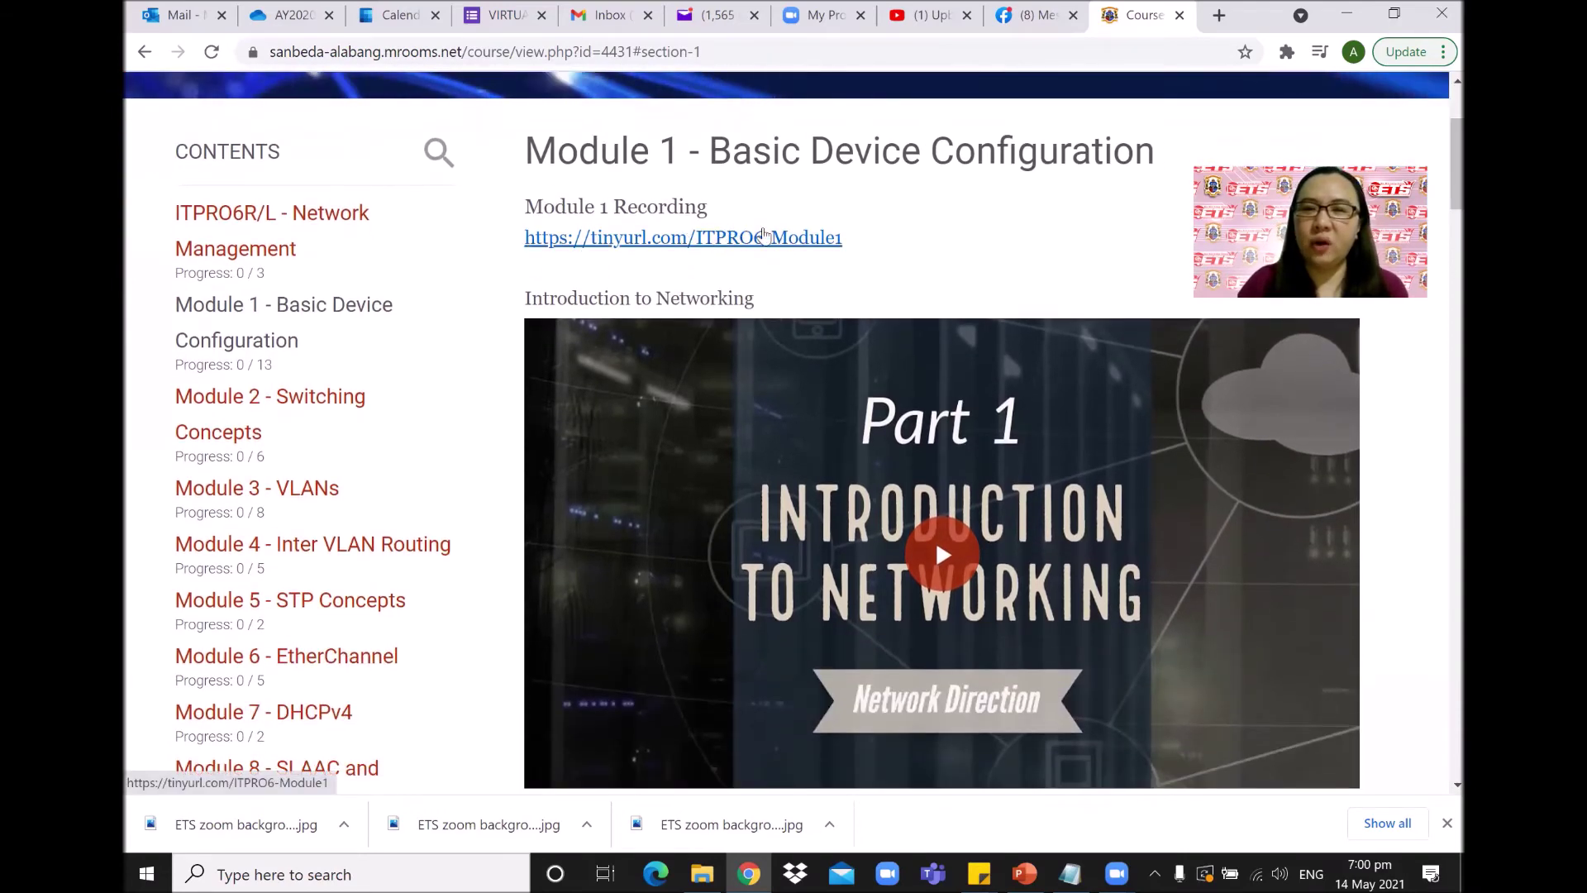
scroll(721, 364, down, 2)
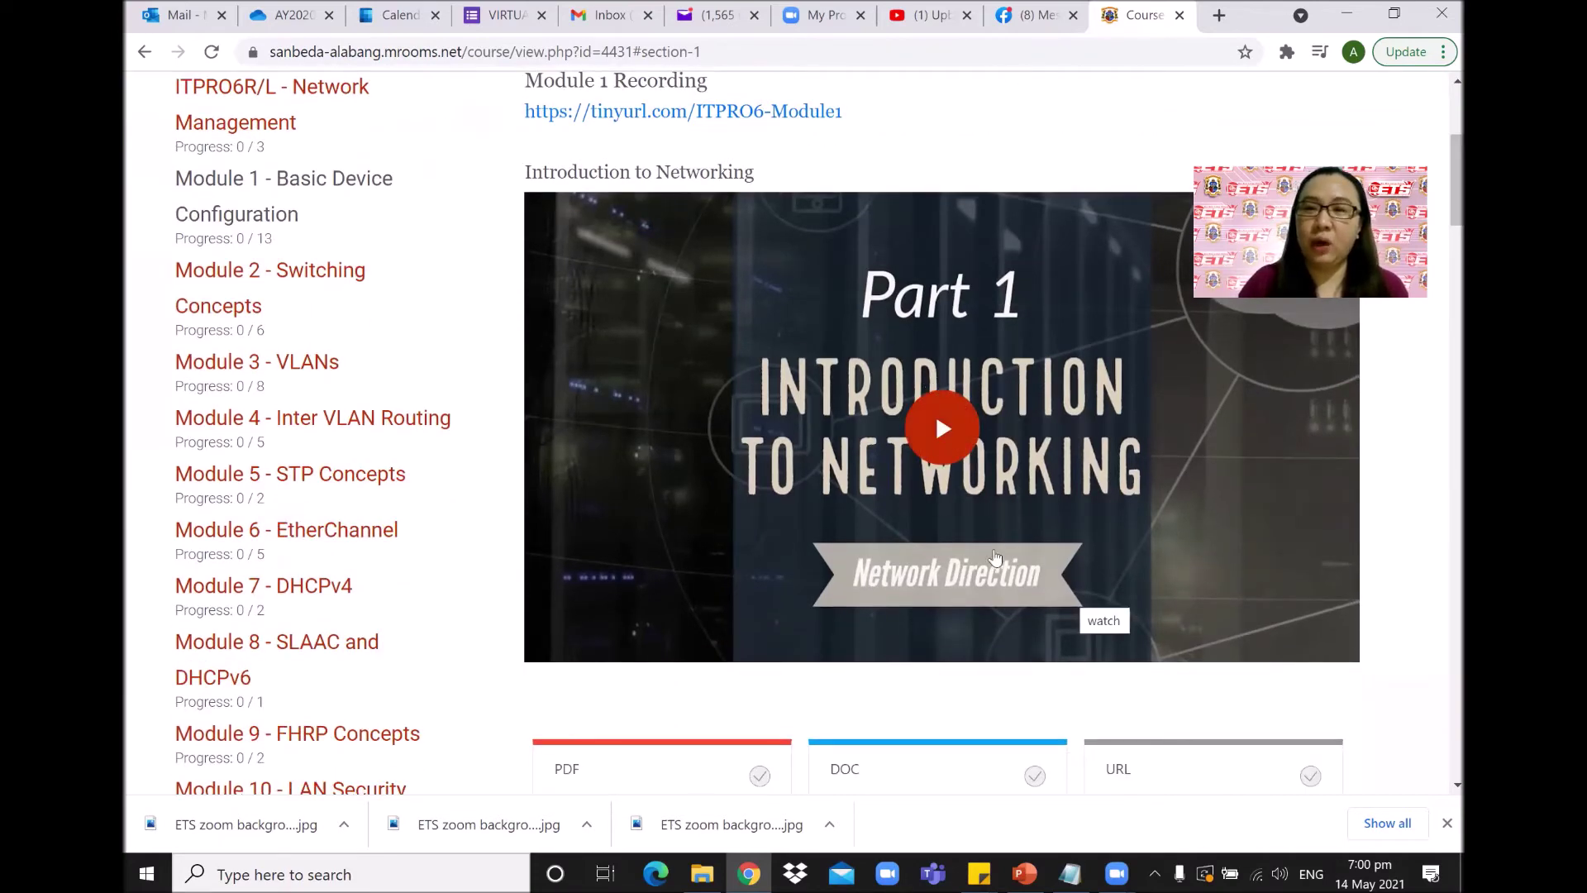
click(977, 446)
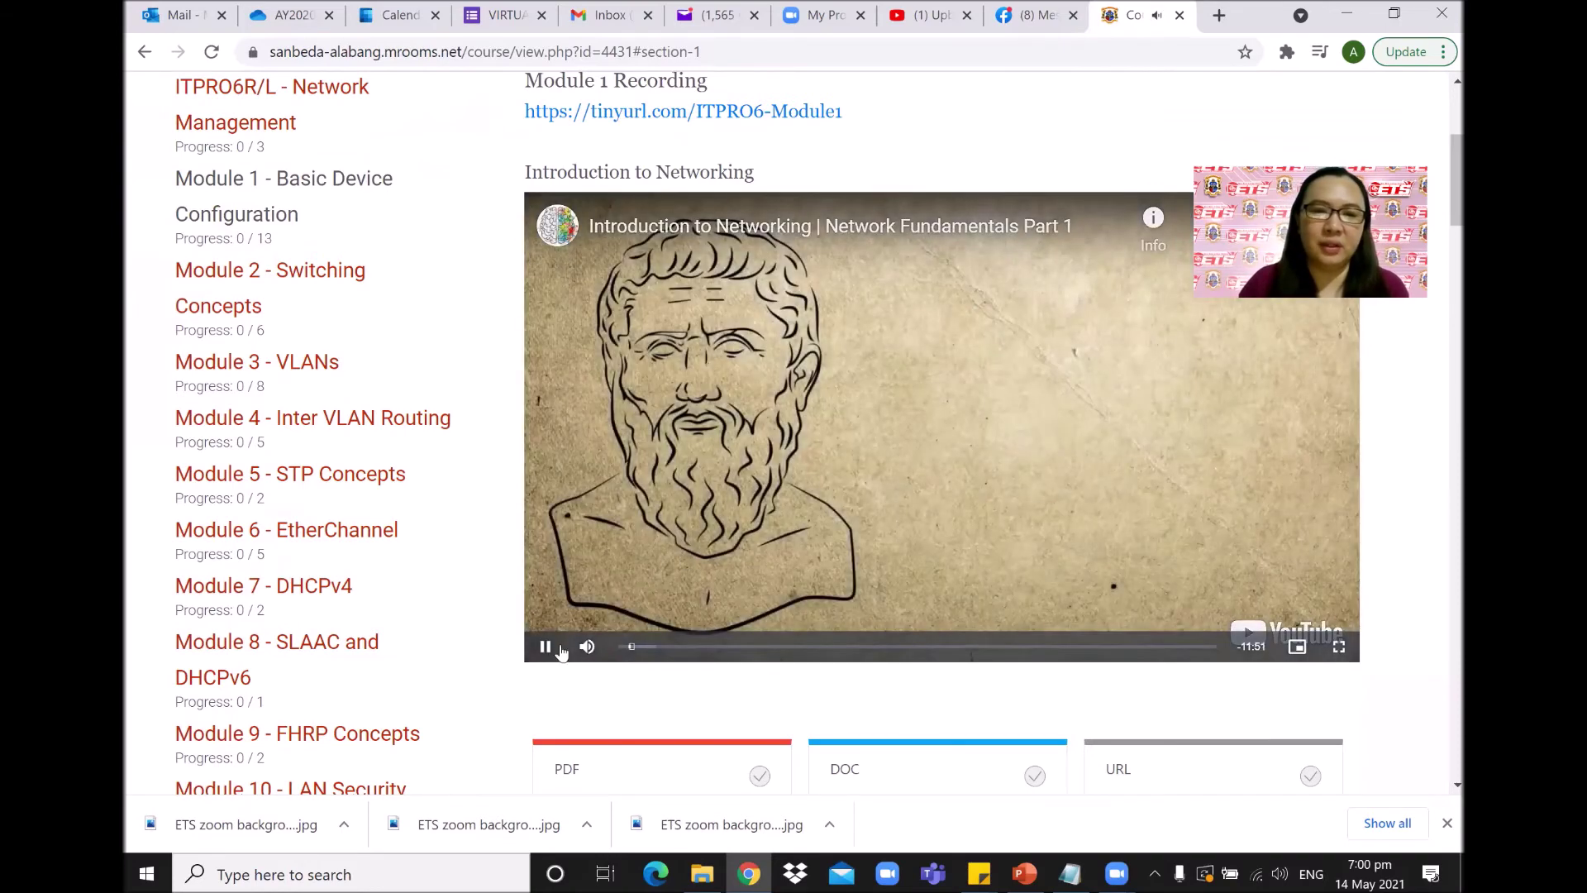
click(544, 647)
Open the SRWE Module1 PDF further down the Module 1 section.
scroll(1440, 203, down, 2)
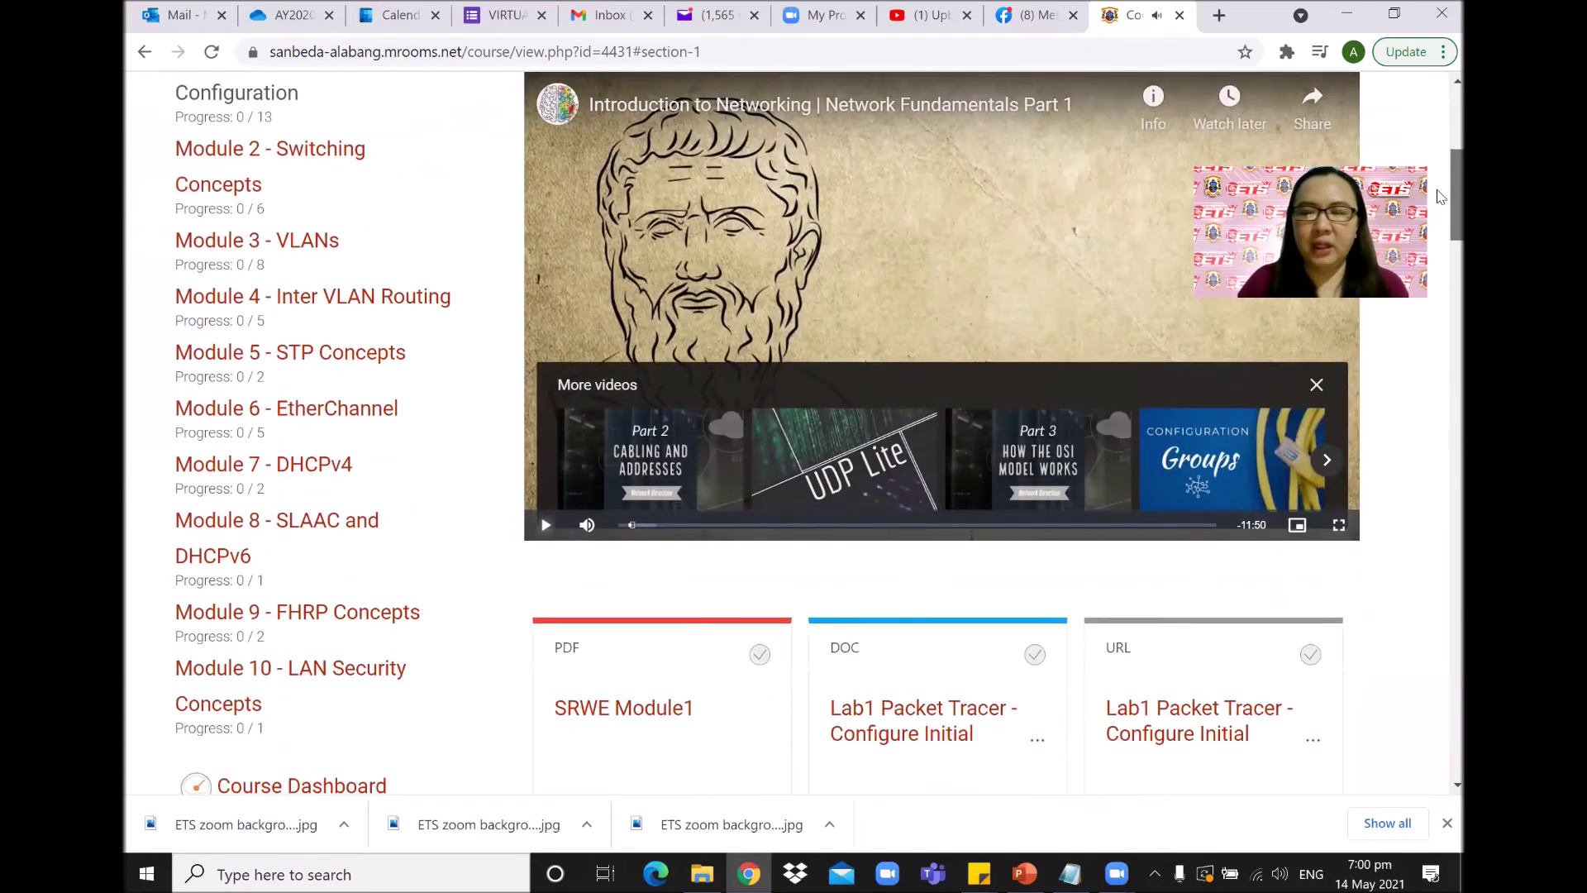
scroll(1440, 202, down, 1)
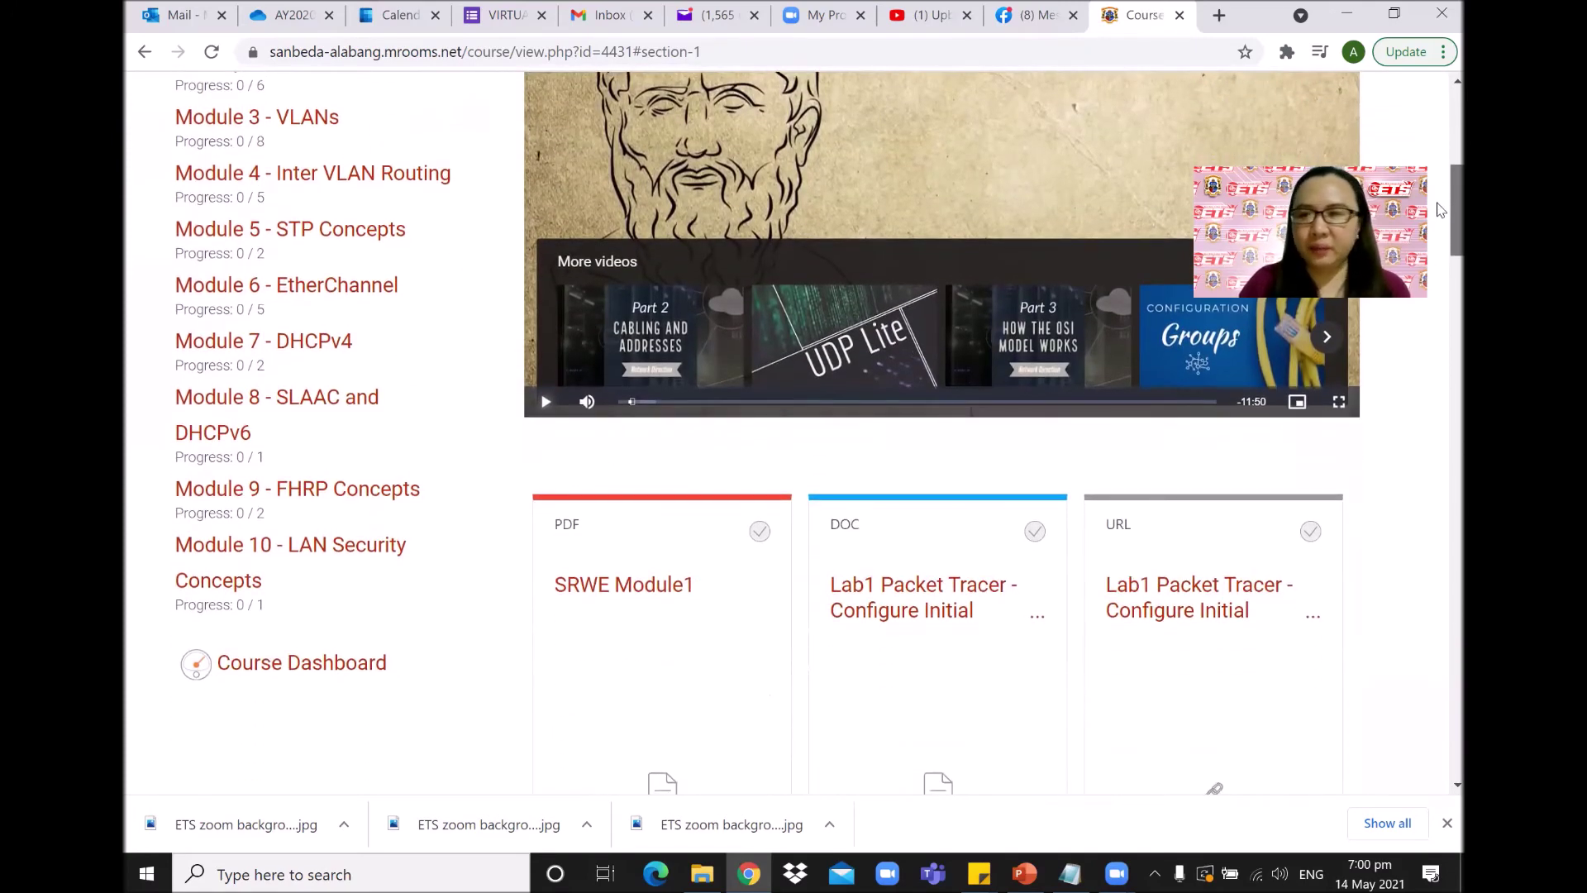
scroll(1440, 209, down, 2)
scroll(1439, 222, down, 1)
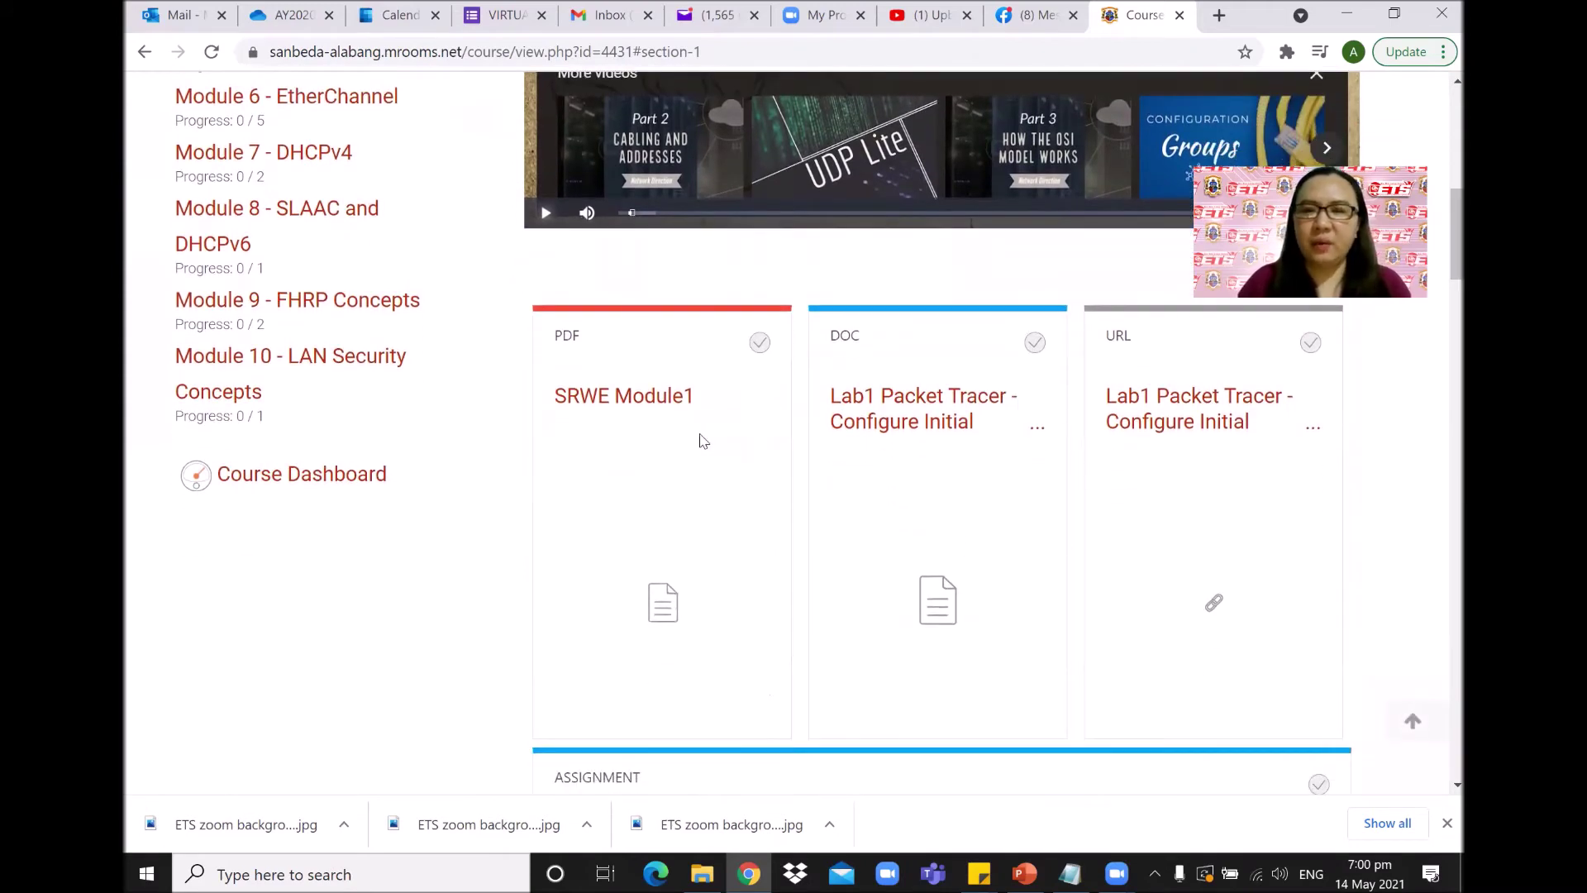
scroll(1440, 261, down, 5)
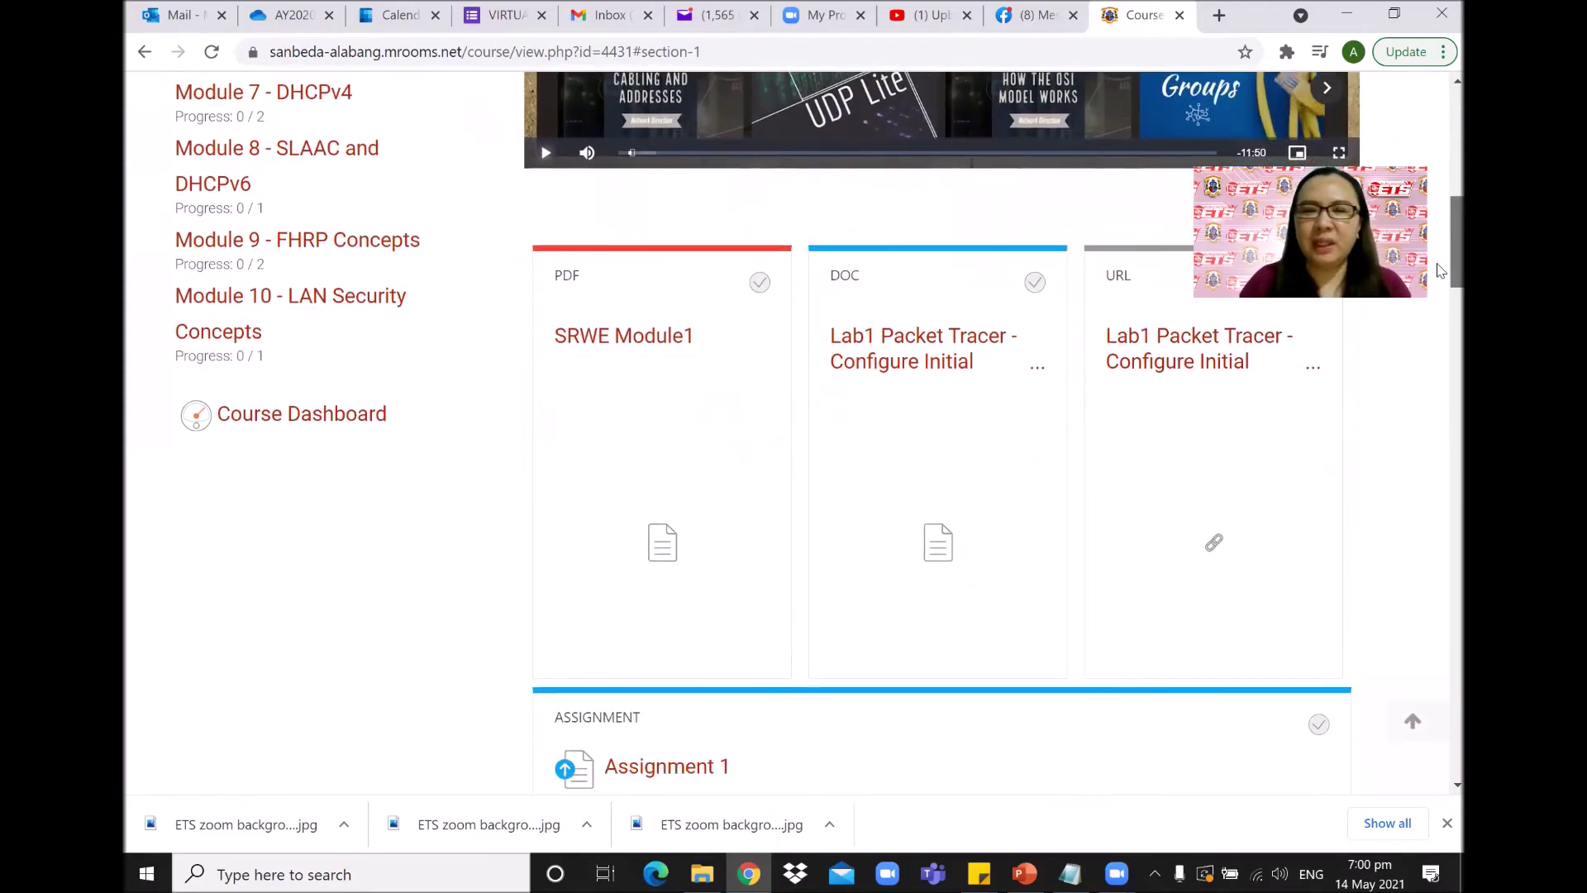
drag(1439, 314, 1440, 244)
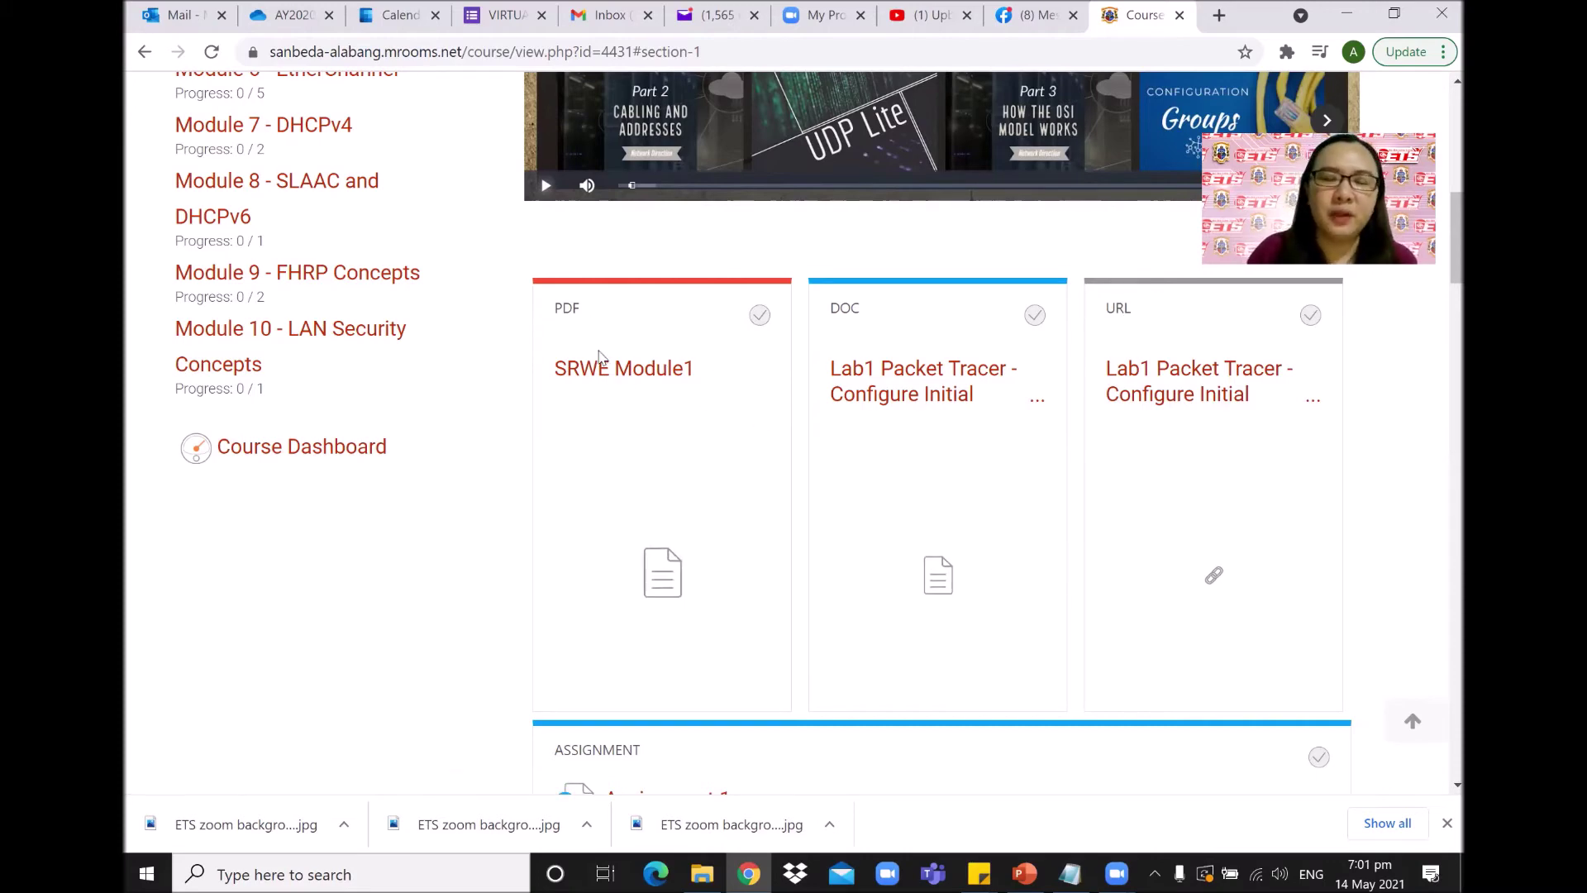
click(624, 370)
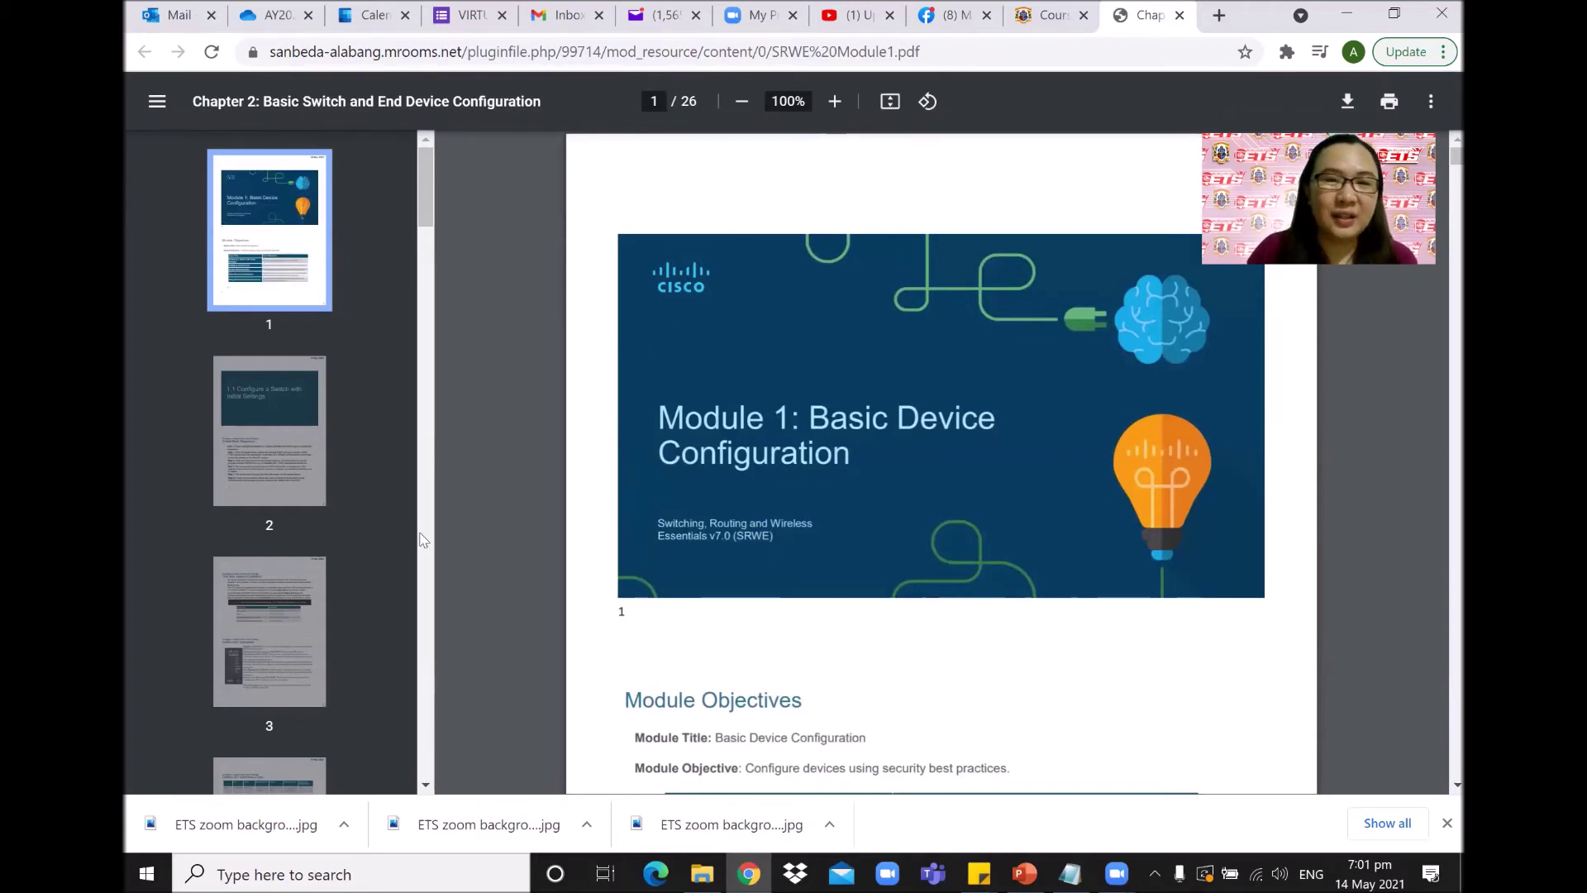
Skim the SRWE Module1 slides, then return to the Open LMS course tab.
scroll(914, 337, down, 1)
scroll(914, 339, down, 5)
scroll(865, 347, up, 5)
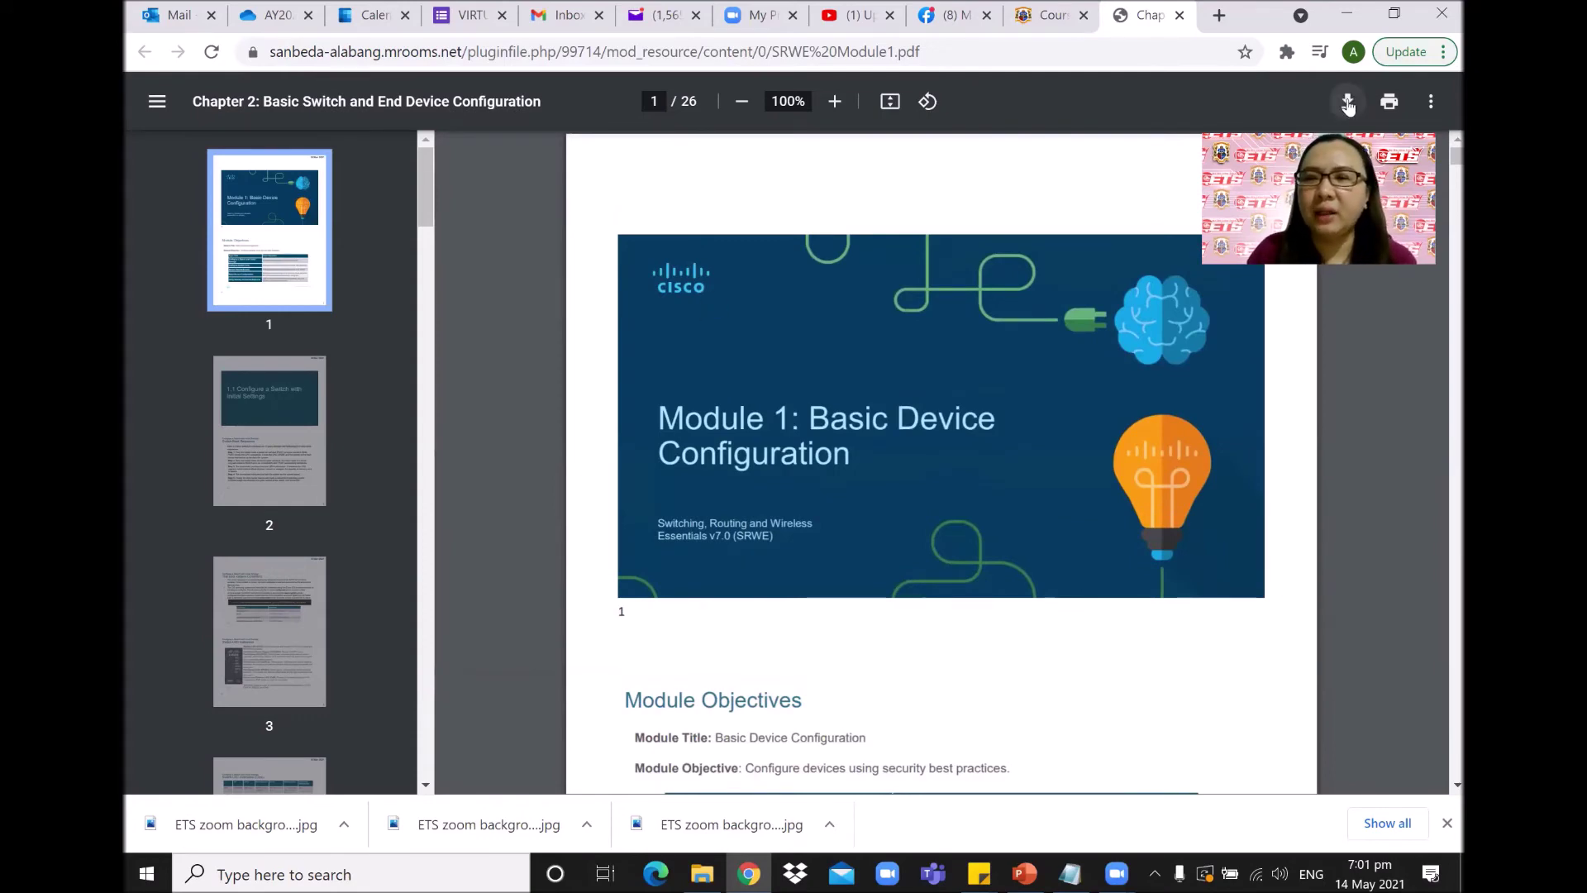
click(1013, 17)
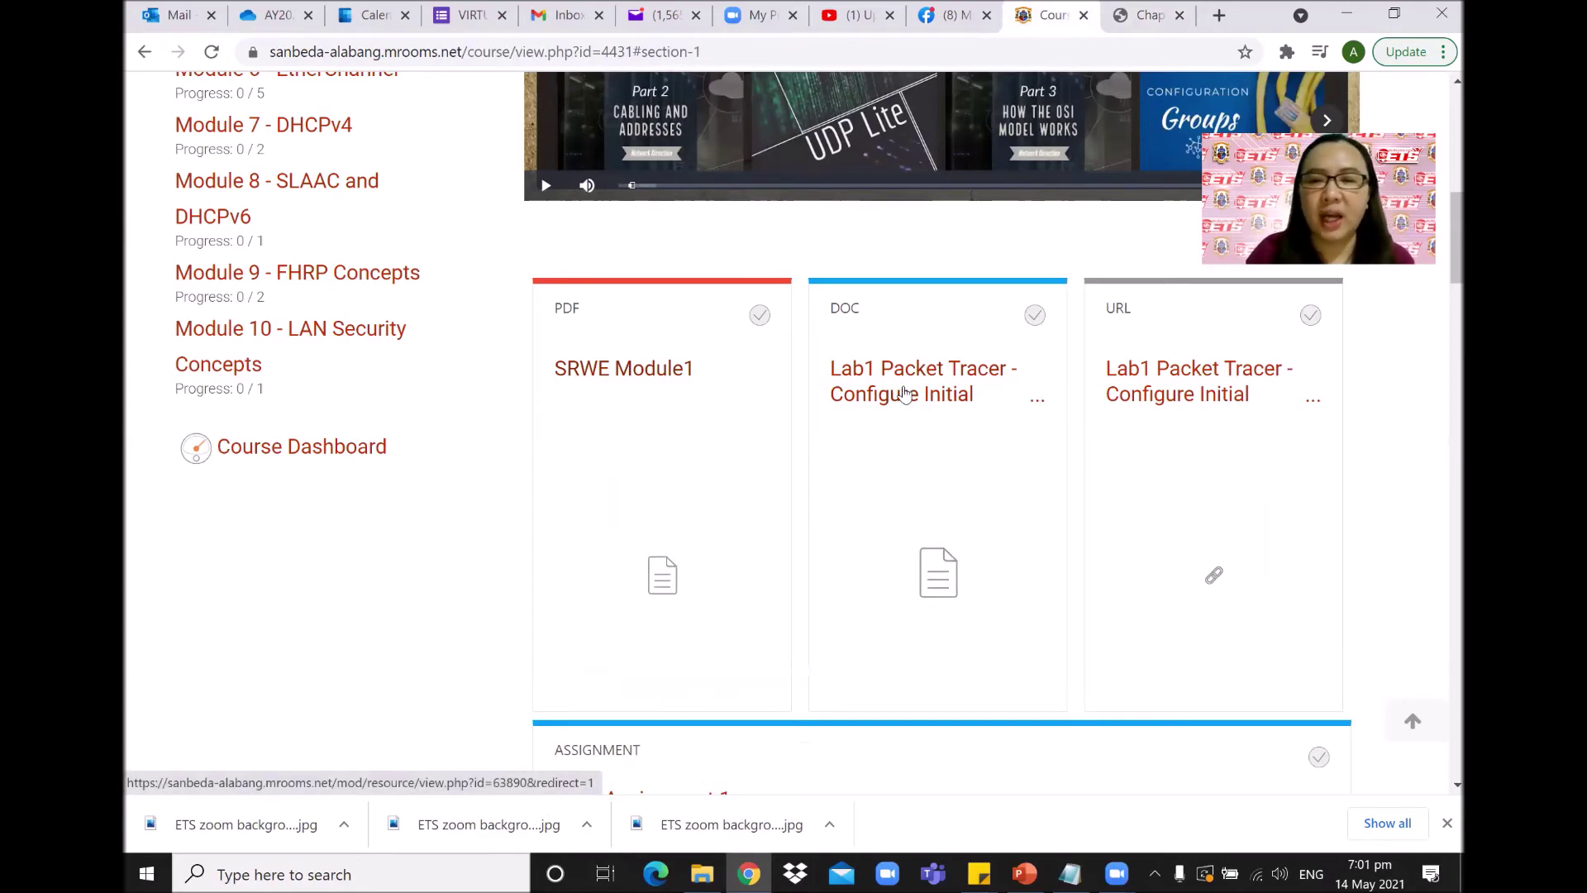
Download the Lab1 Packet Tracer Word document, check it in its folder, then open the Lab1 tutorial link.
click(915, 399)
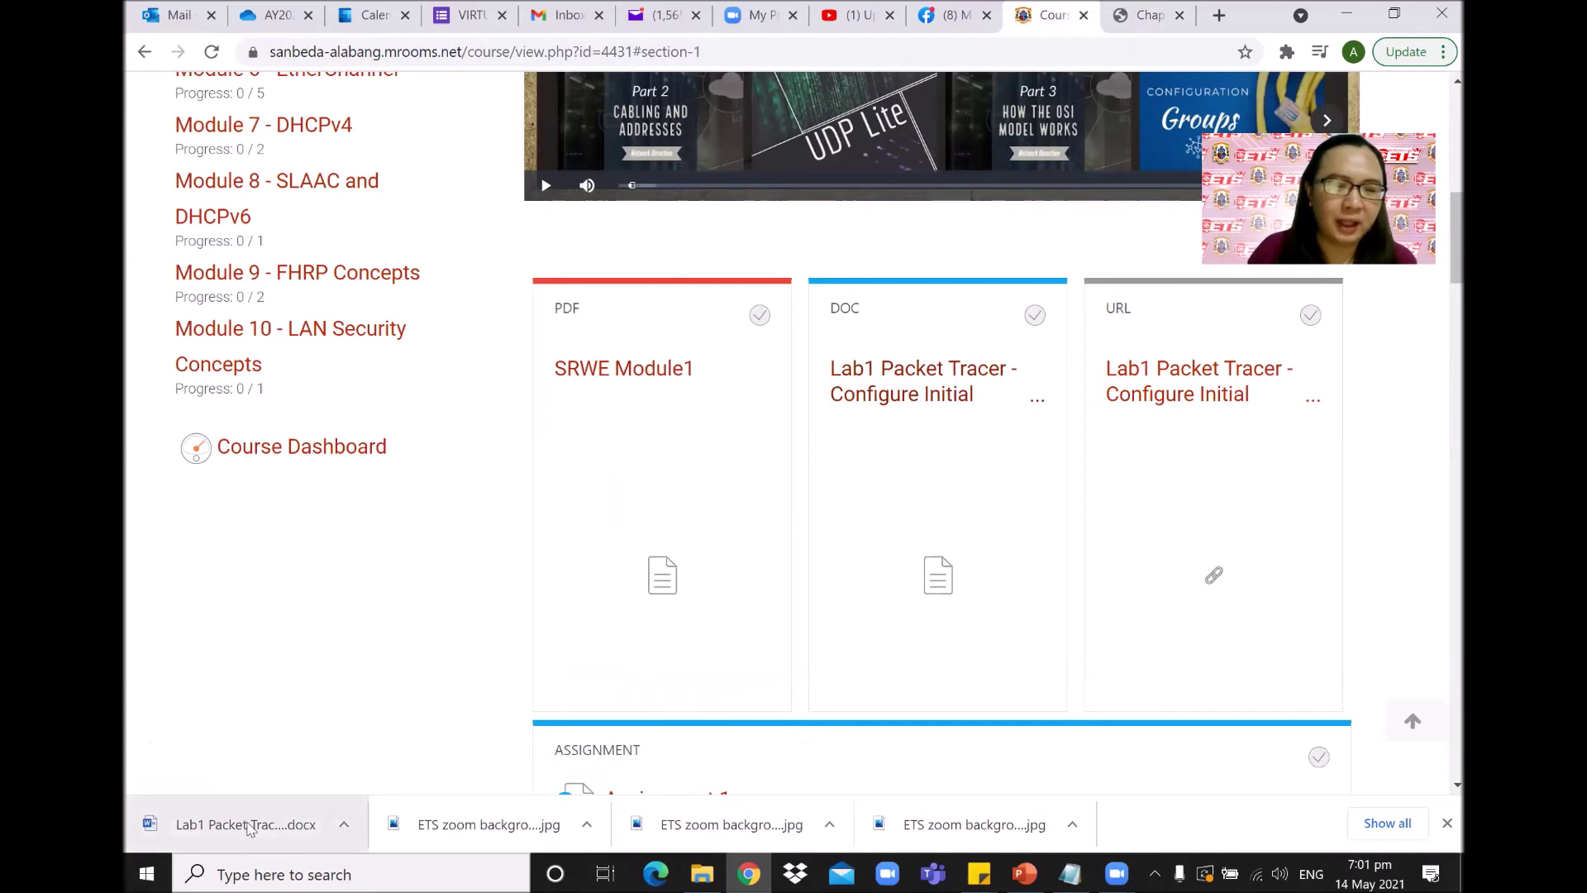
click(343, 824)
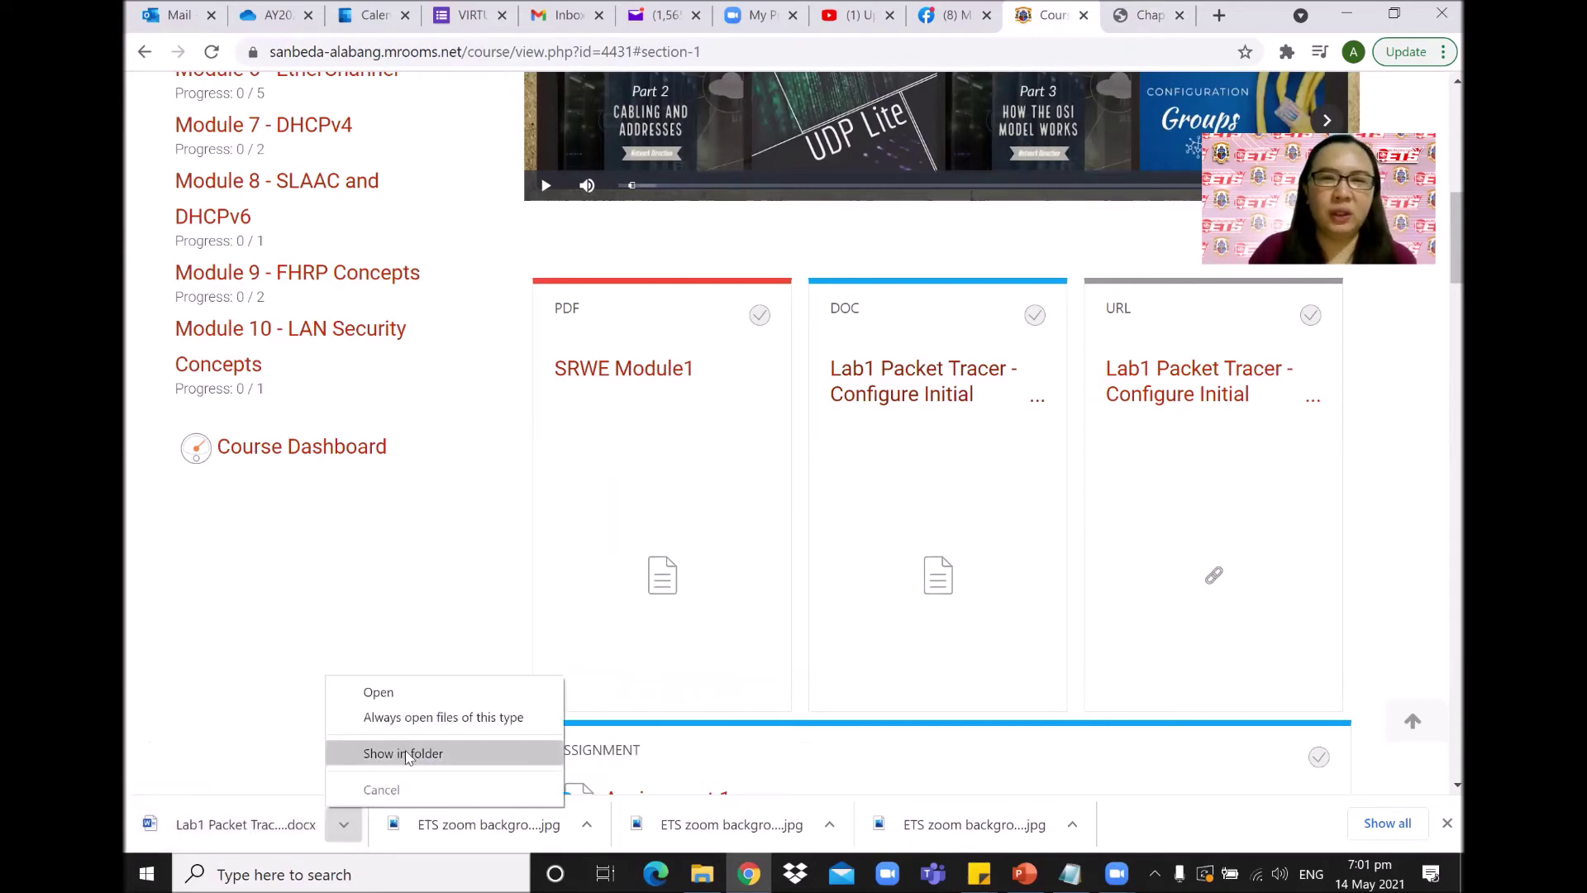
click(385, 750)
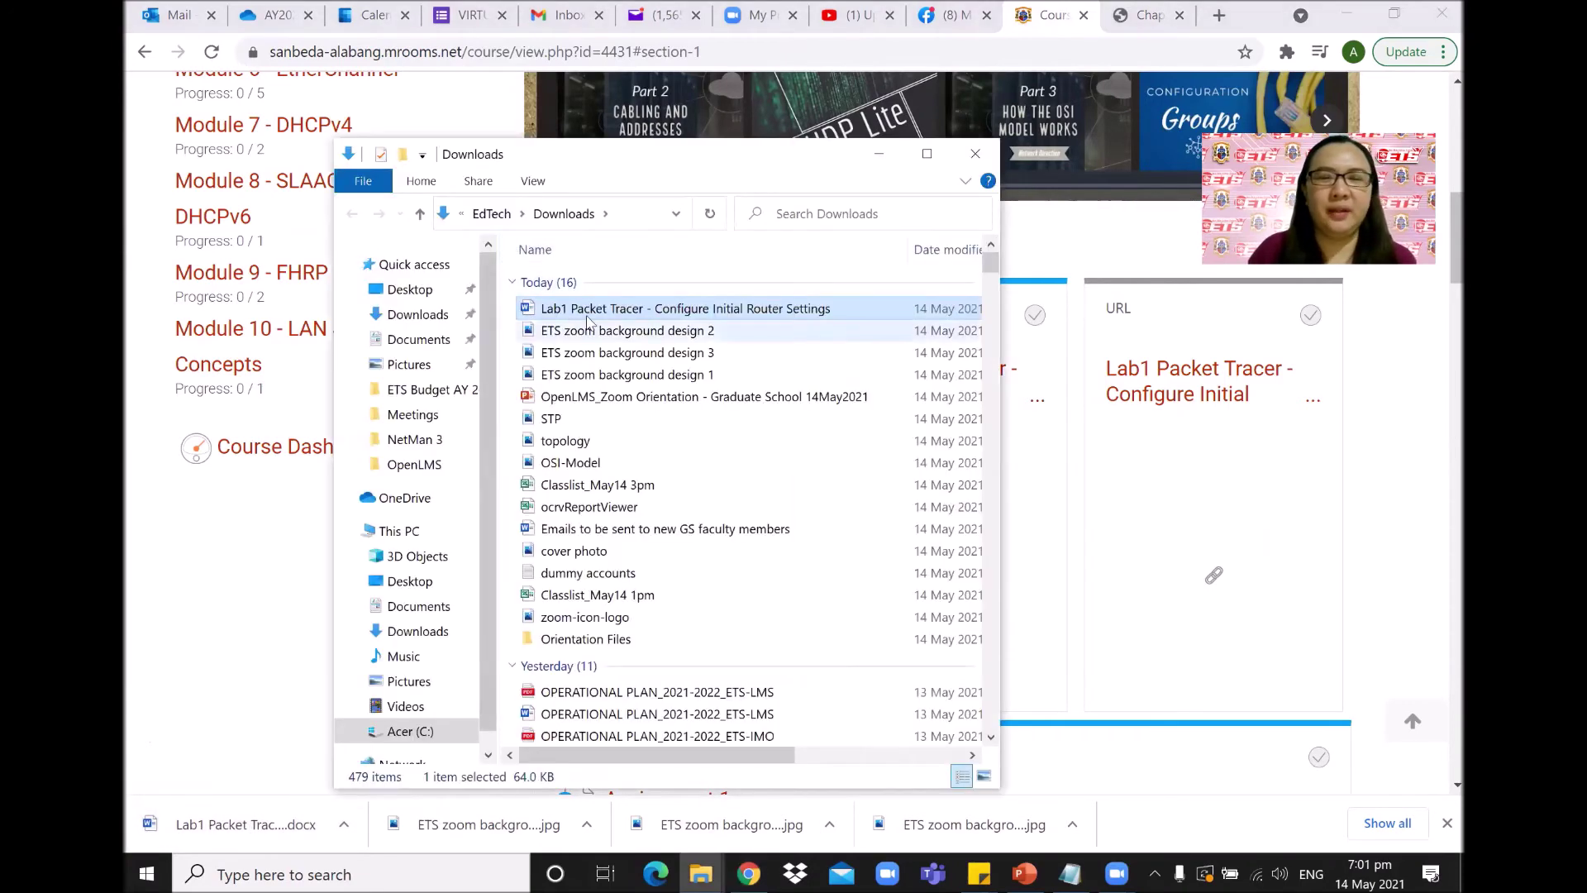
click(977, 155)
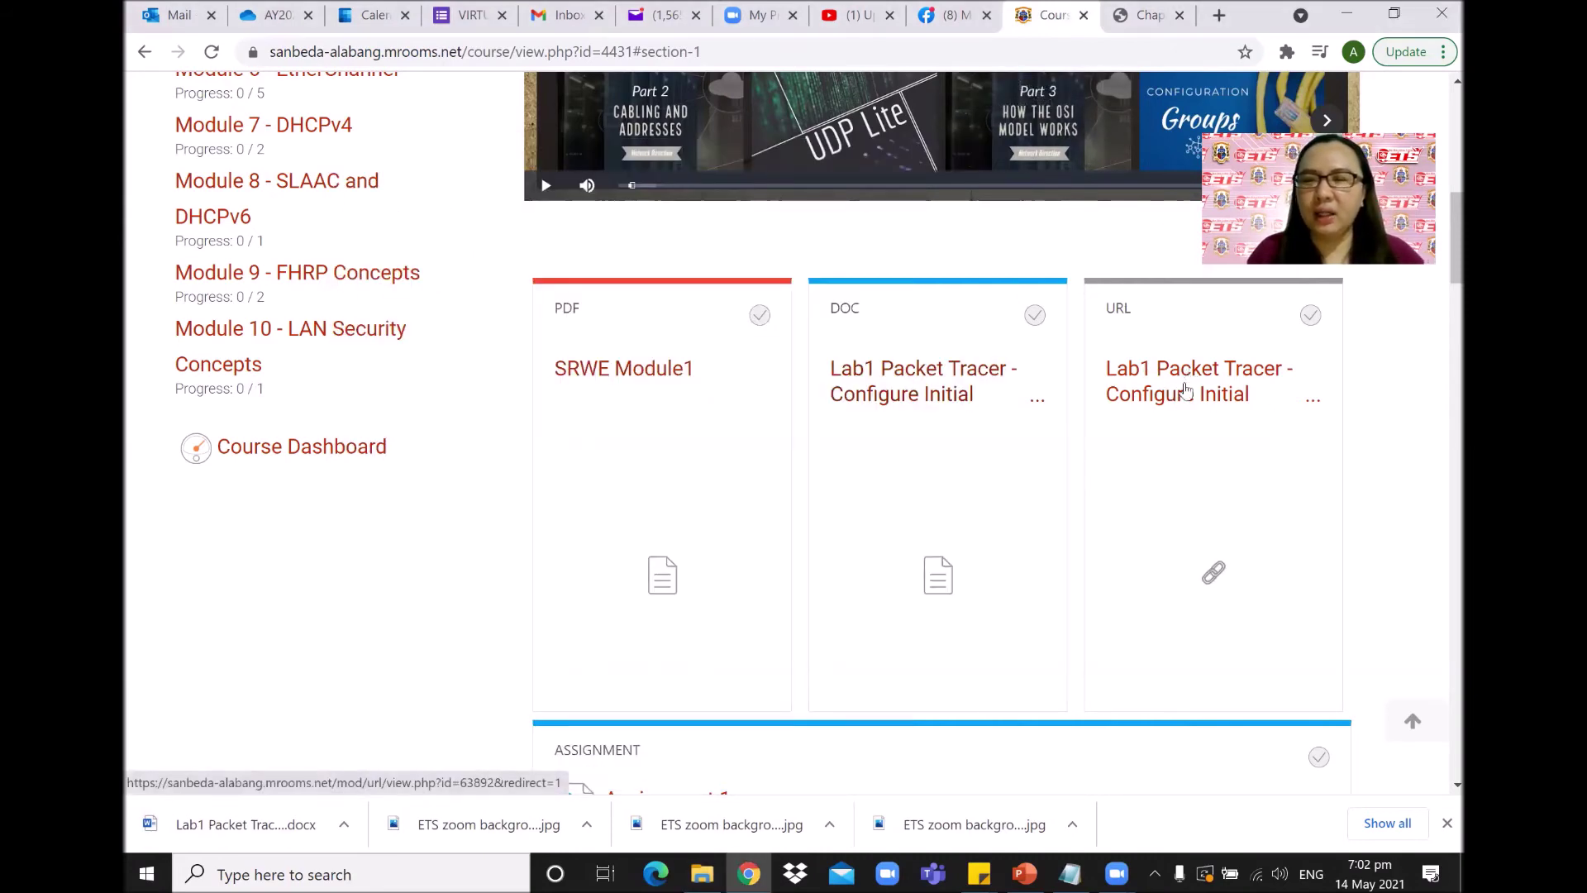
click(1196, 373)
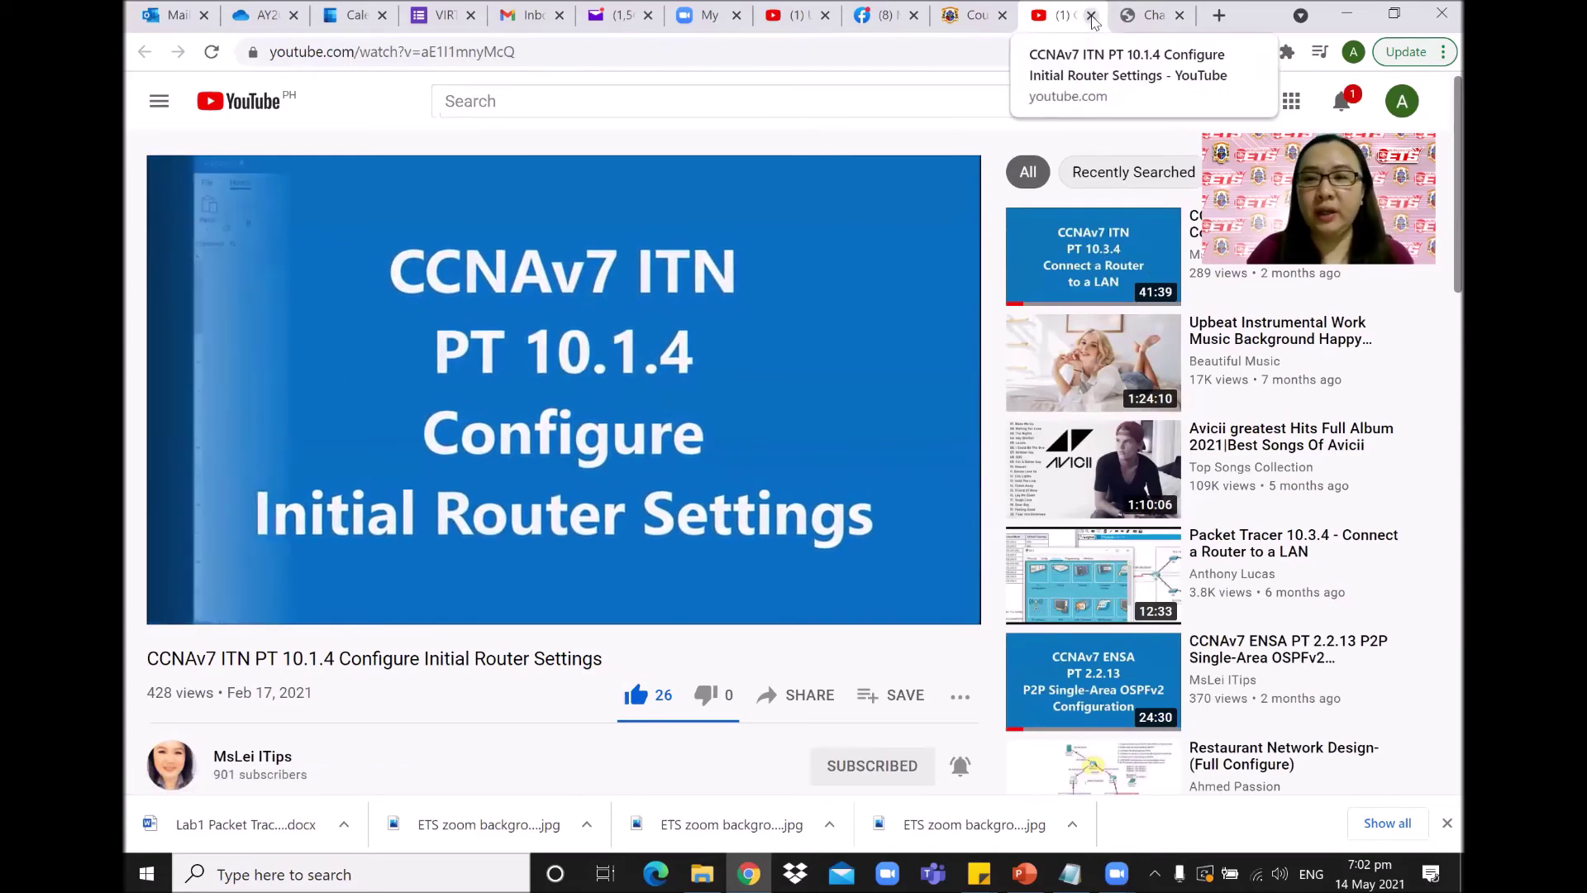
Close the YouTube tab playing the Configure Initial Router Settings video.
click(1091, 16)
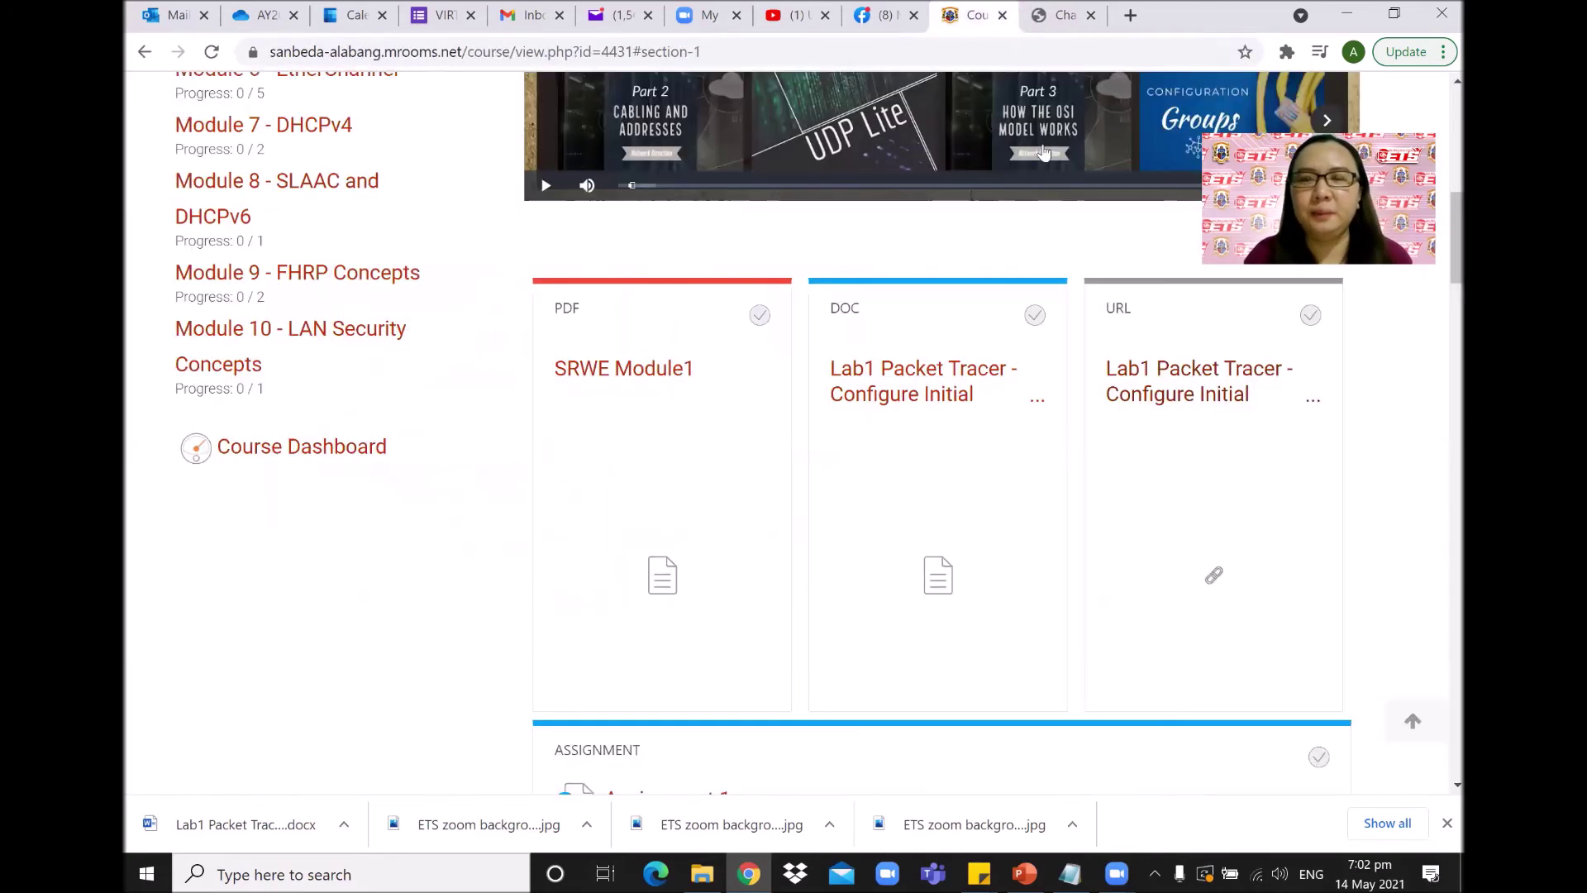
Open Module 2 - Switching Concepts and scroll through its Router Interfaces video, SRWE Module2 PDF and Quiz No. 1.
scroll(984, 478, down, 4)
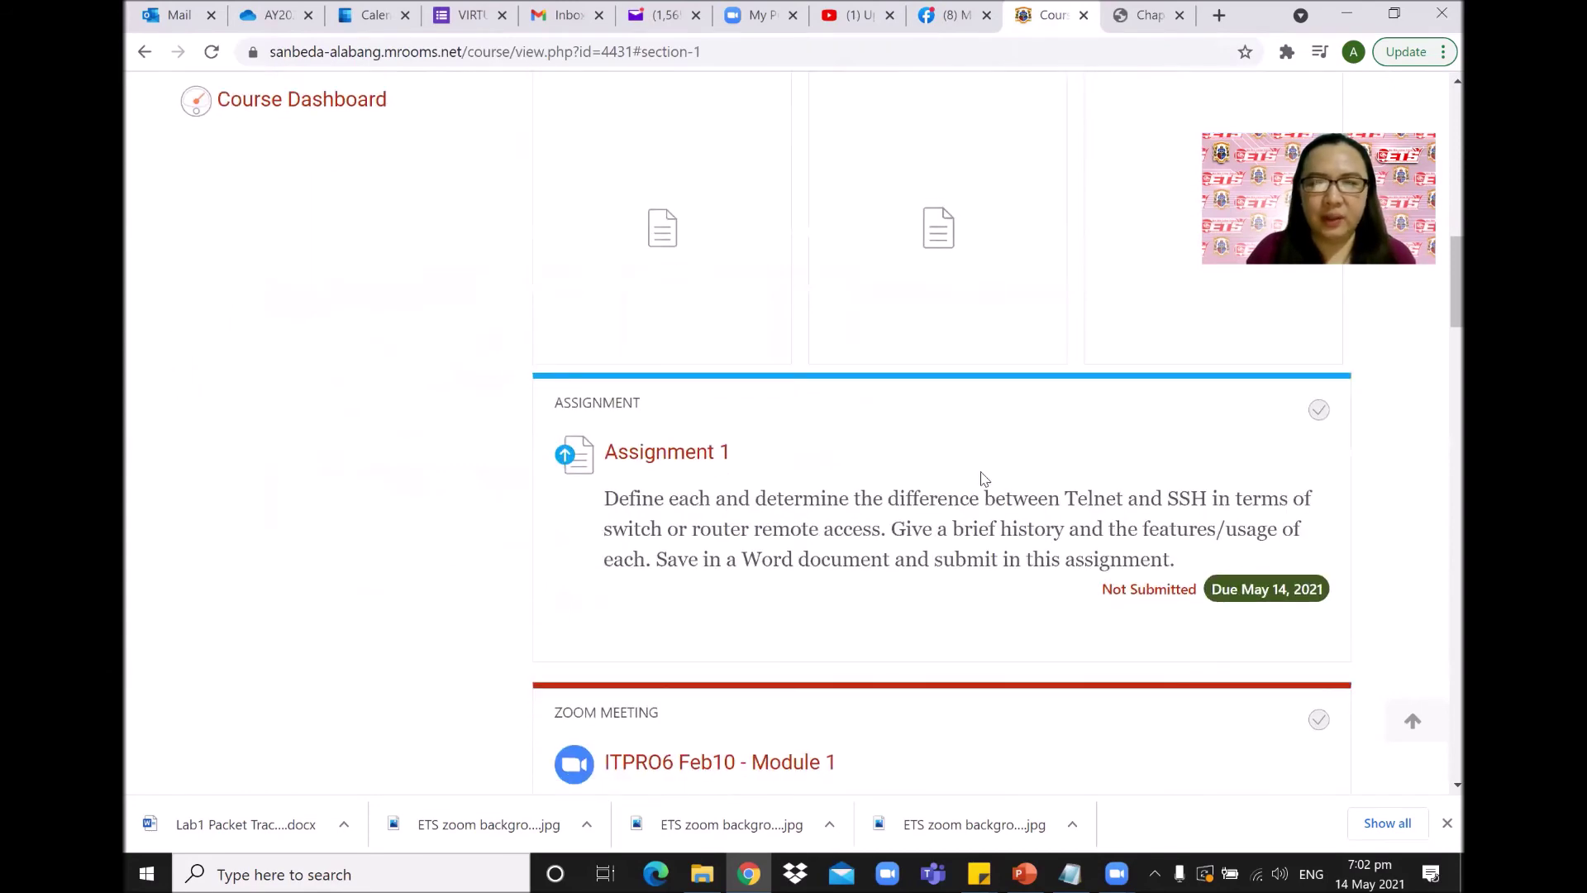
scroll(1440, 348, down, 2)
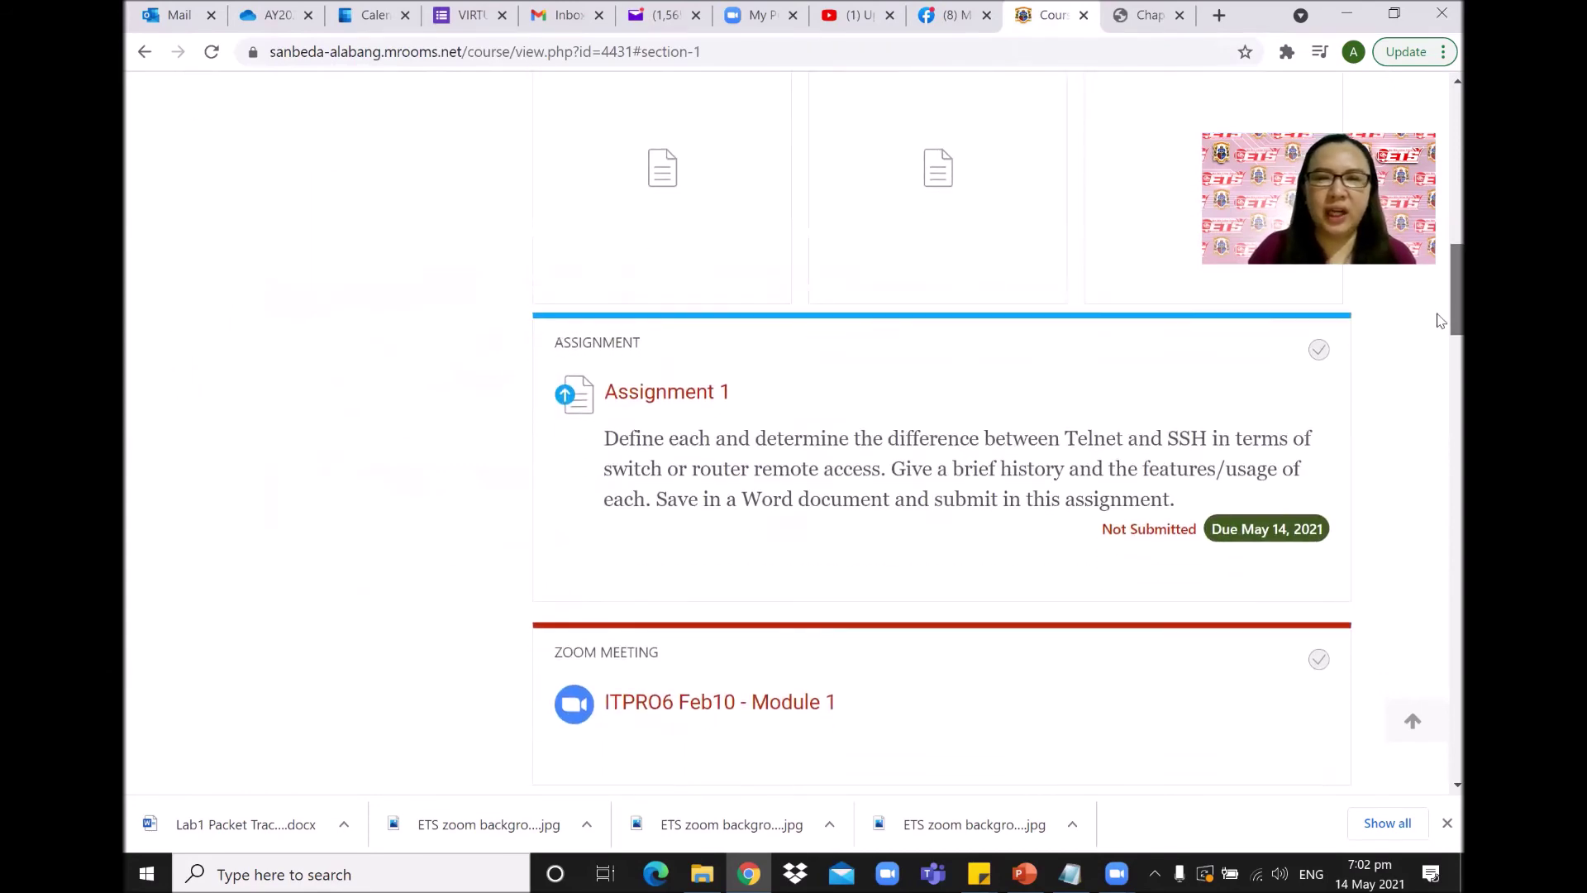
scroll(1440, 334, down, 1)
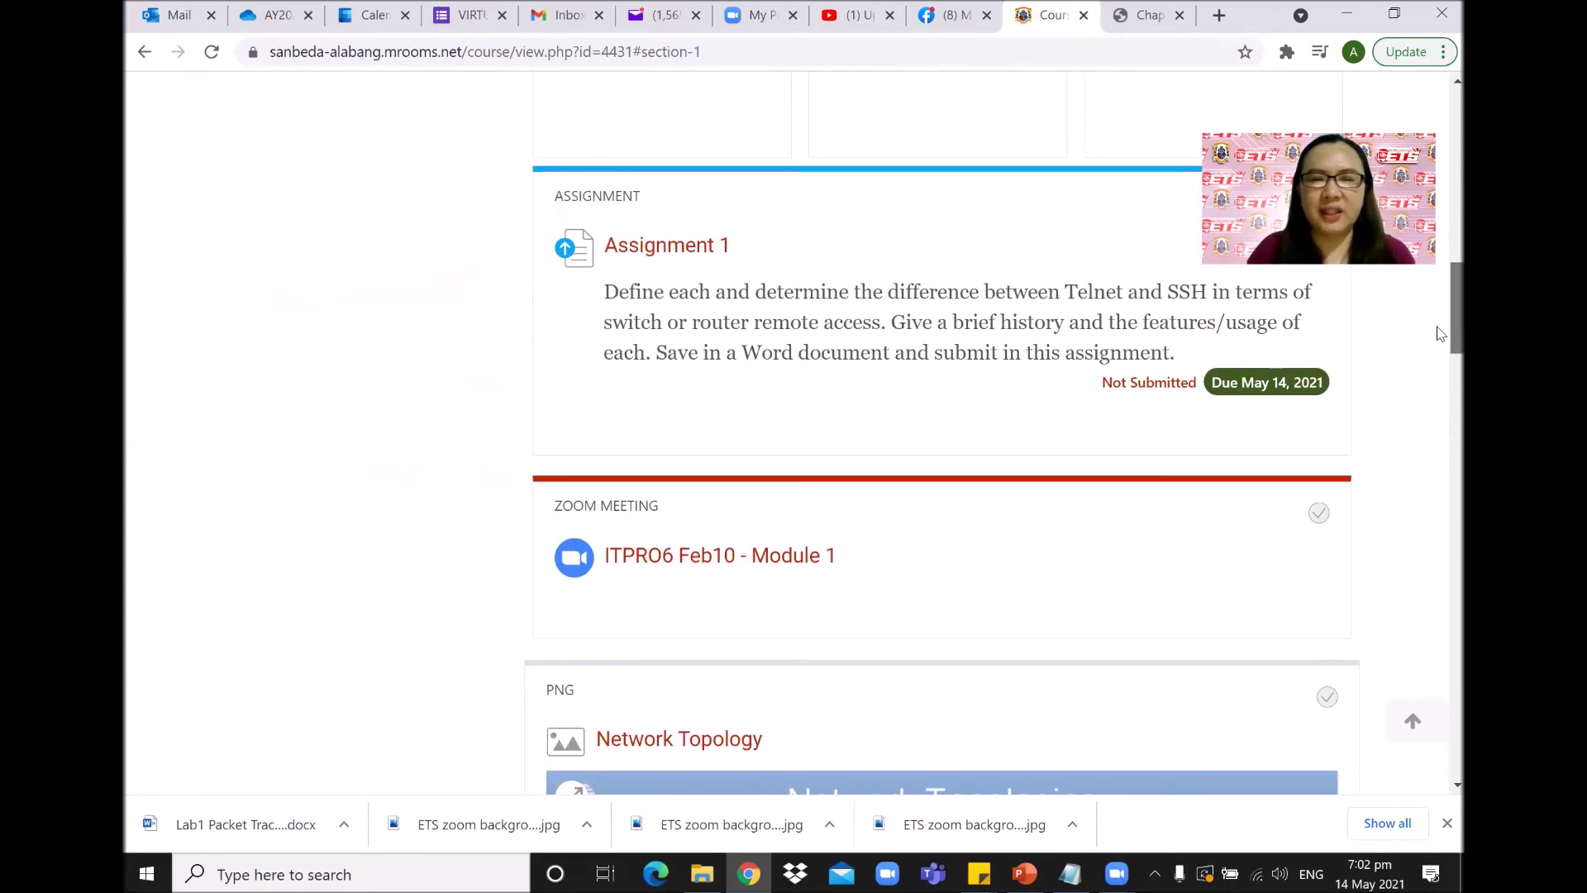
scroll(1440, 334, down, 6)
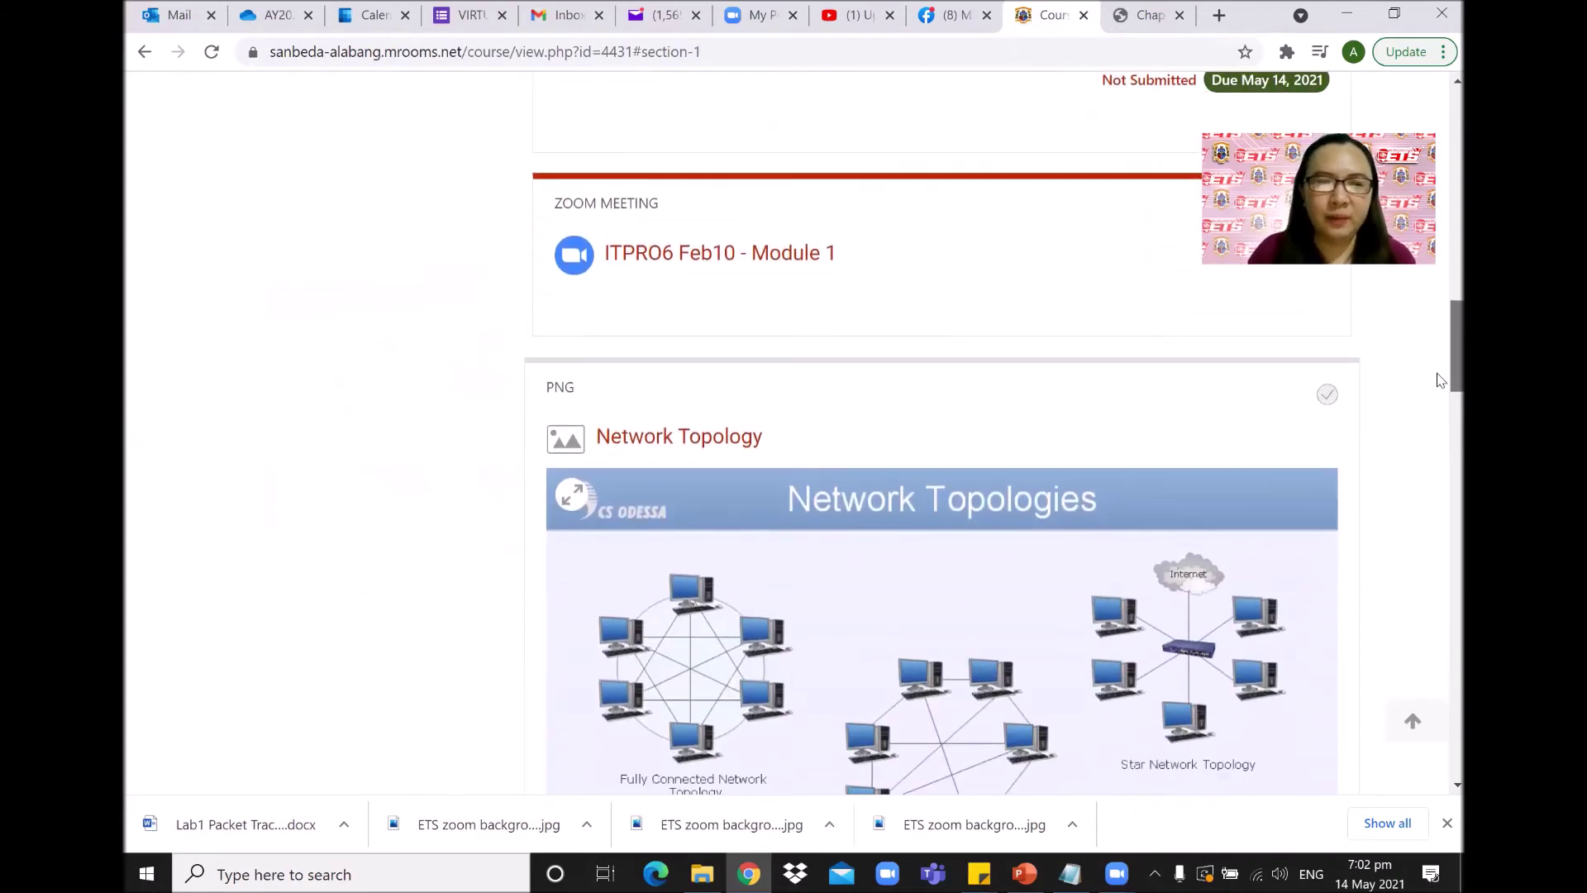
scroll(1440, 406, down, 8)
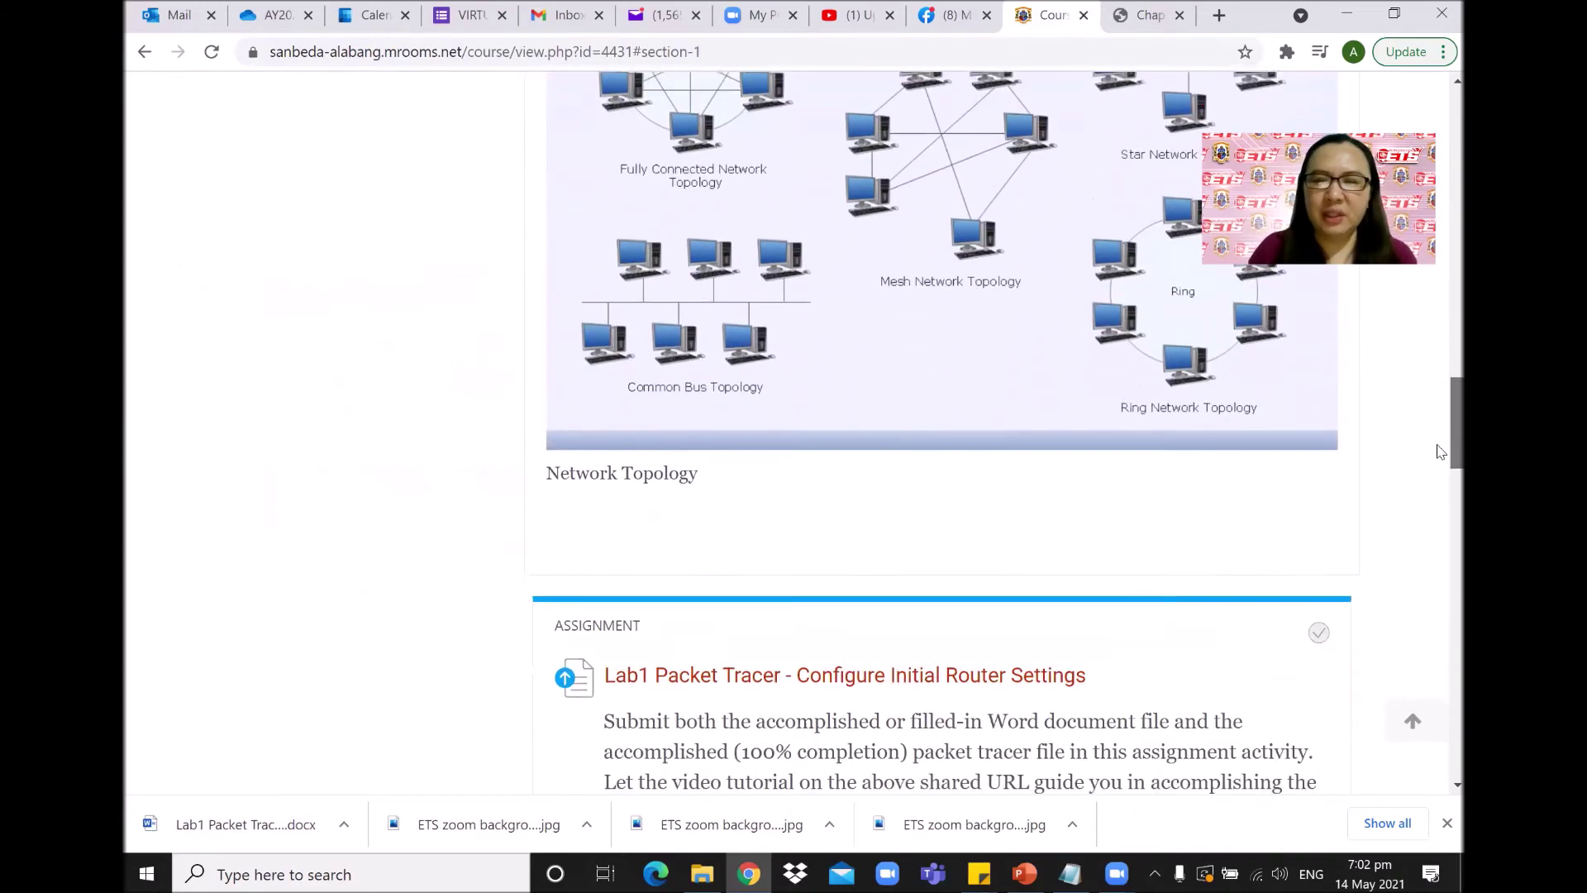
scroll(1439, 477, up, 20)
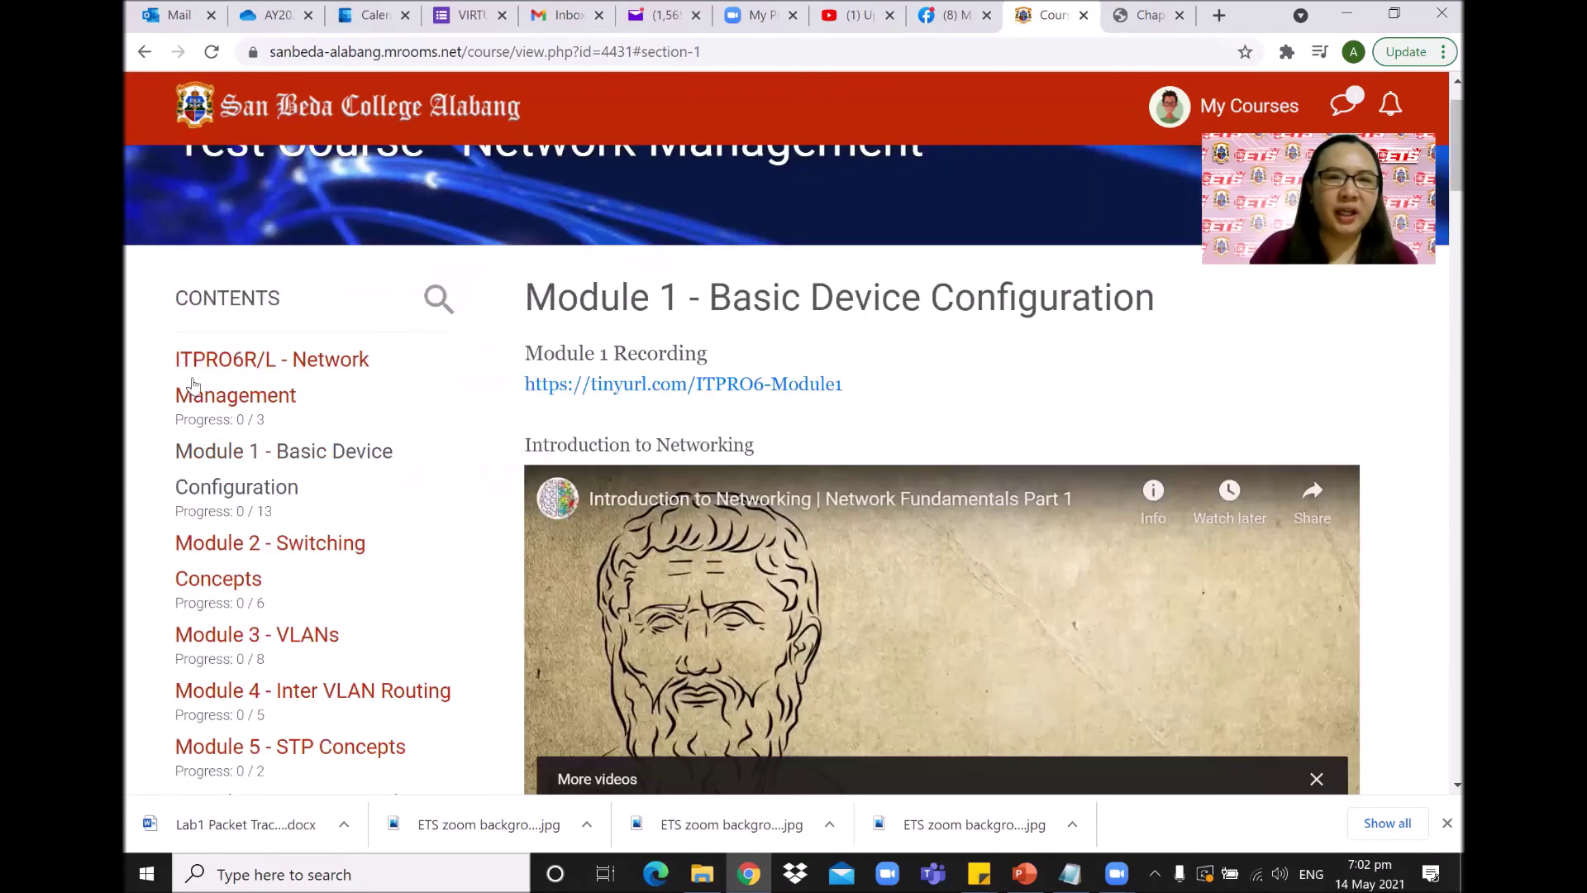
click(297, 543)
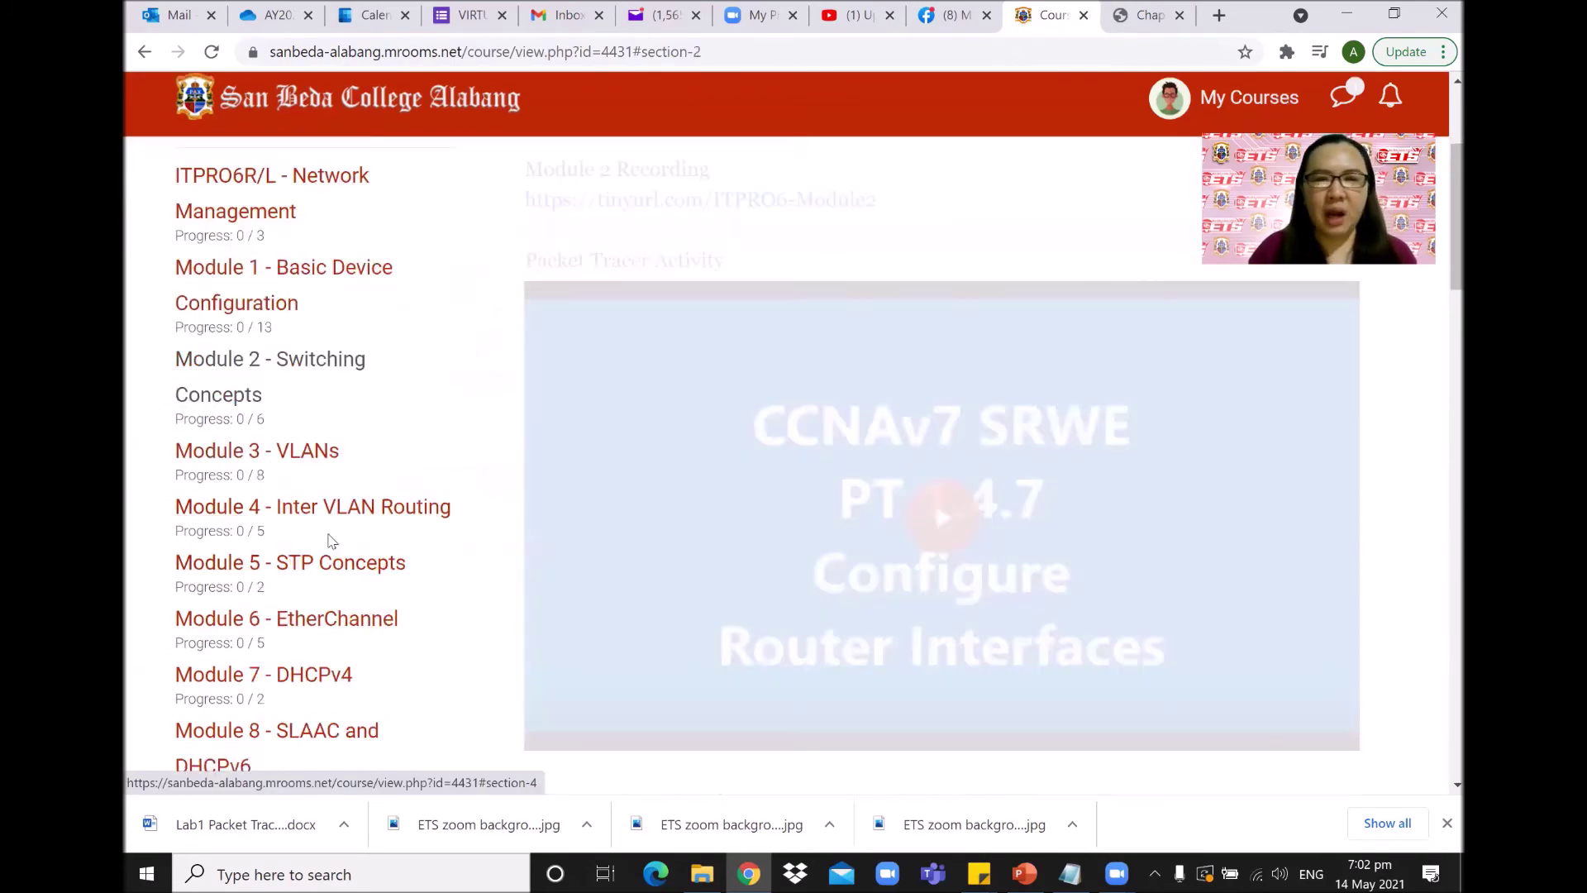
scroll(1437, 201, down, 4)
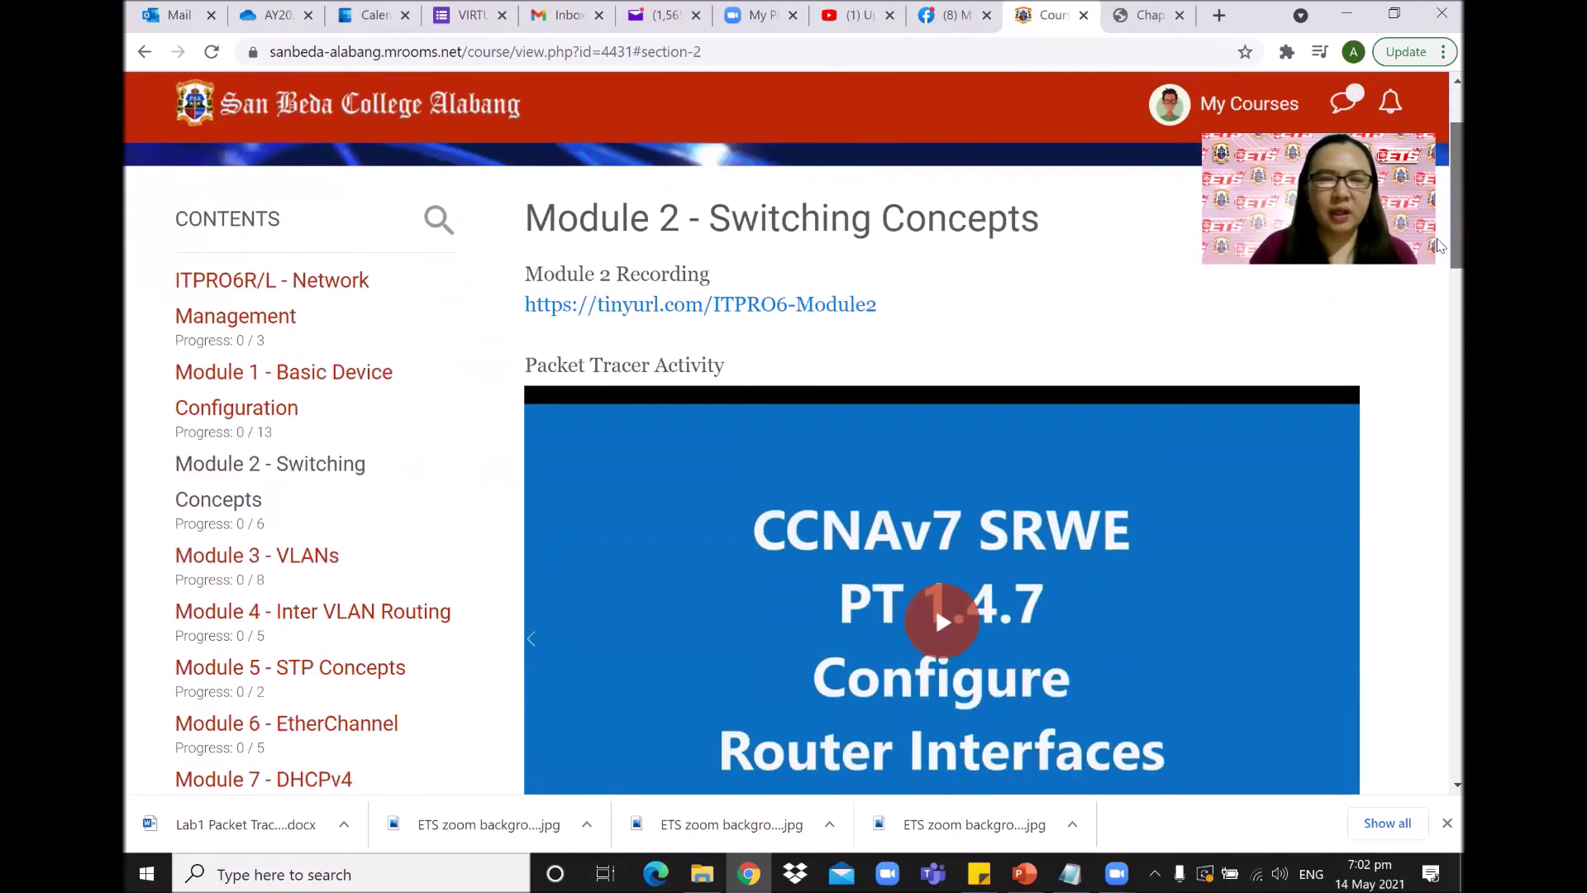
scroll(1439, 291, down, 8)
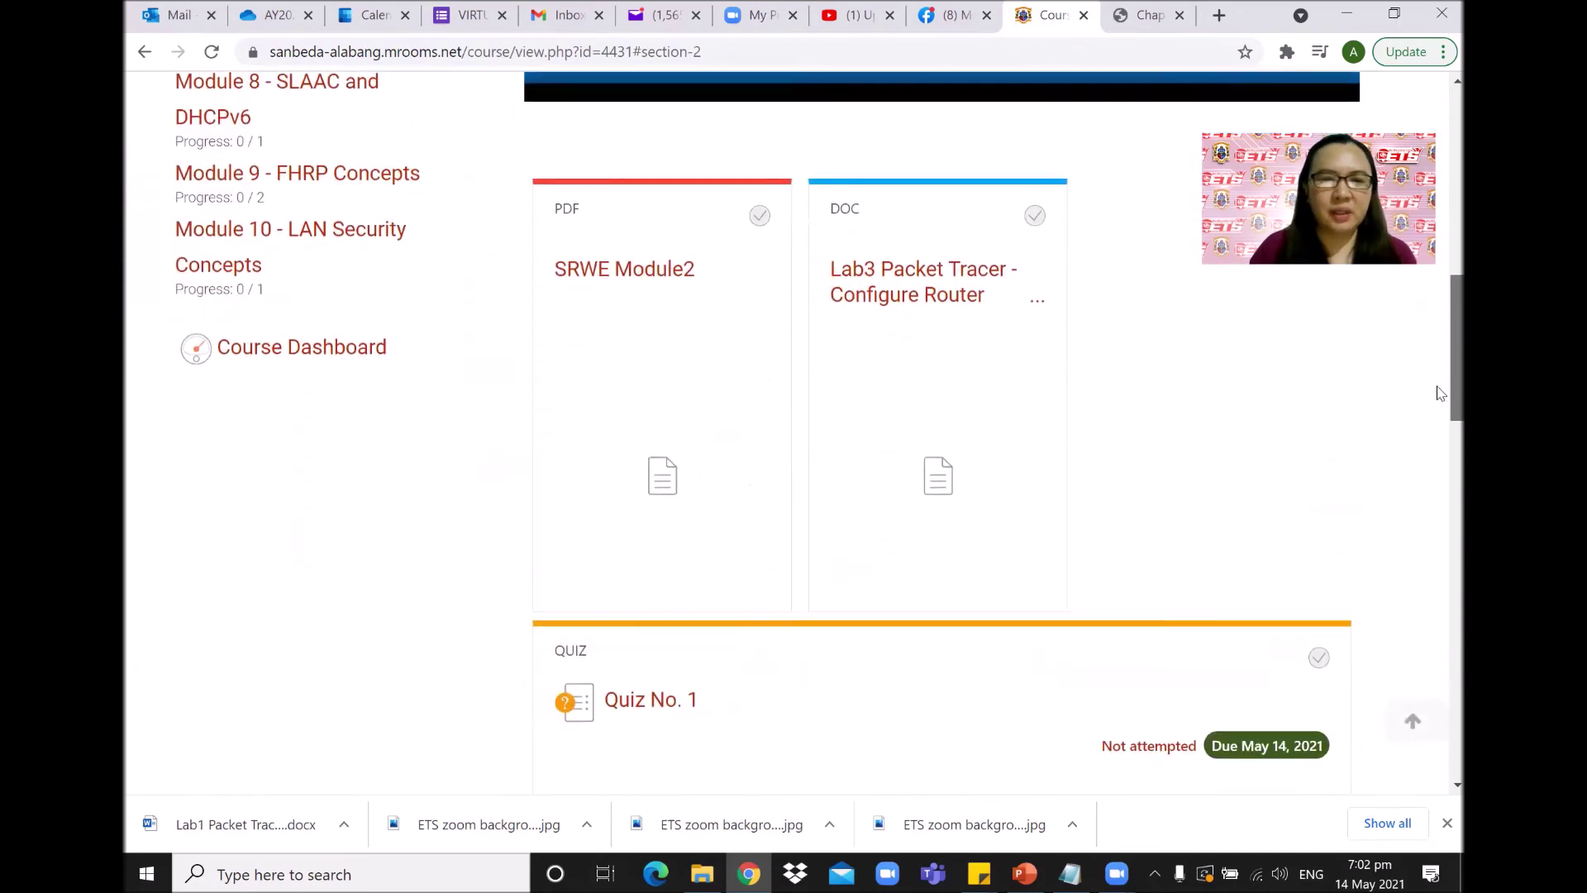
scroll(1439, 405, down, 2)
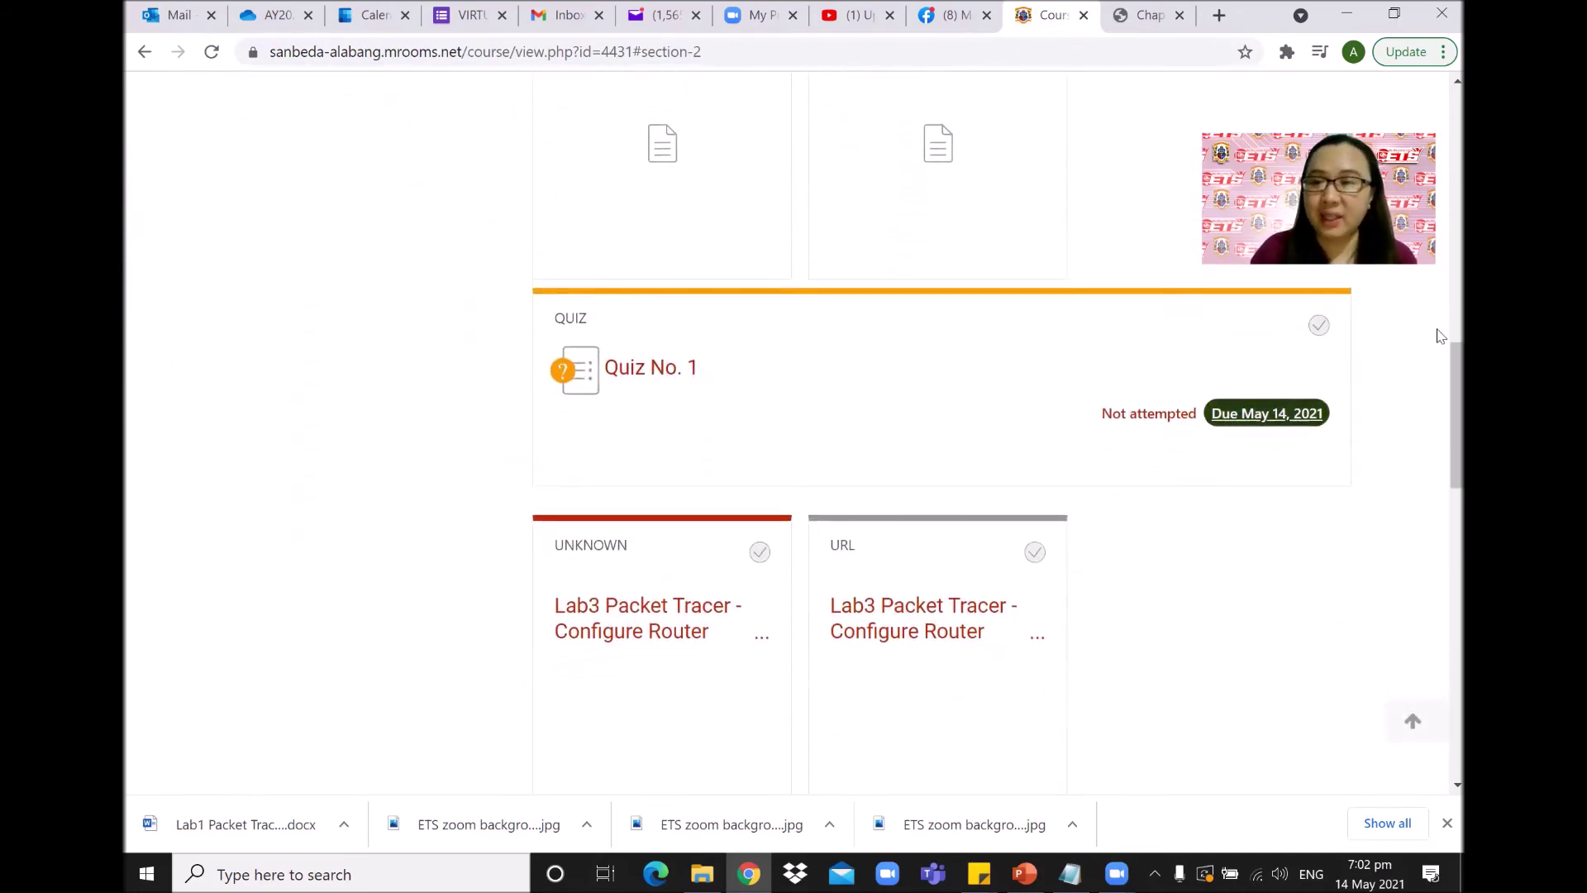
scroll(1439, 396, up, 10)
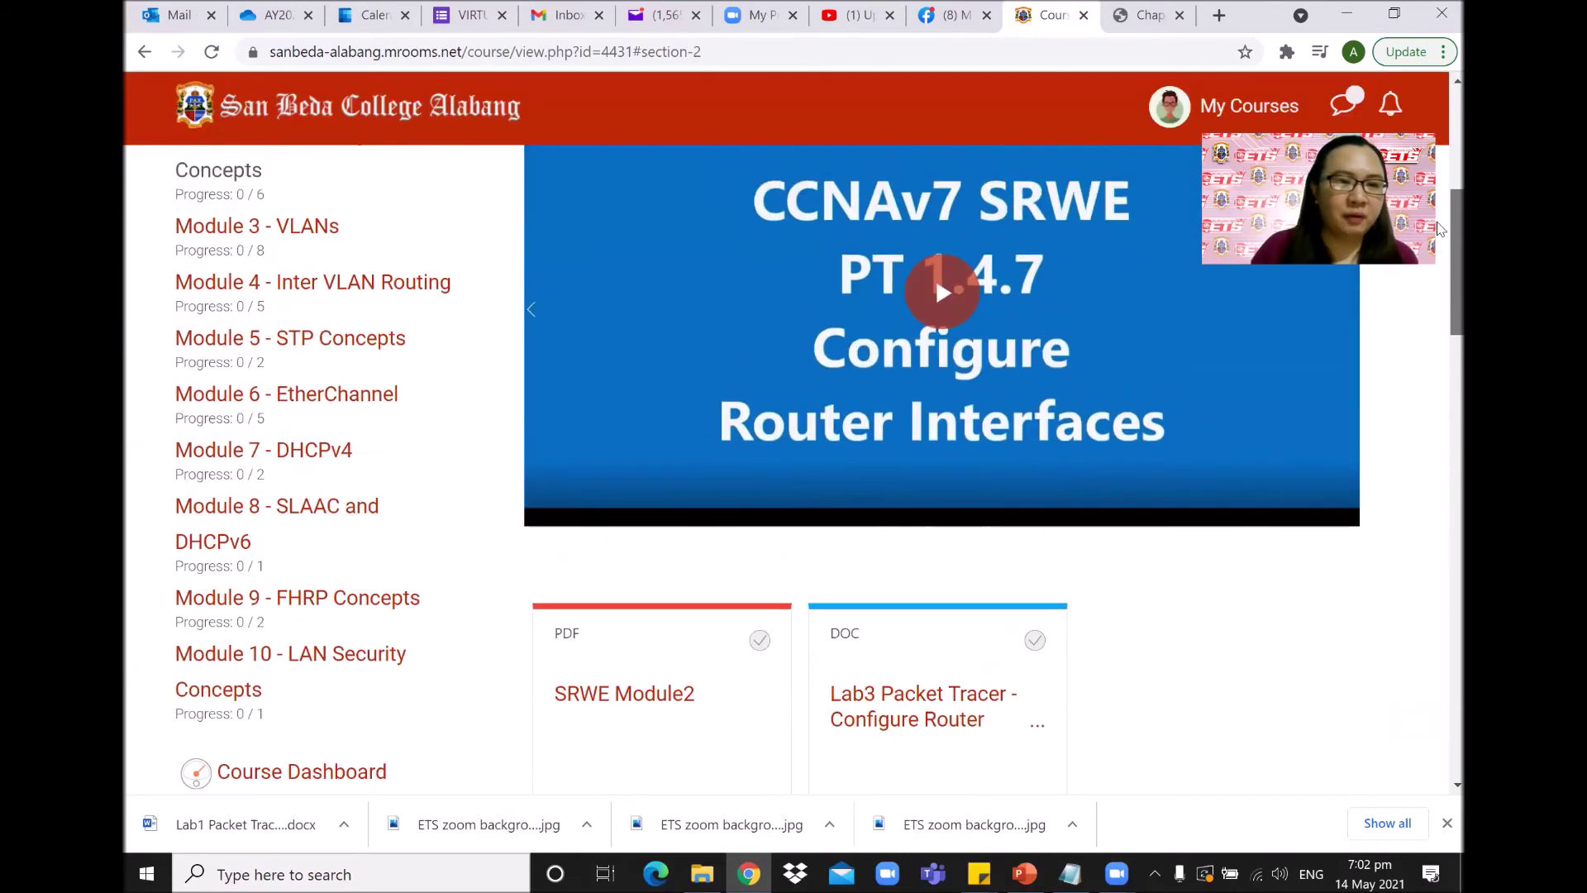
Browse Module 3 - VLANs' Zoom meeting and Lab4 VLAN materials, then switch back to Module 1.
click(306, 430)
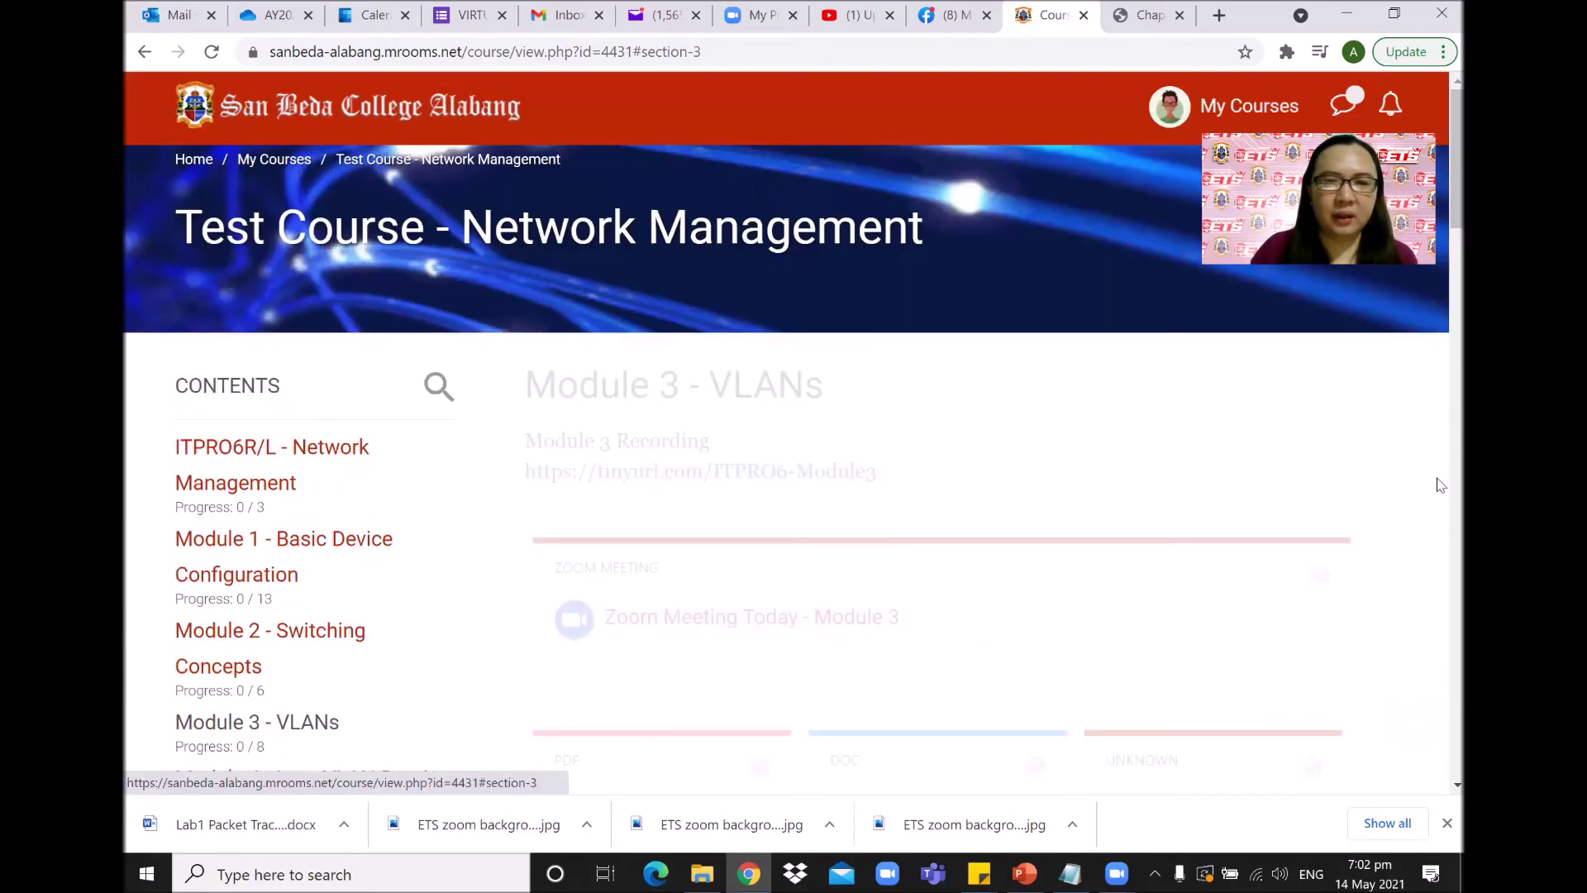
scroll(1436, 235, down, 2)
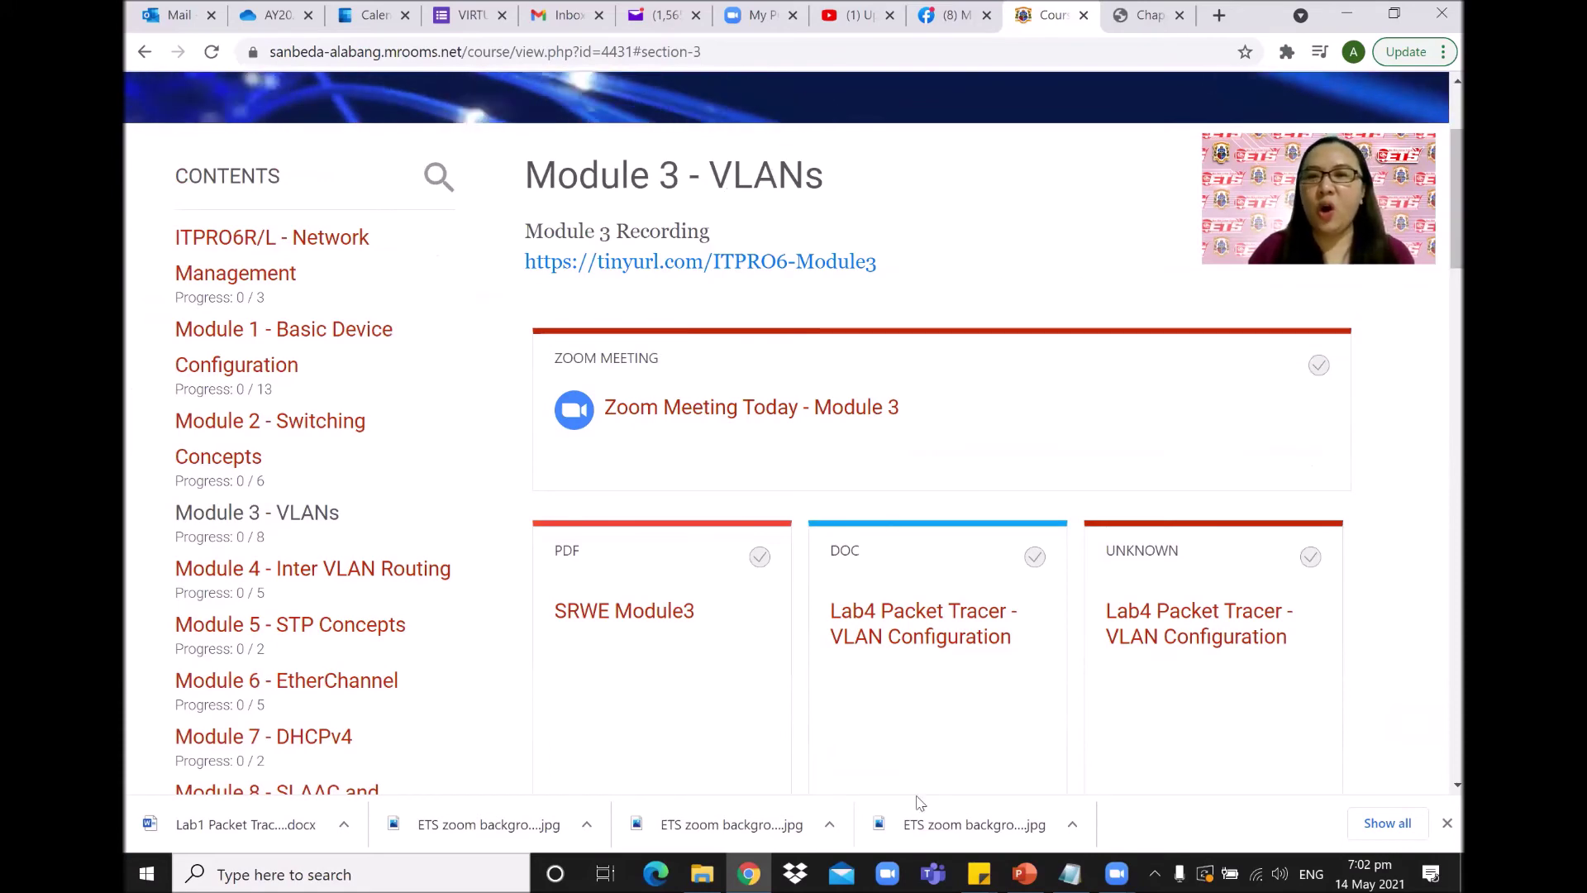
scroll(1439, 220, down, 1)
scroll(1439, 221, down, 7)
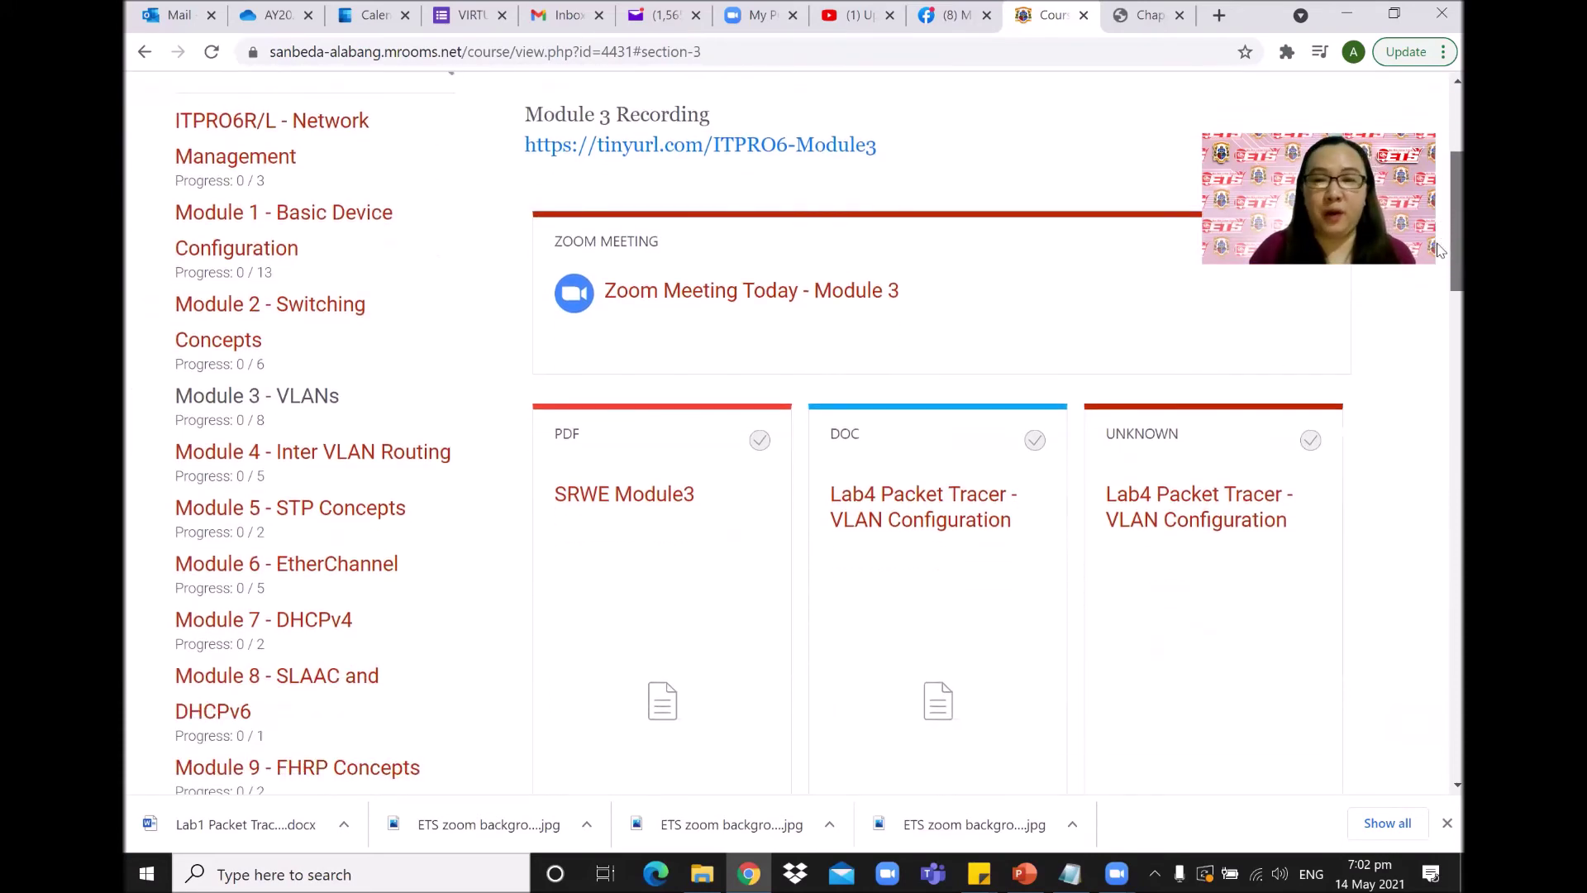
scroll(1438, 295, up, 8)
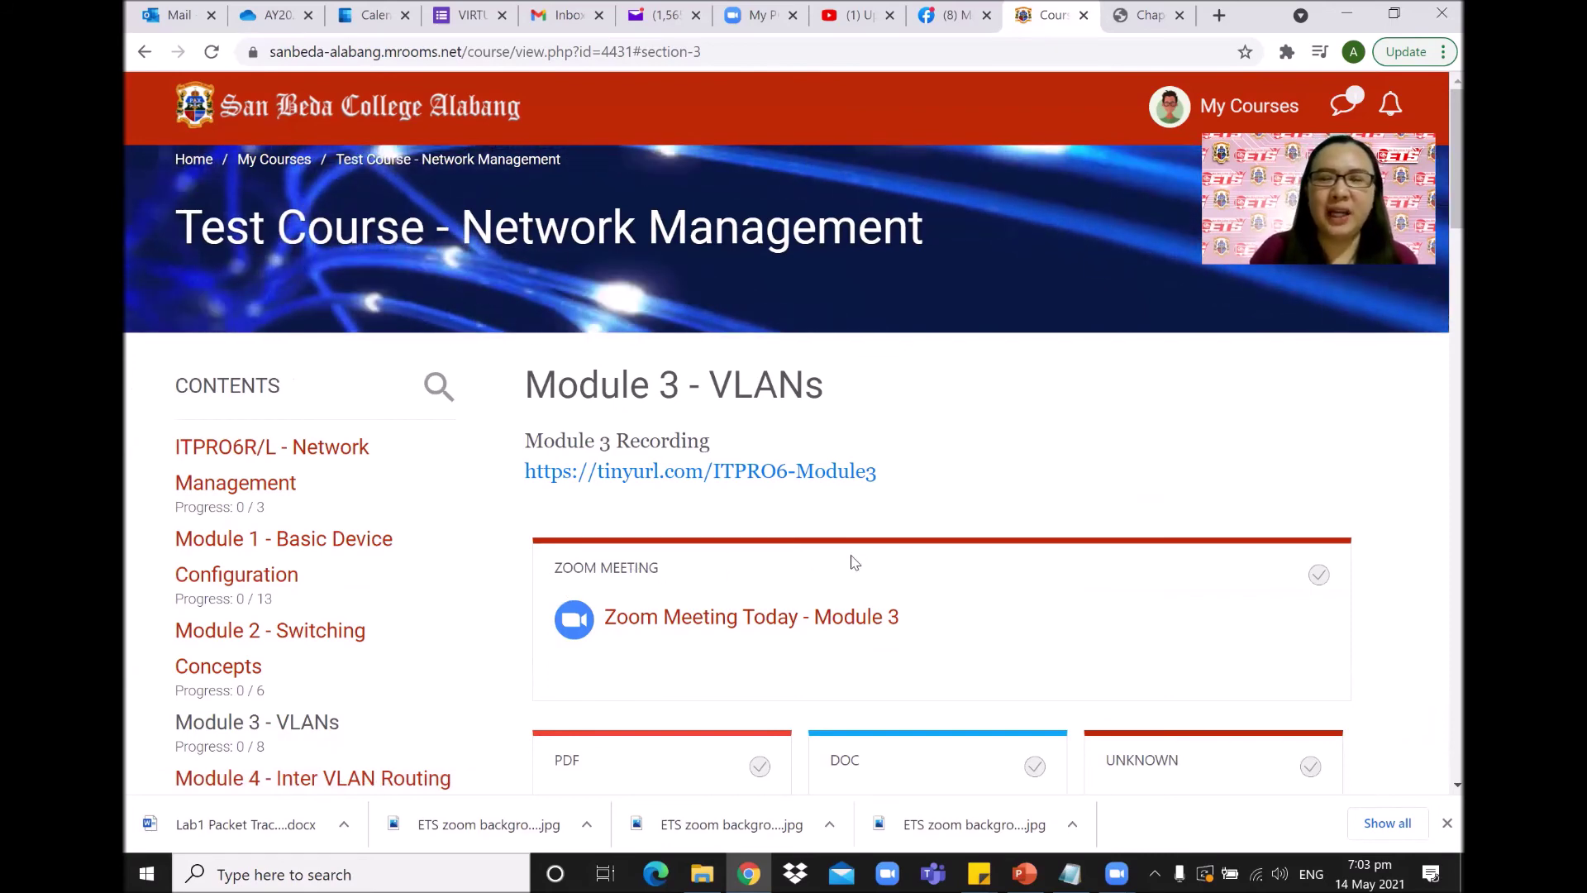
click(339, 552)
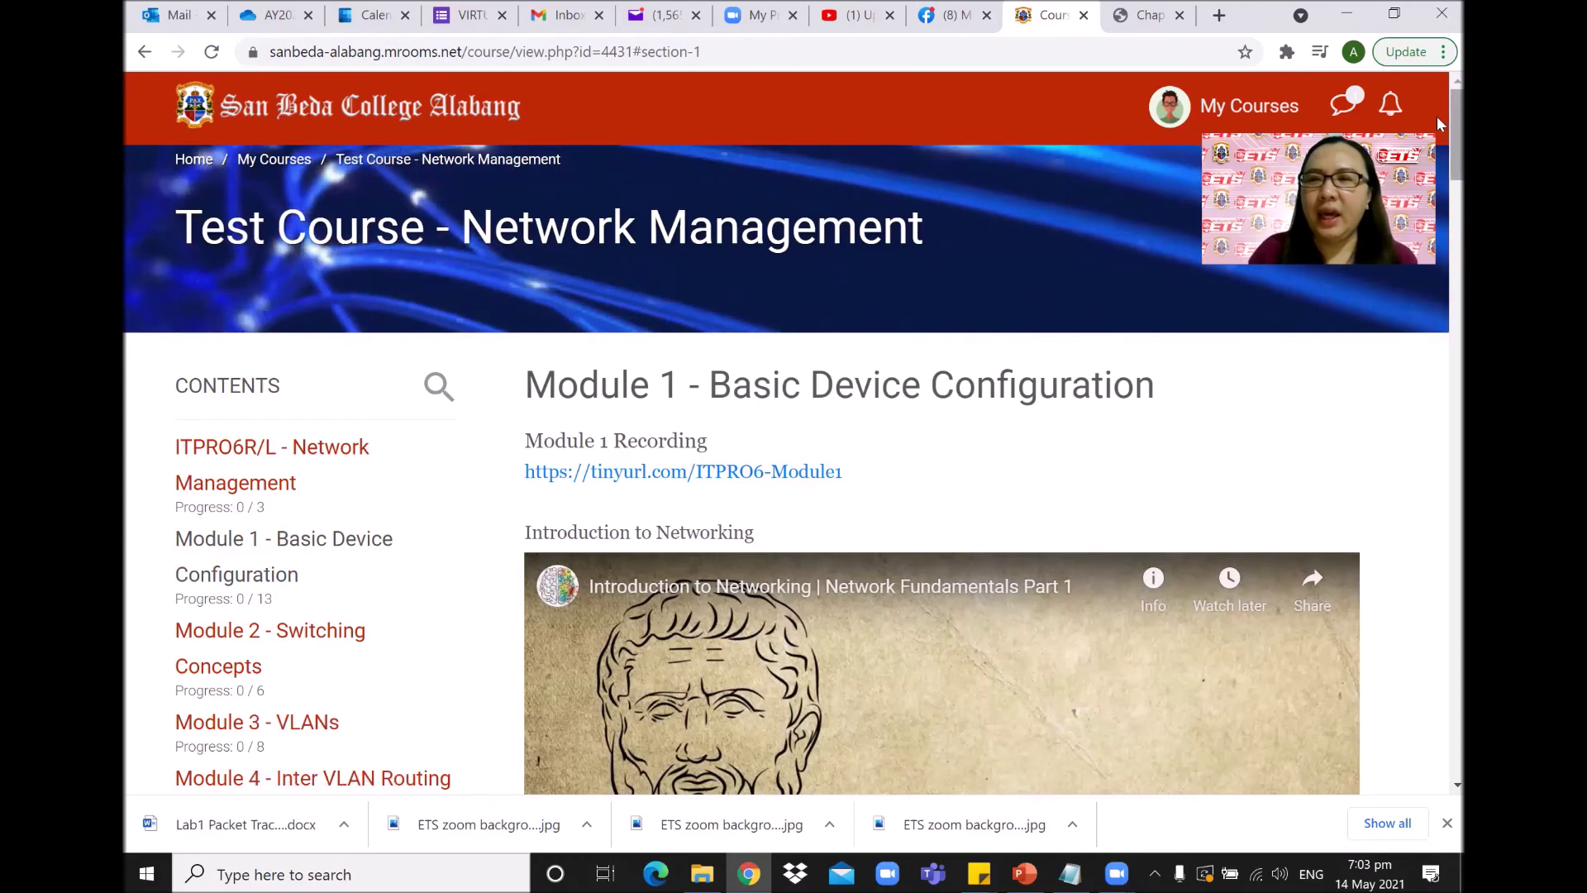
Scroll down the Module 1 section to the Assignment 1 card.
scroll(1437, 211, down, 6)
scroll(1437, 213, down, 7)
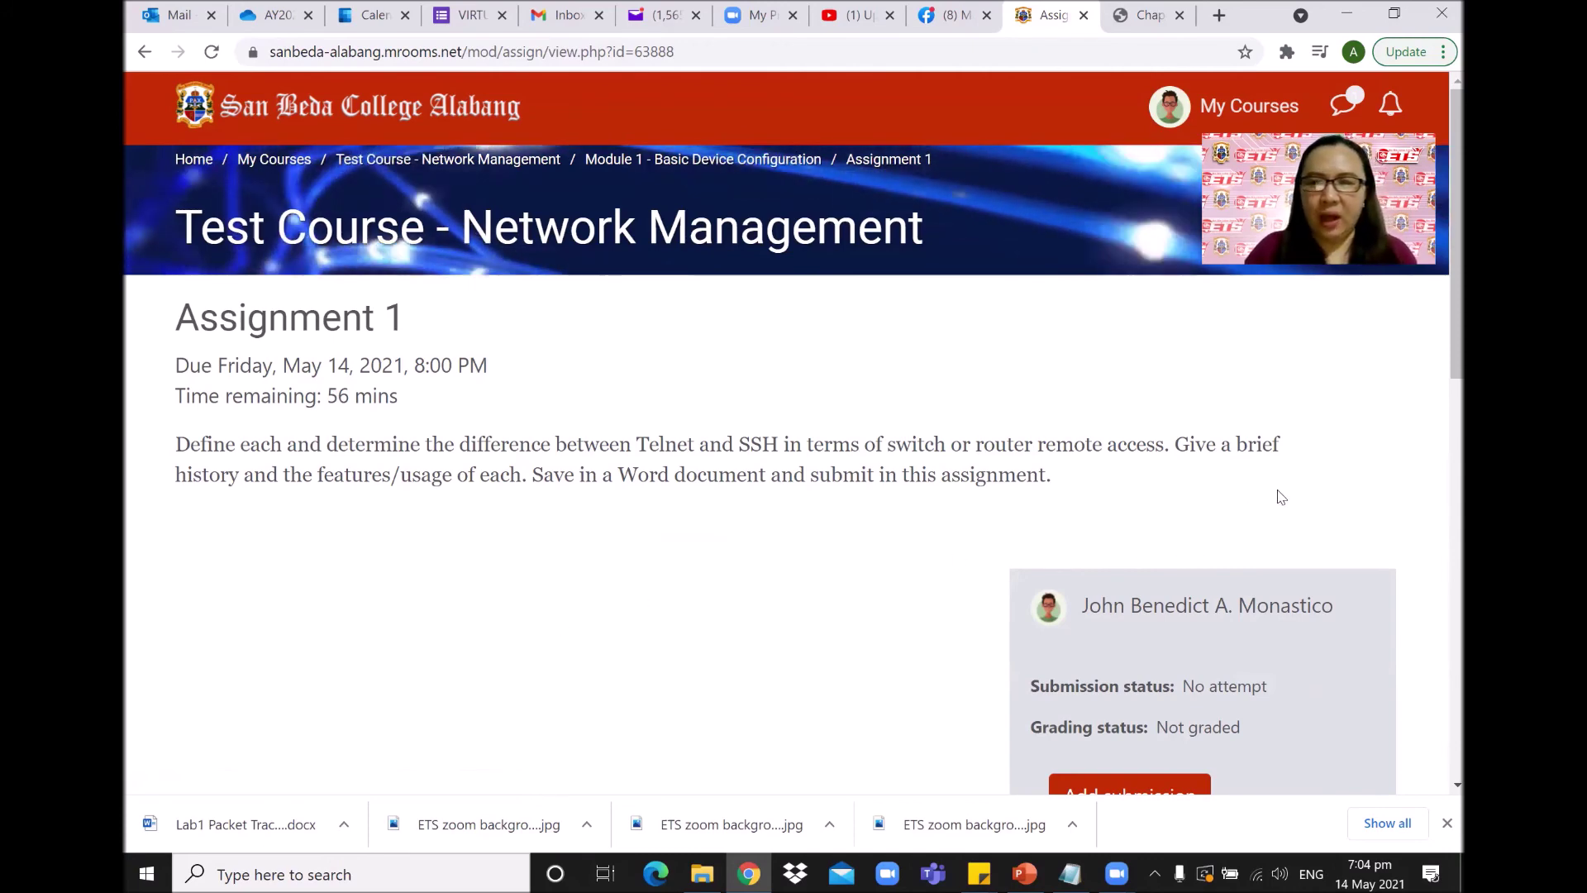
scroll(1095, 684, down, 2)
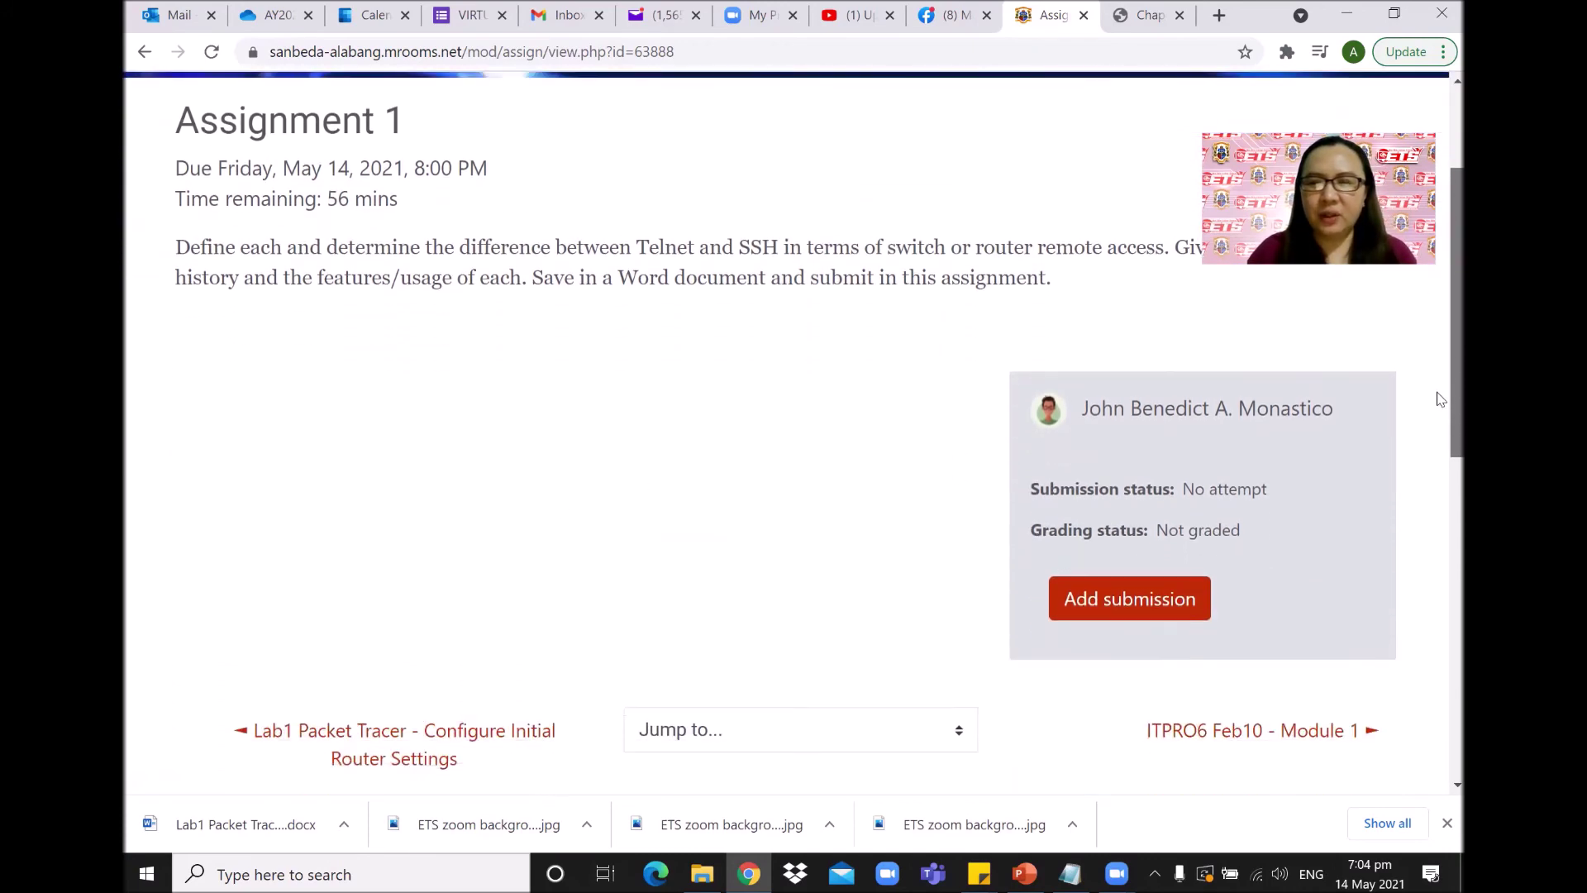
Start an Assignment 1 submission and upload the Assignment 1.docx file through the file picker.
click(1151, 618)
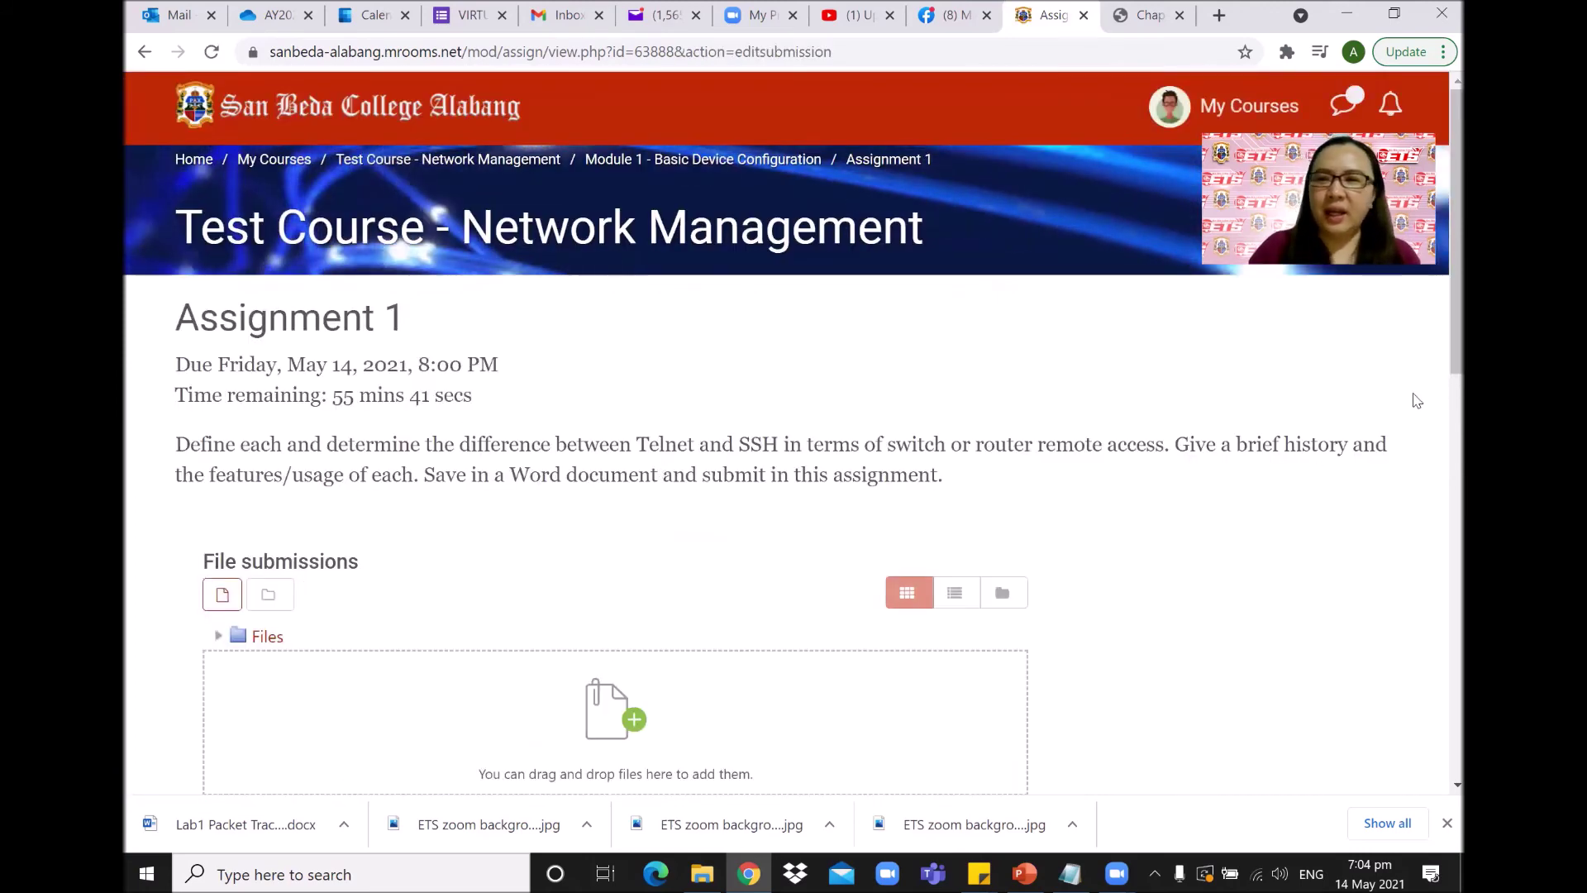
scroll(1439, 336, down, 2)
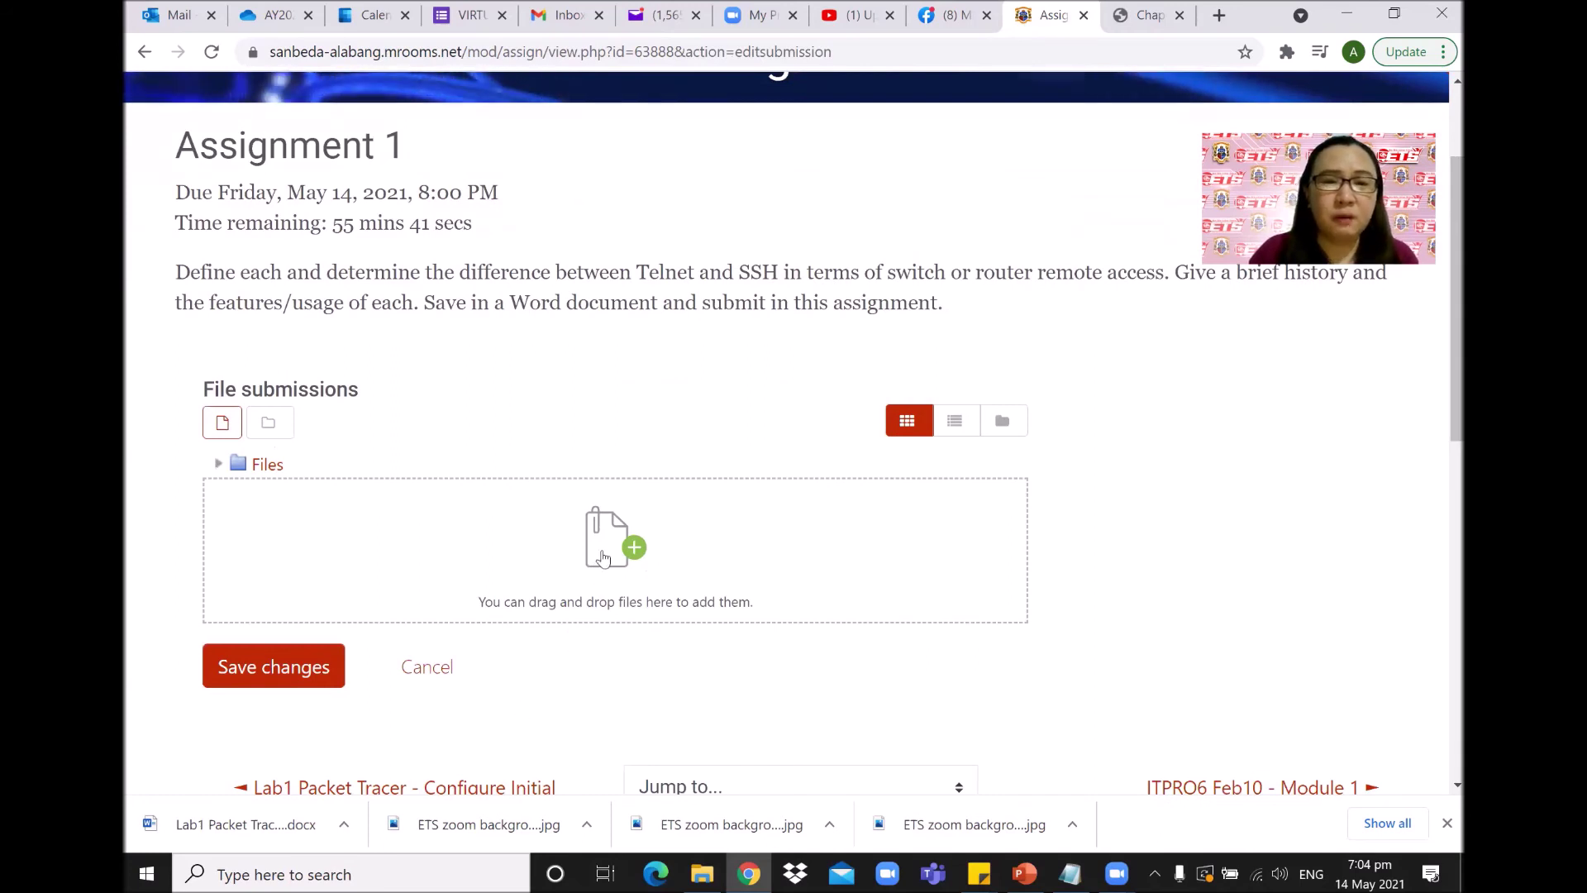
click(644, 553)
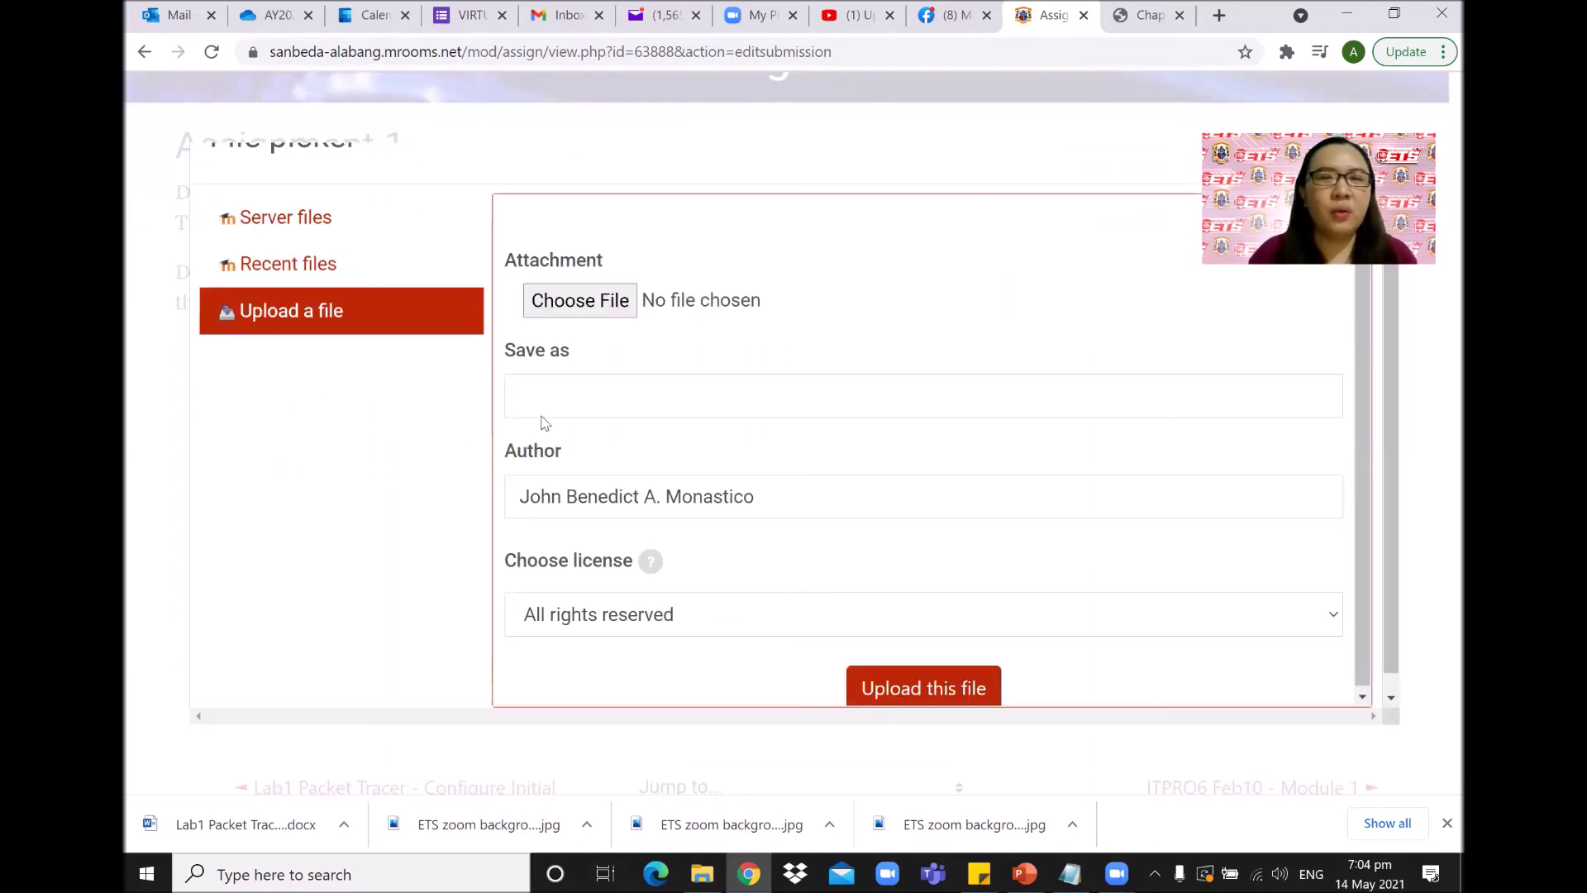
click(601, 303)
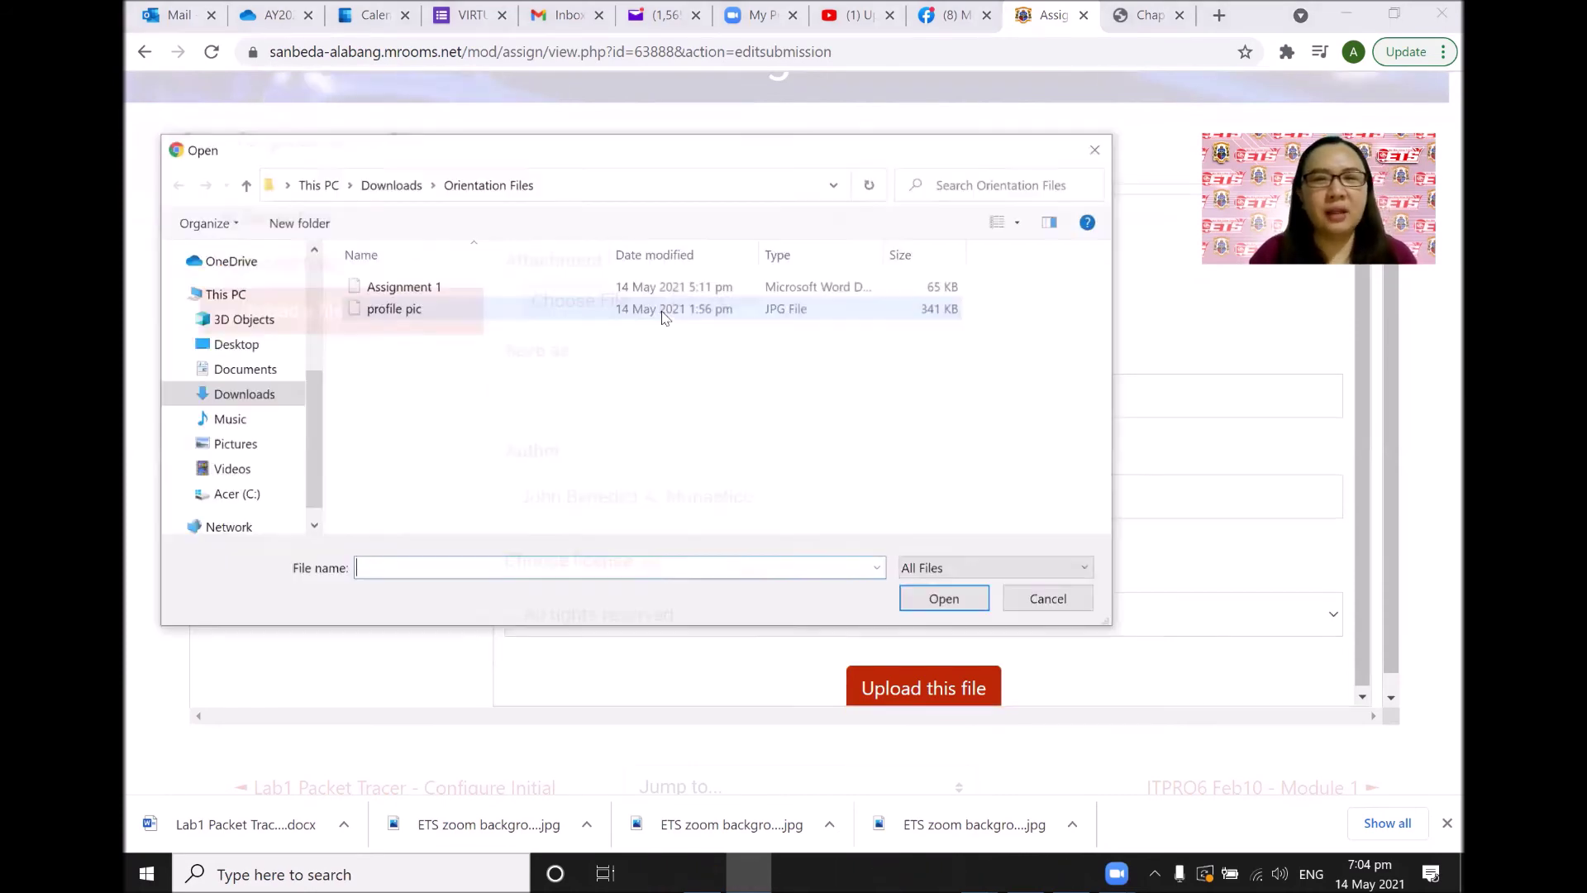
click(395, 287)
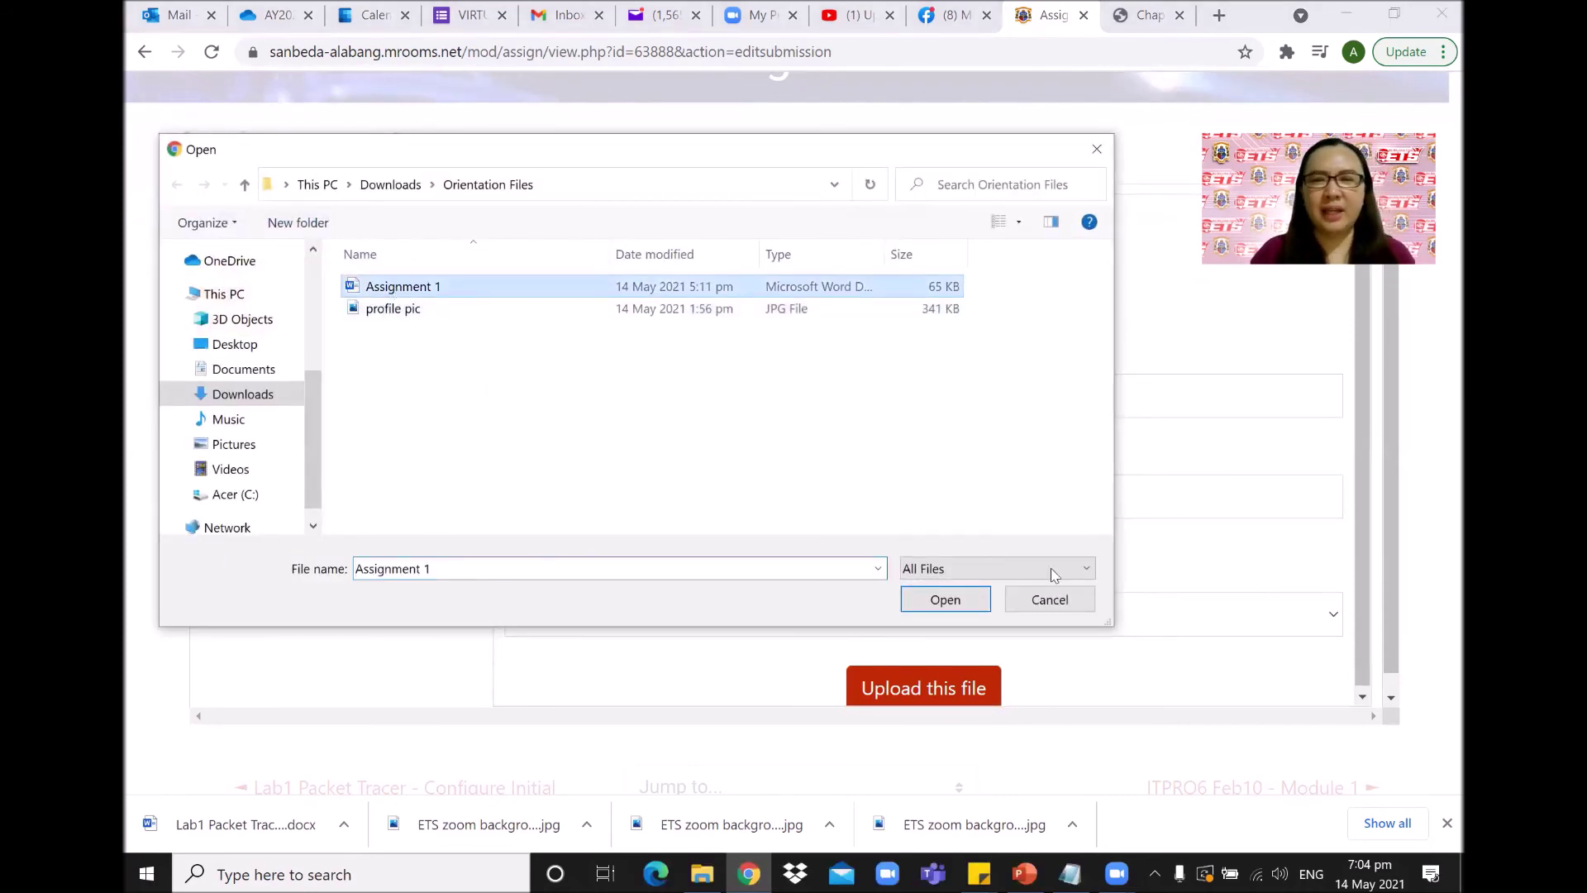
click(942, 598)
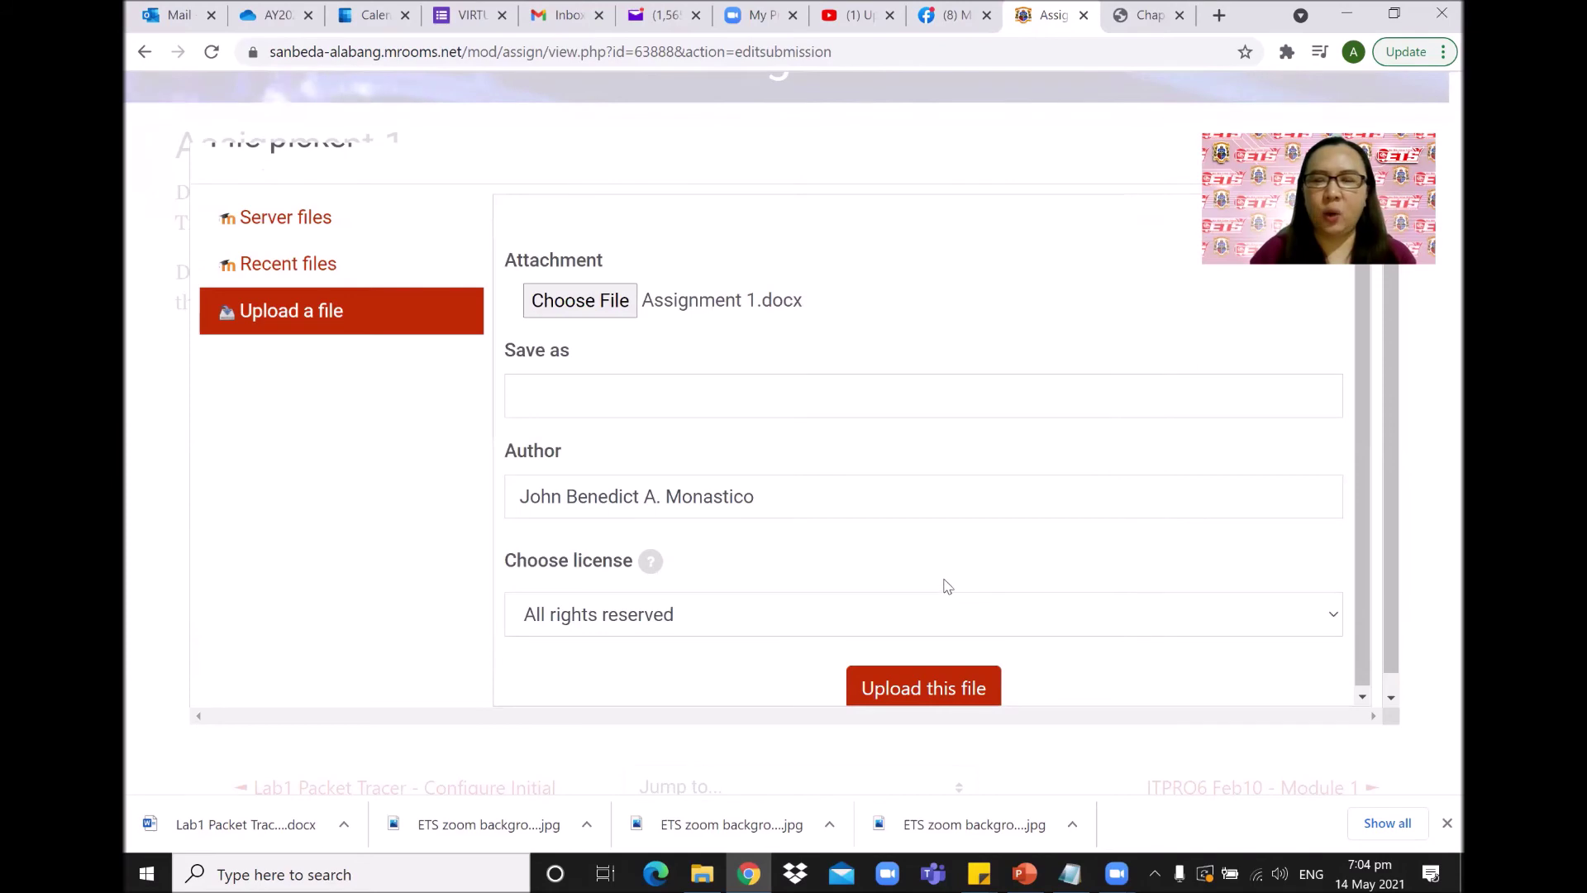
click(923, 683)
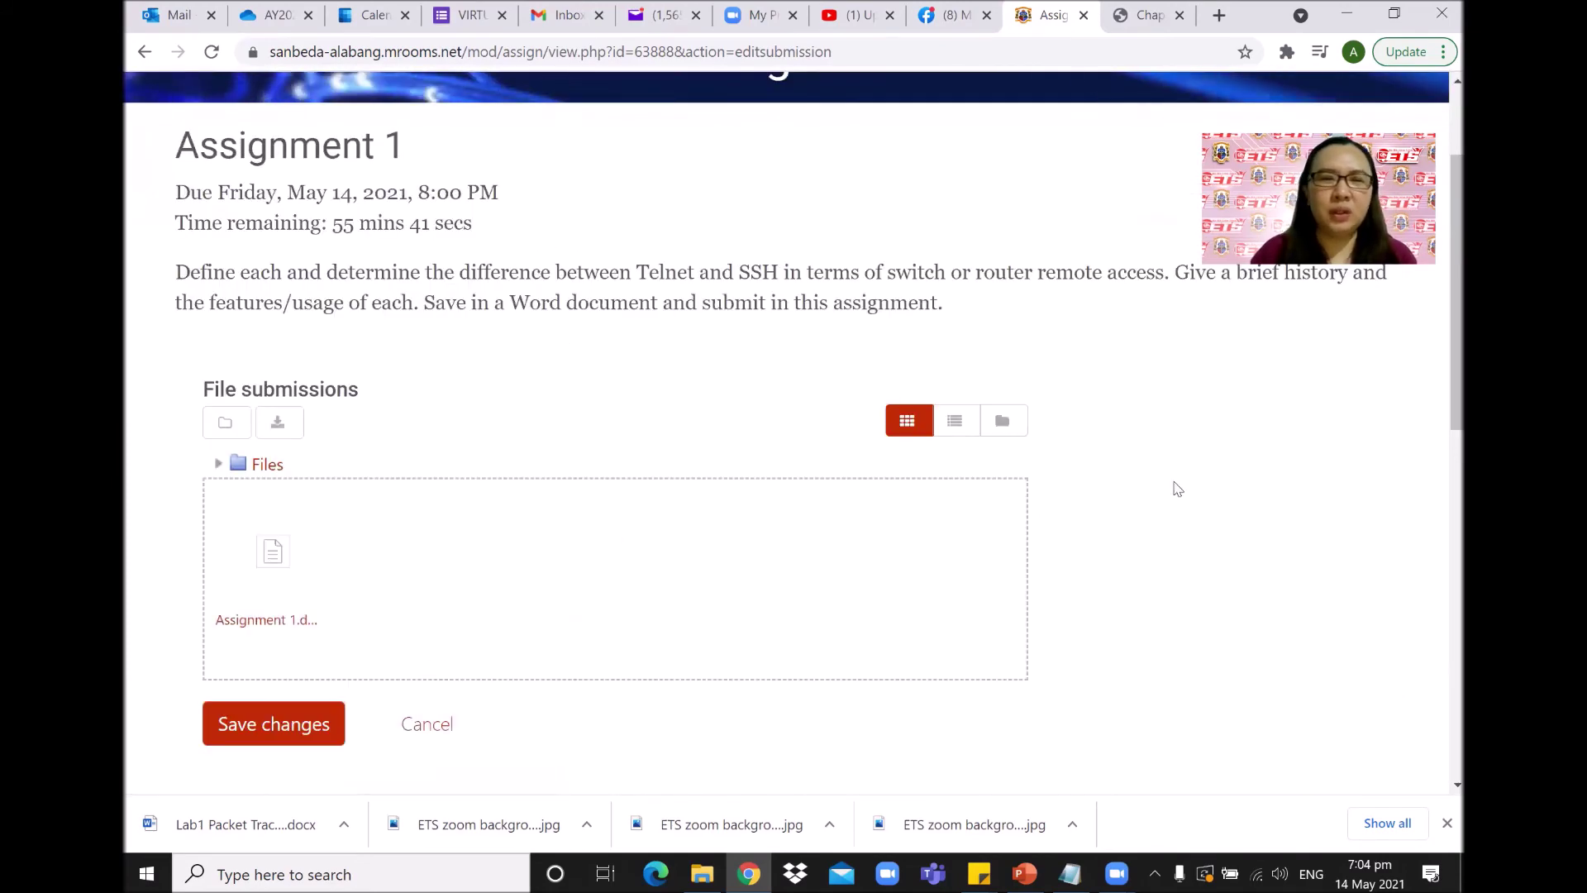
Save the submission and confirm its status reads Submitted for grading.
click(231, 723)
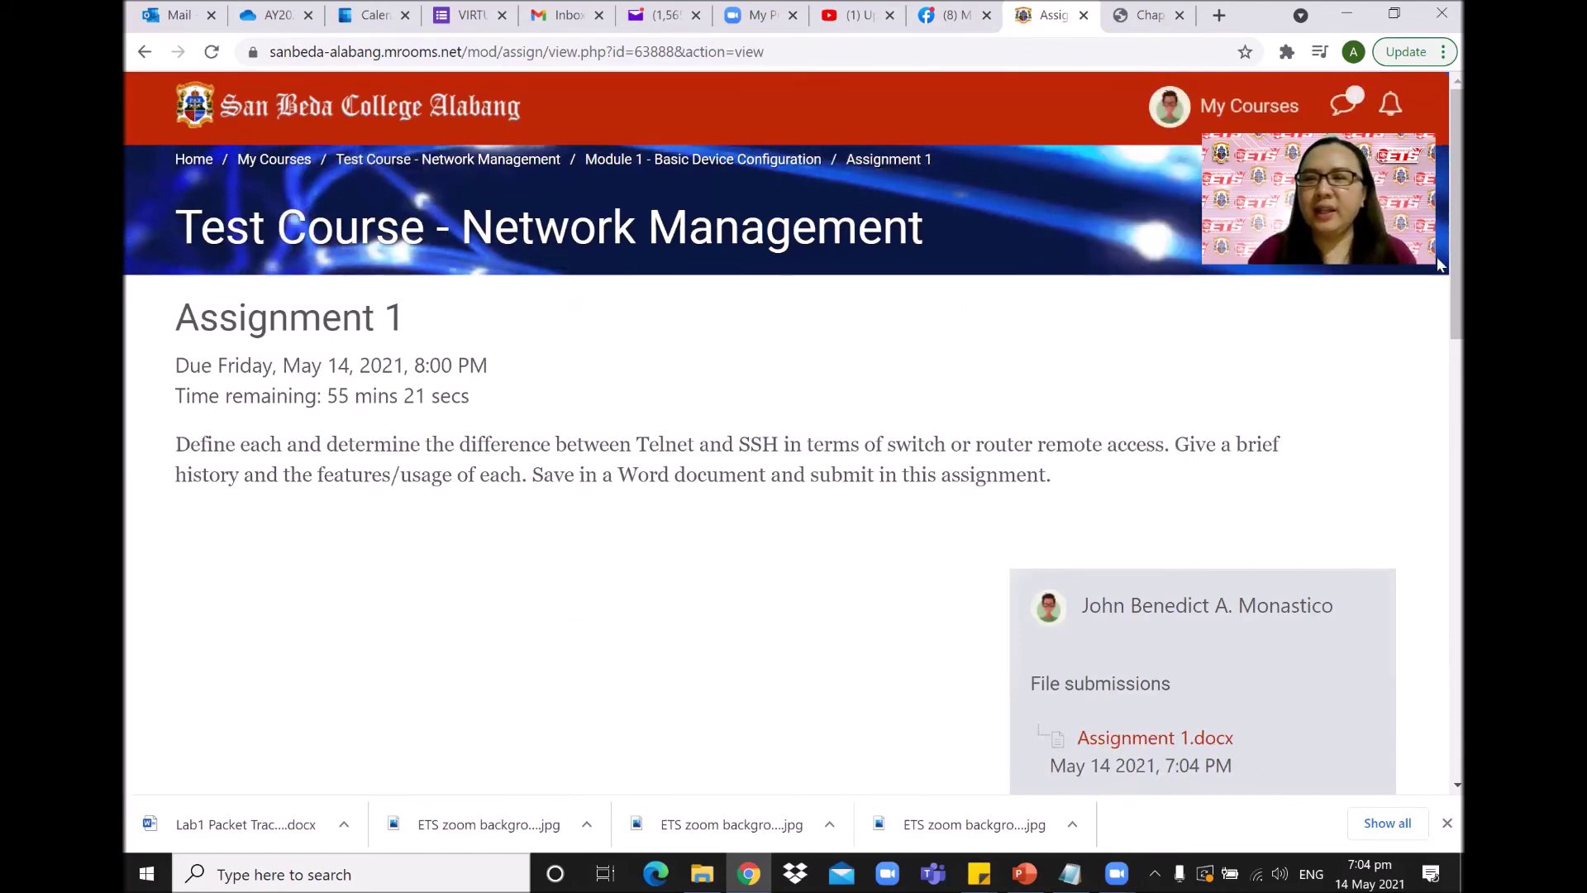
scroll(1439, 322, down, 3)
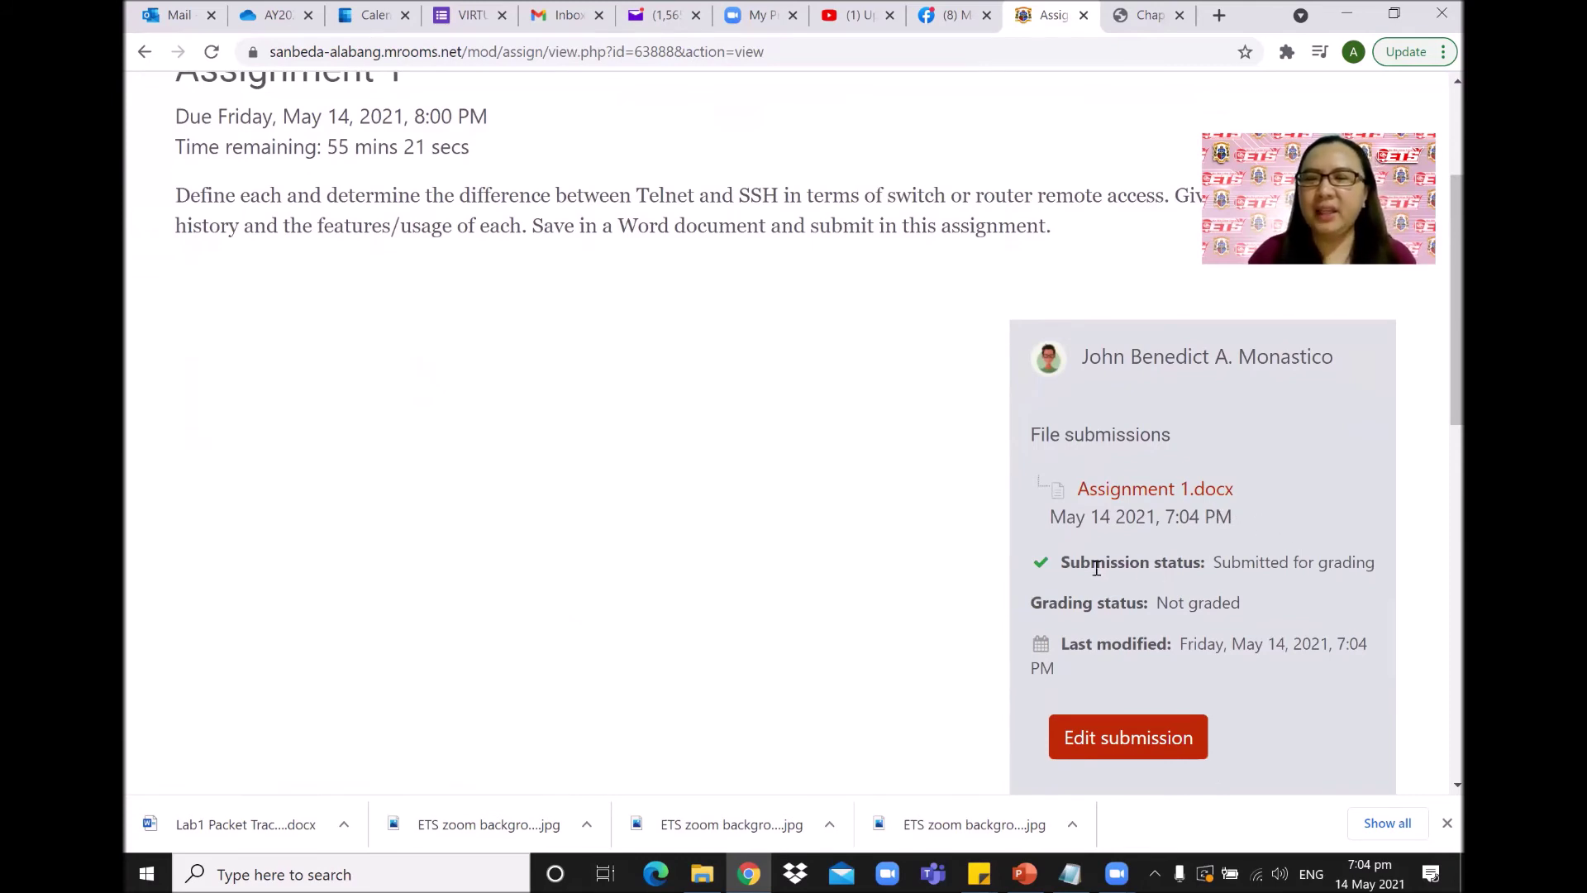
scroll(1116, 620, down, 4)
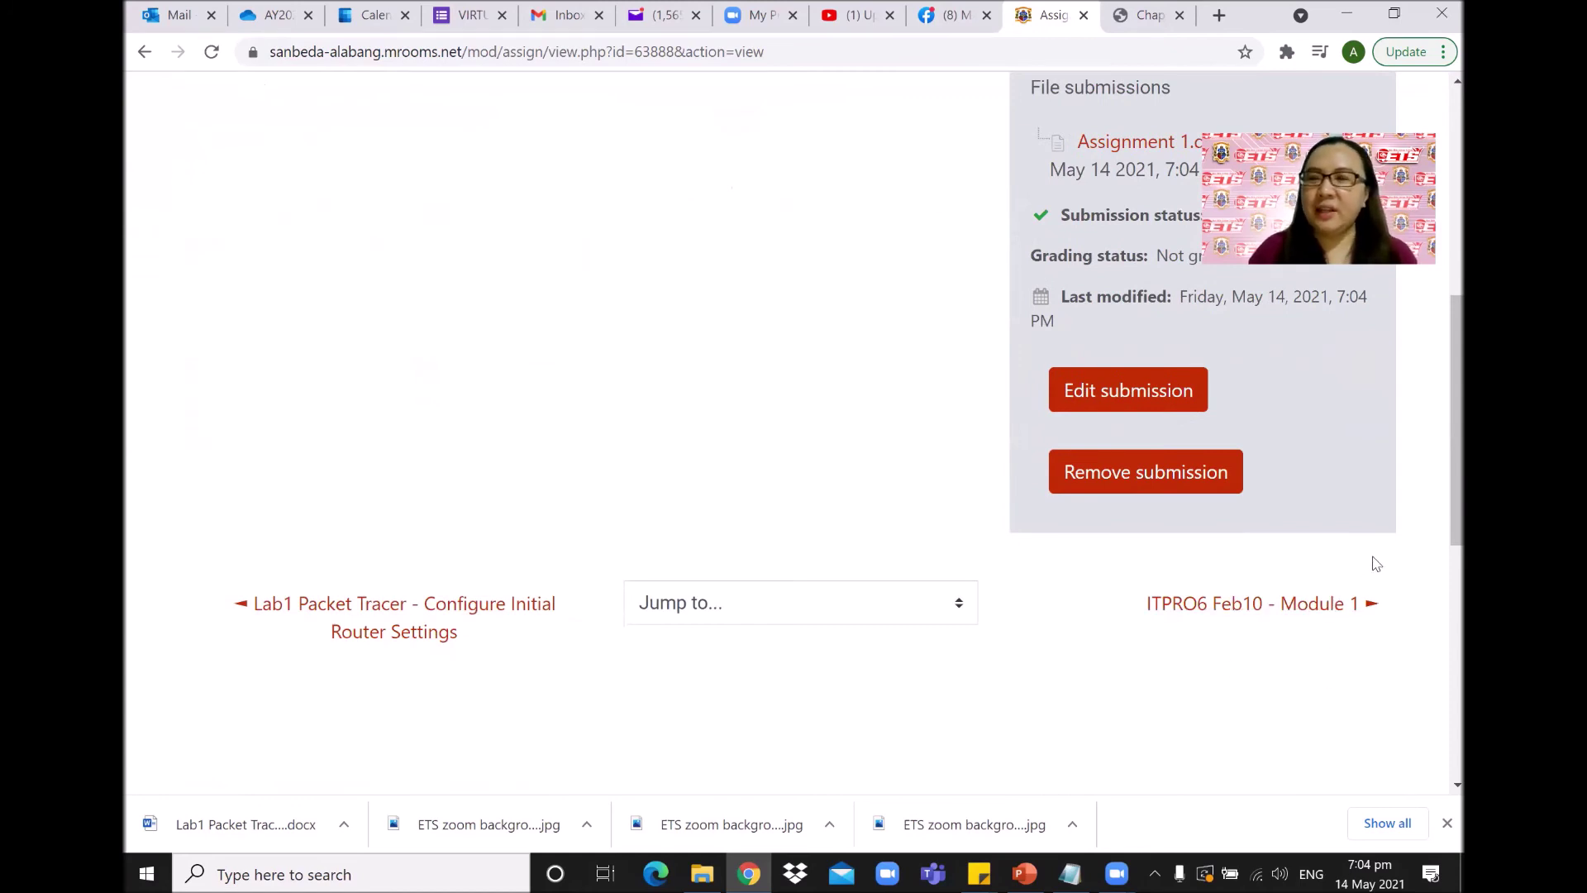
scroll(1437, 463, up, 3)
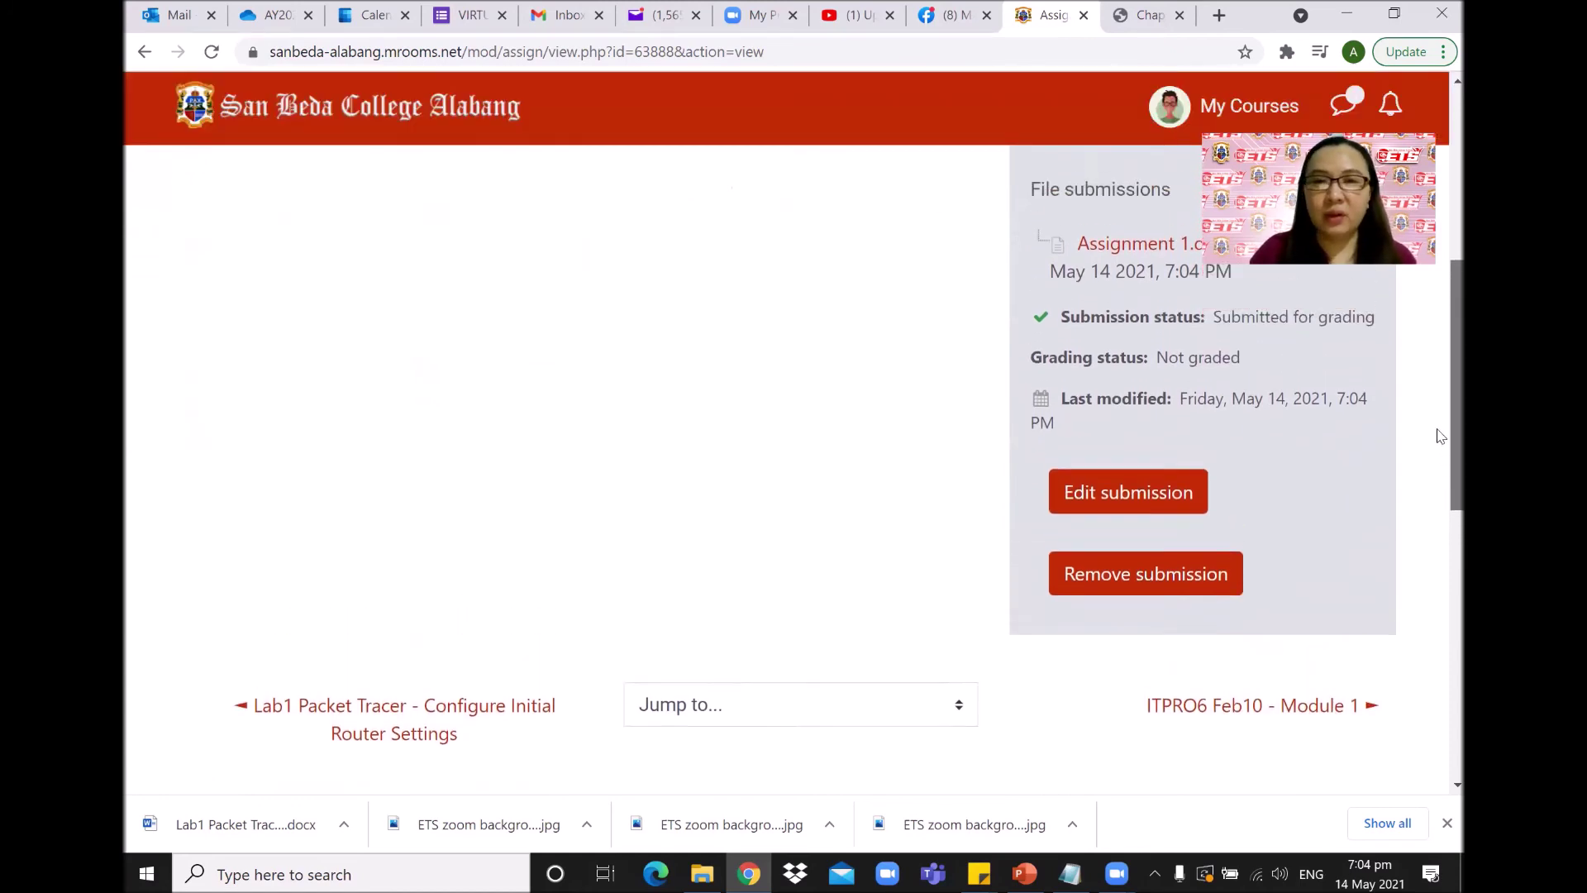
scroll(1437, 424, down, 1)
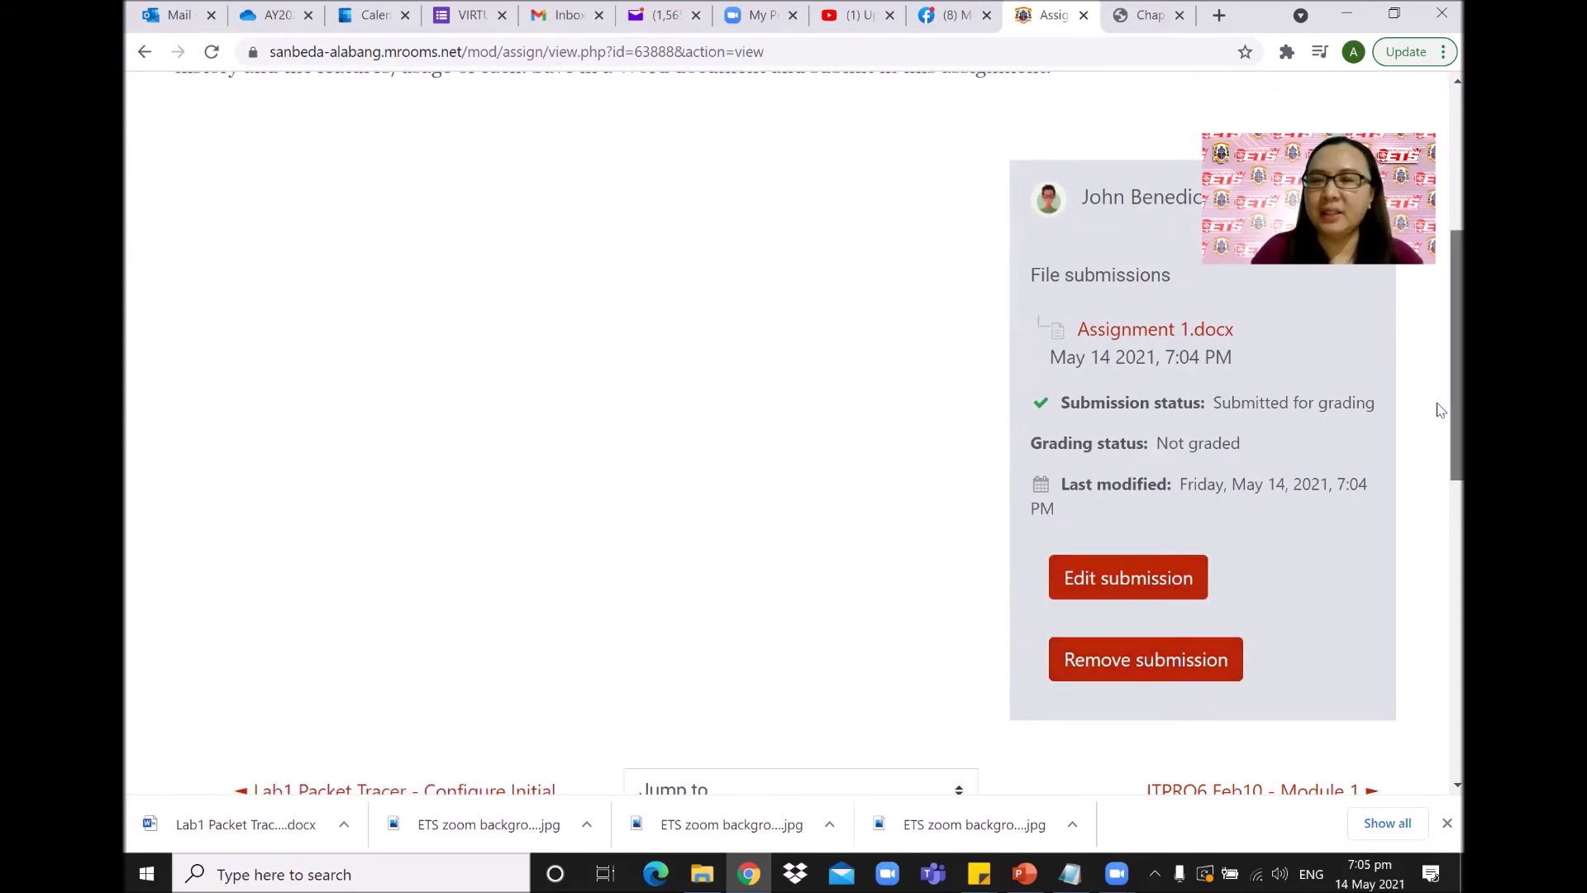
scroll(1436, 413, up, 3)
scroll(1440, 347, up, 3)
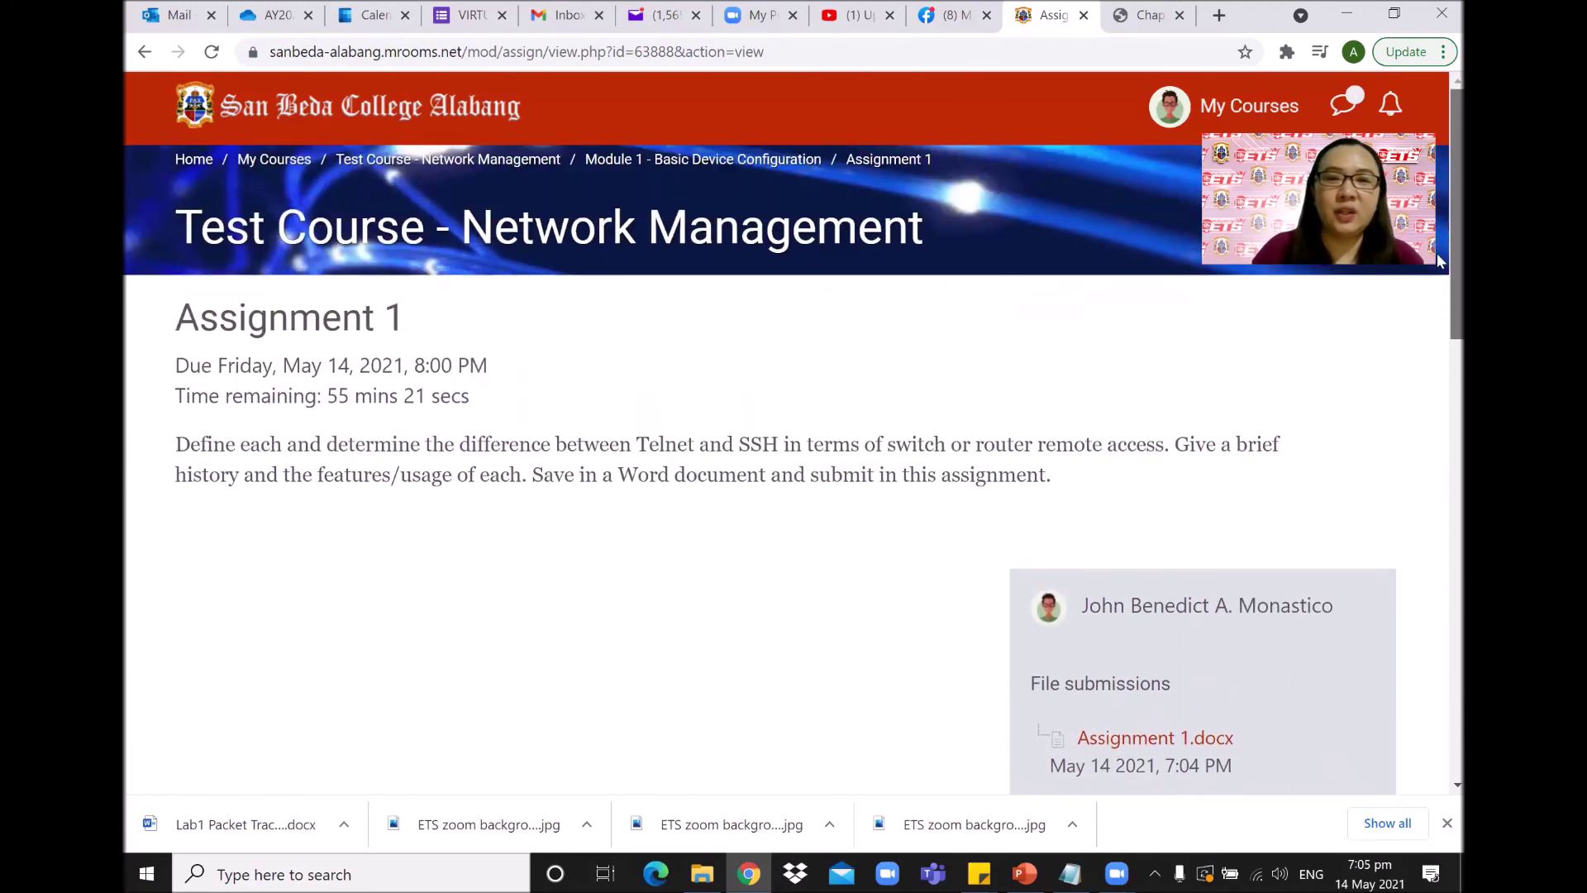
Go back to Module 1 - Basic Device Configuration and check that Assignment 1 shows Submitted May 14, 2021.
click(655, 159)
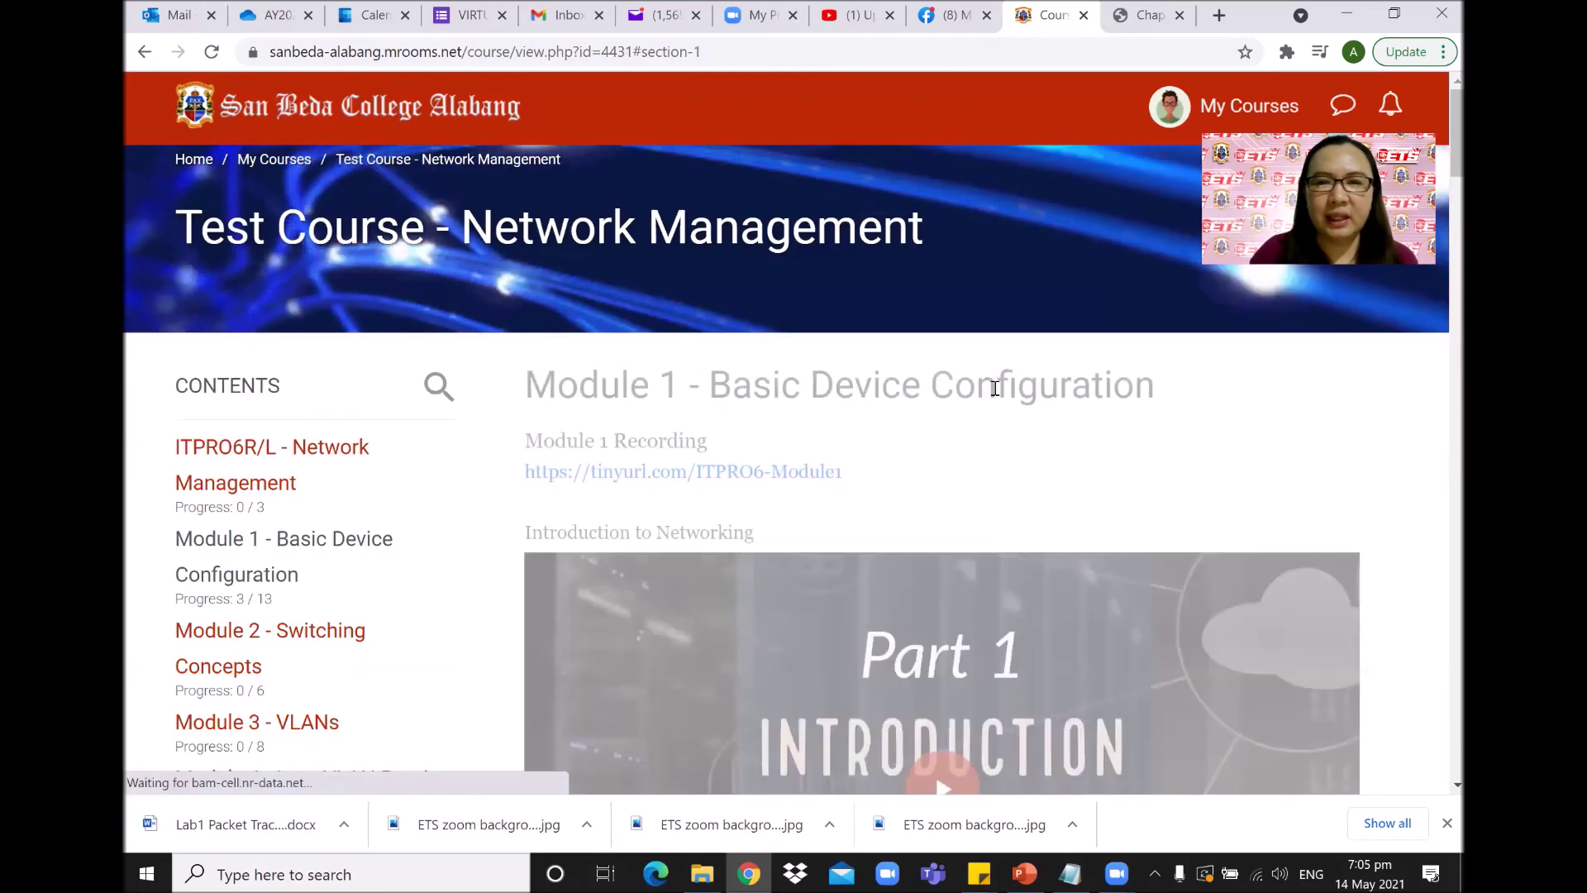
scroll(1074, 413, down, 8)
scroll(1161, 438, down, 8)
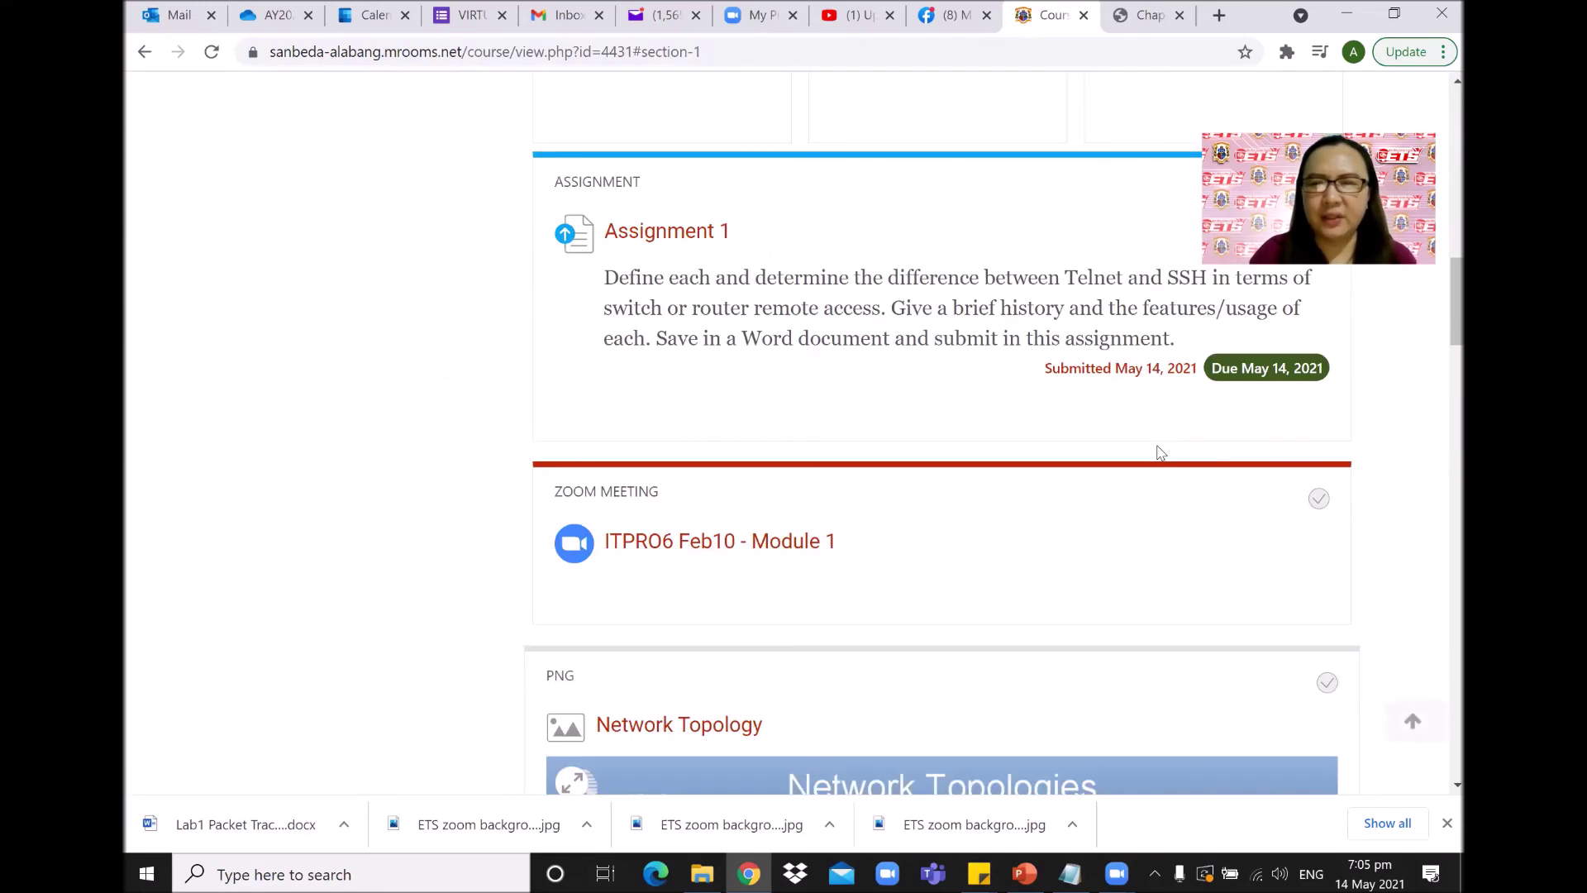
scroll(1405, 347, up, 2)
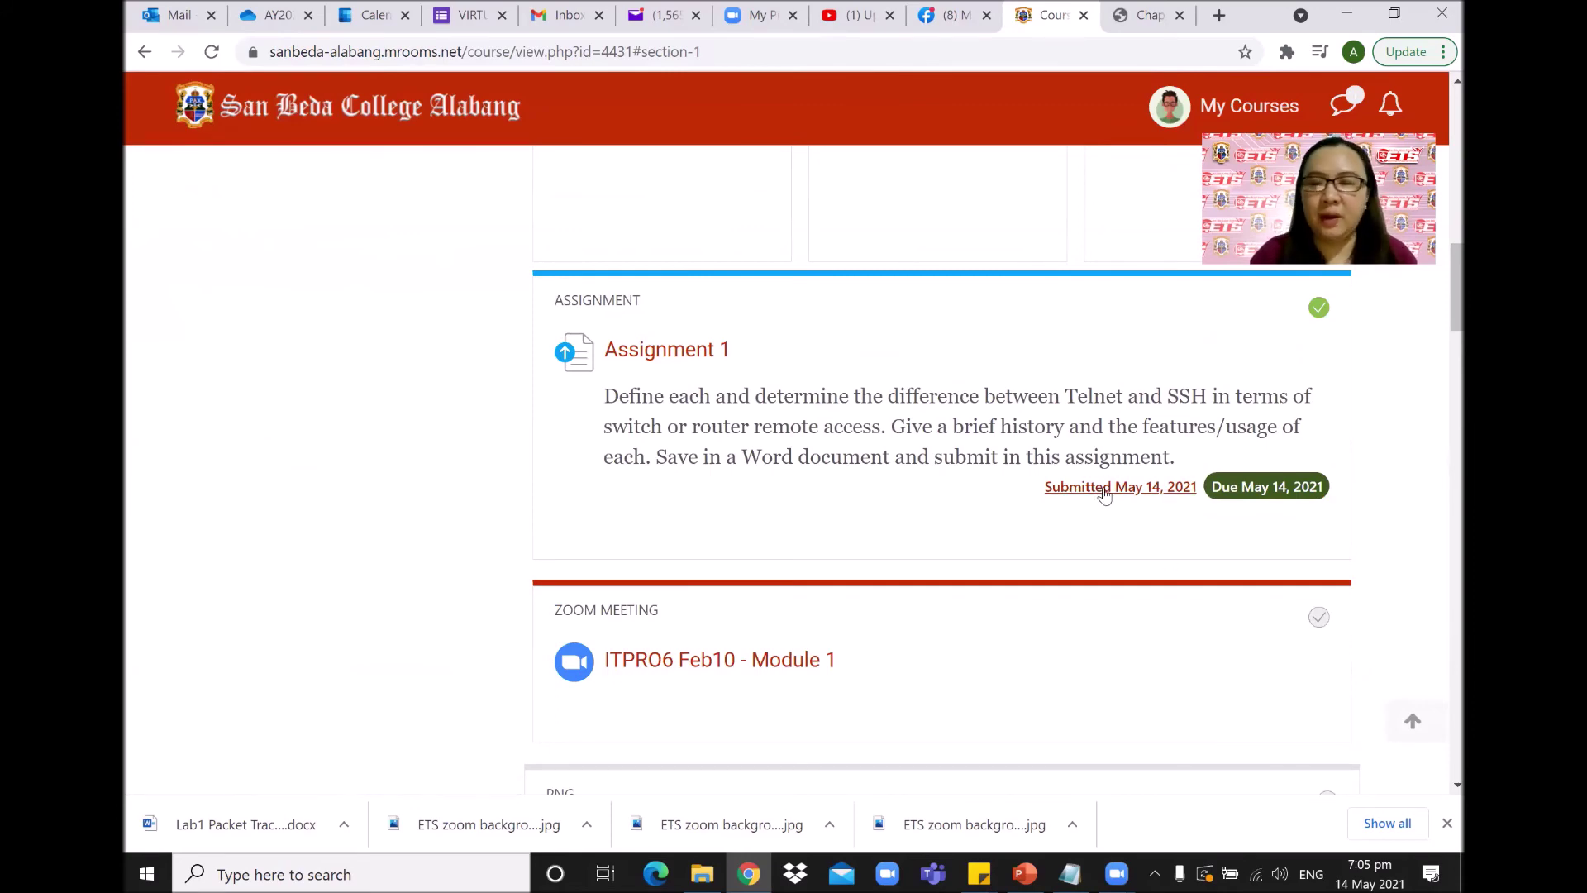
key(Home)
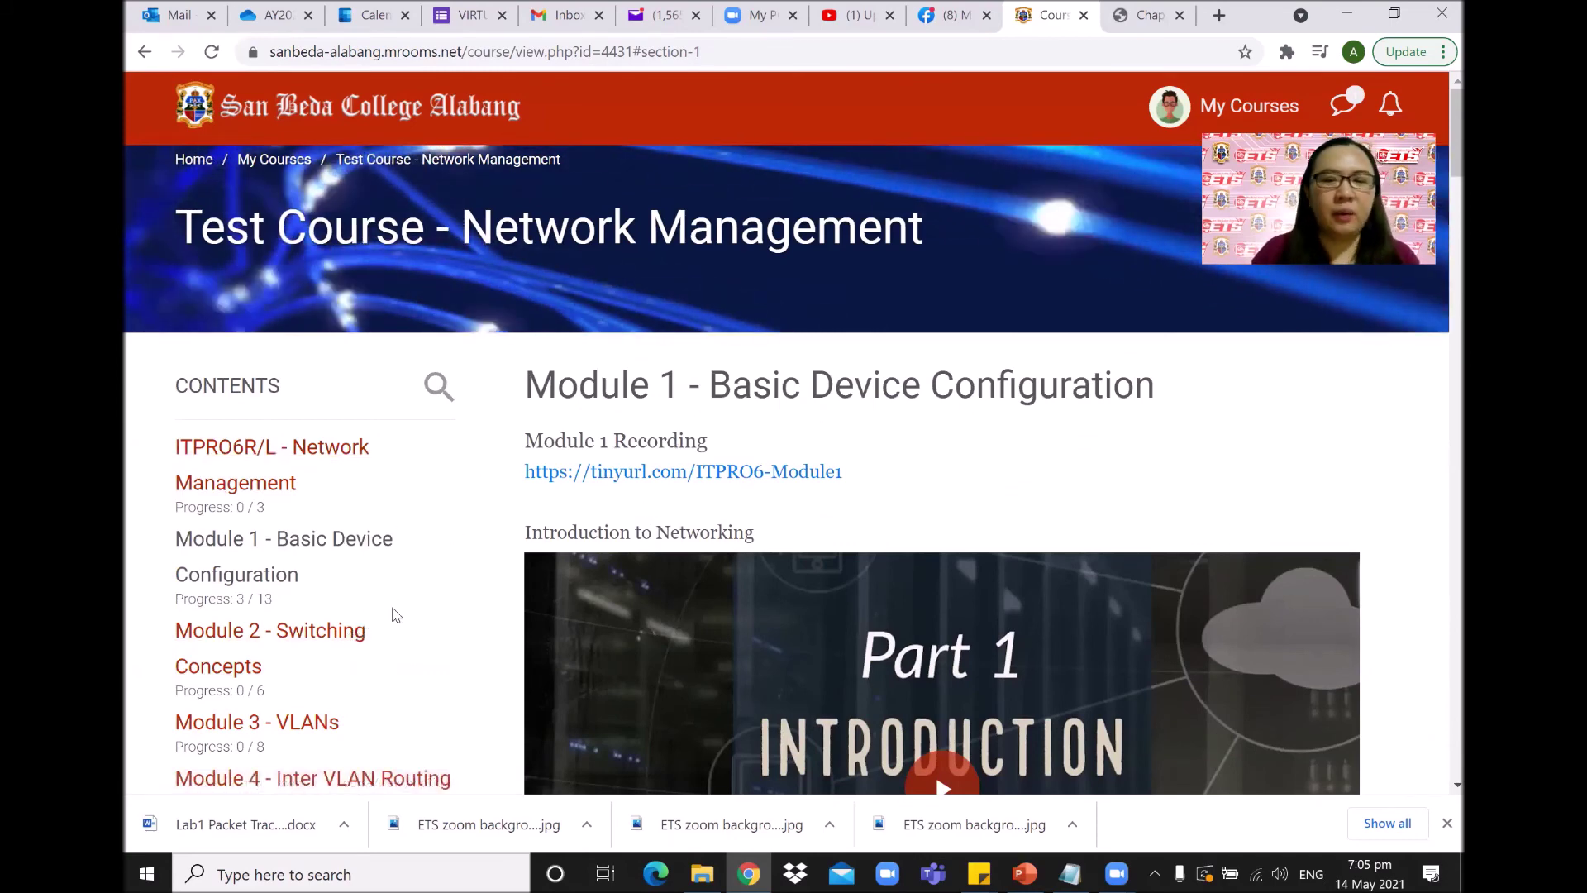
Go to the Module 2 - Switching Concepts section and scroll down to the Quiz No. 1 card.
click(315, 640)
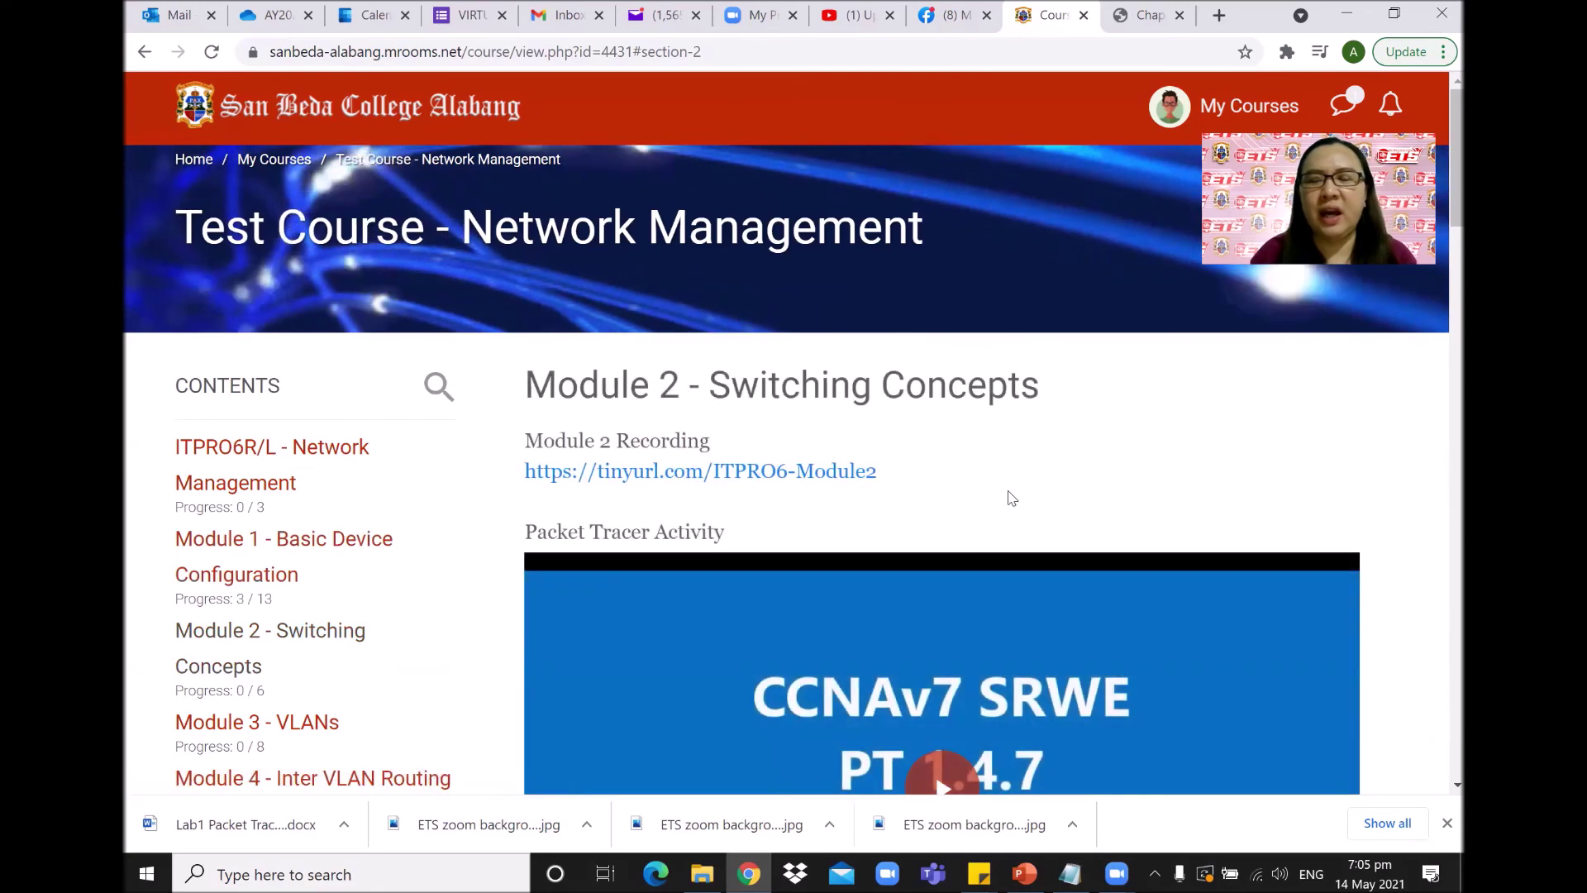
scroll(1016, 499, down, 4)
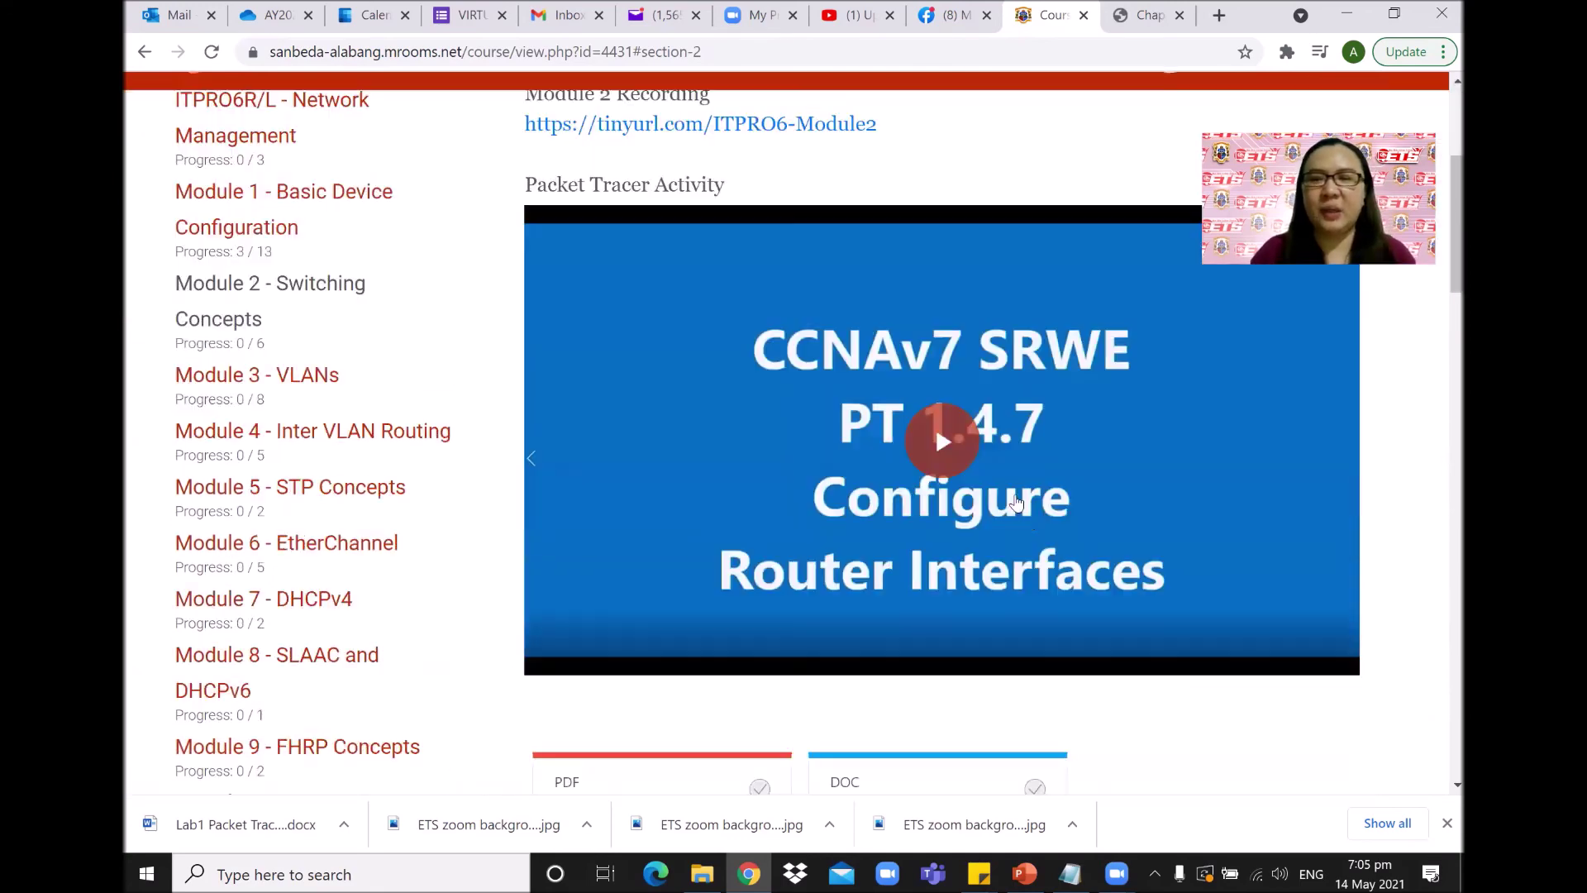
scroll(1092, 544, down, 4)
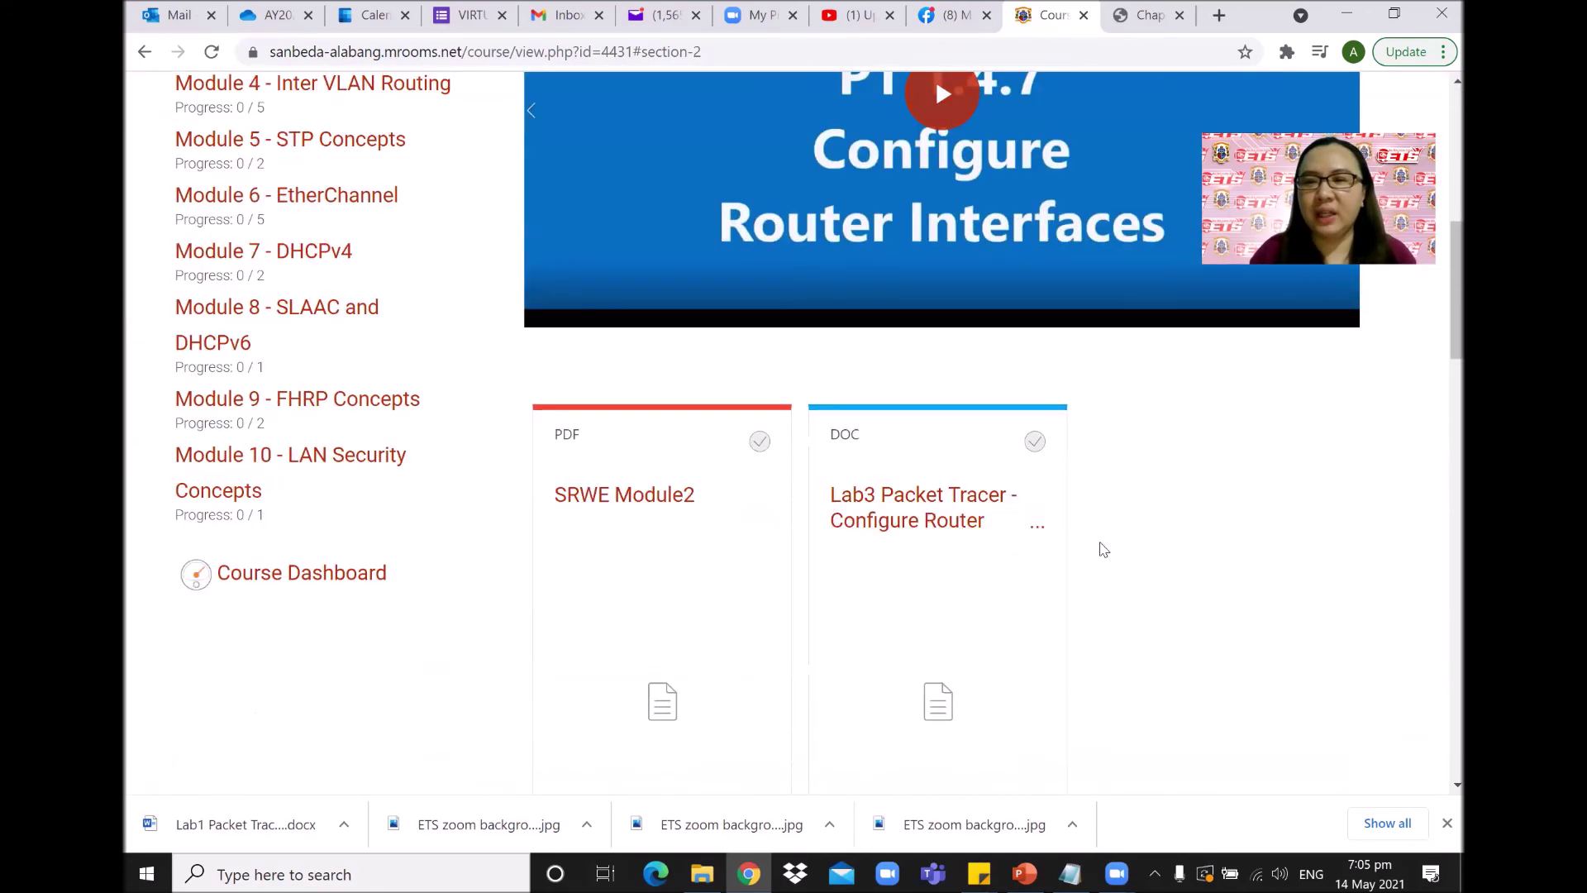
scroll(1441, 308, down, 5)
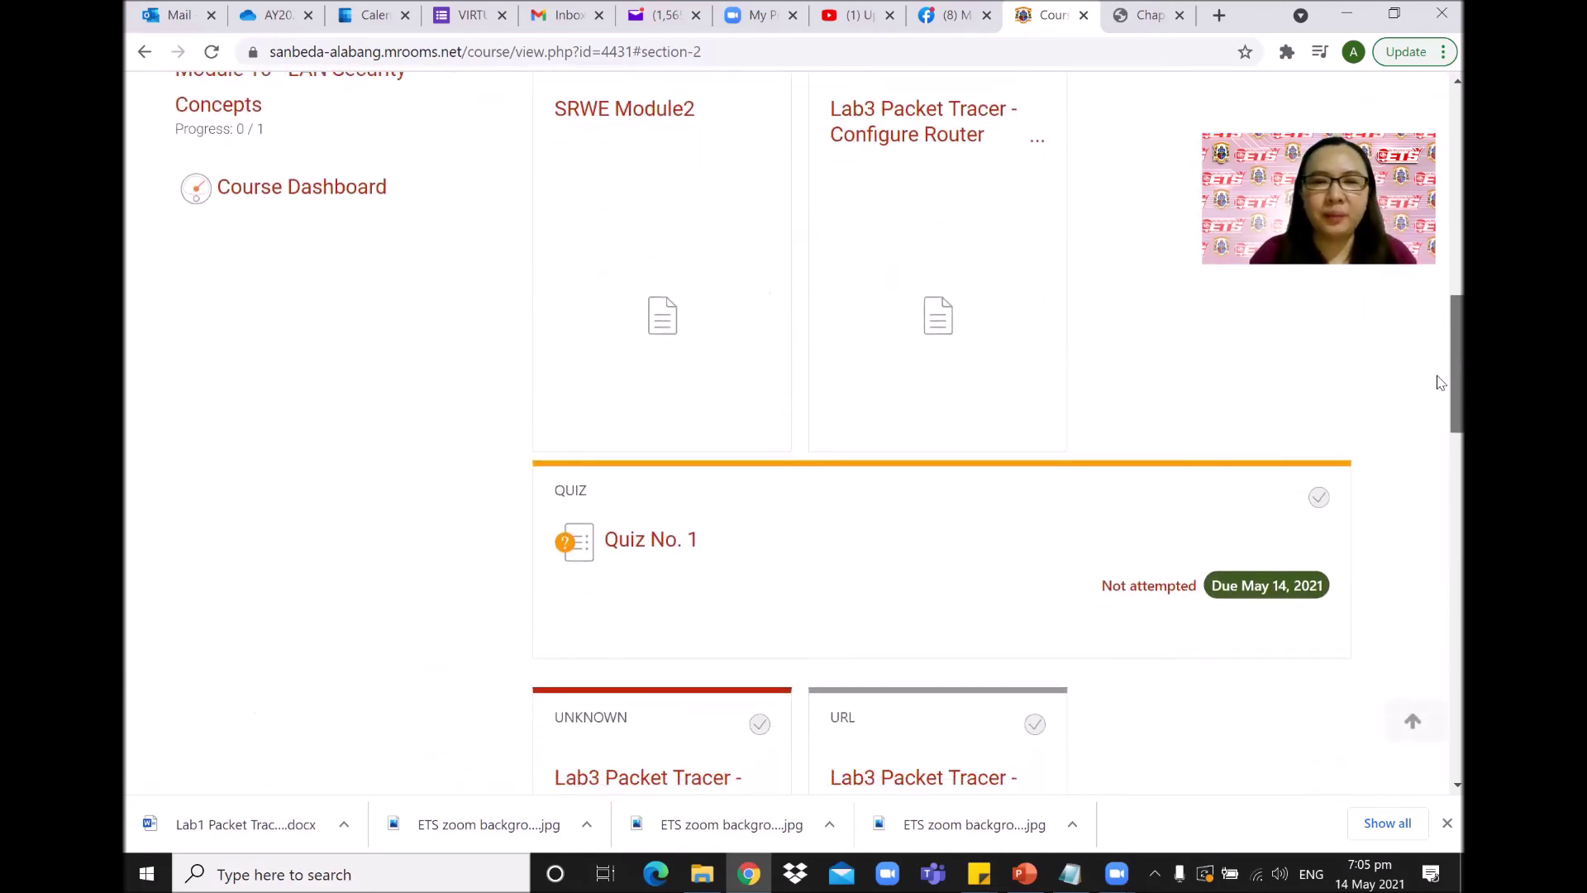
scroll(1440, 384, down, 1)
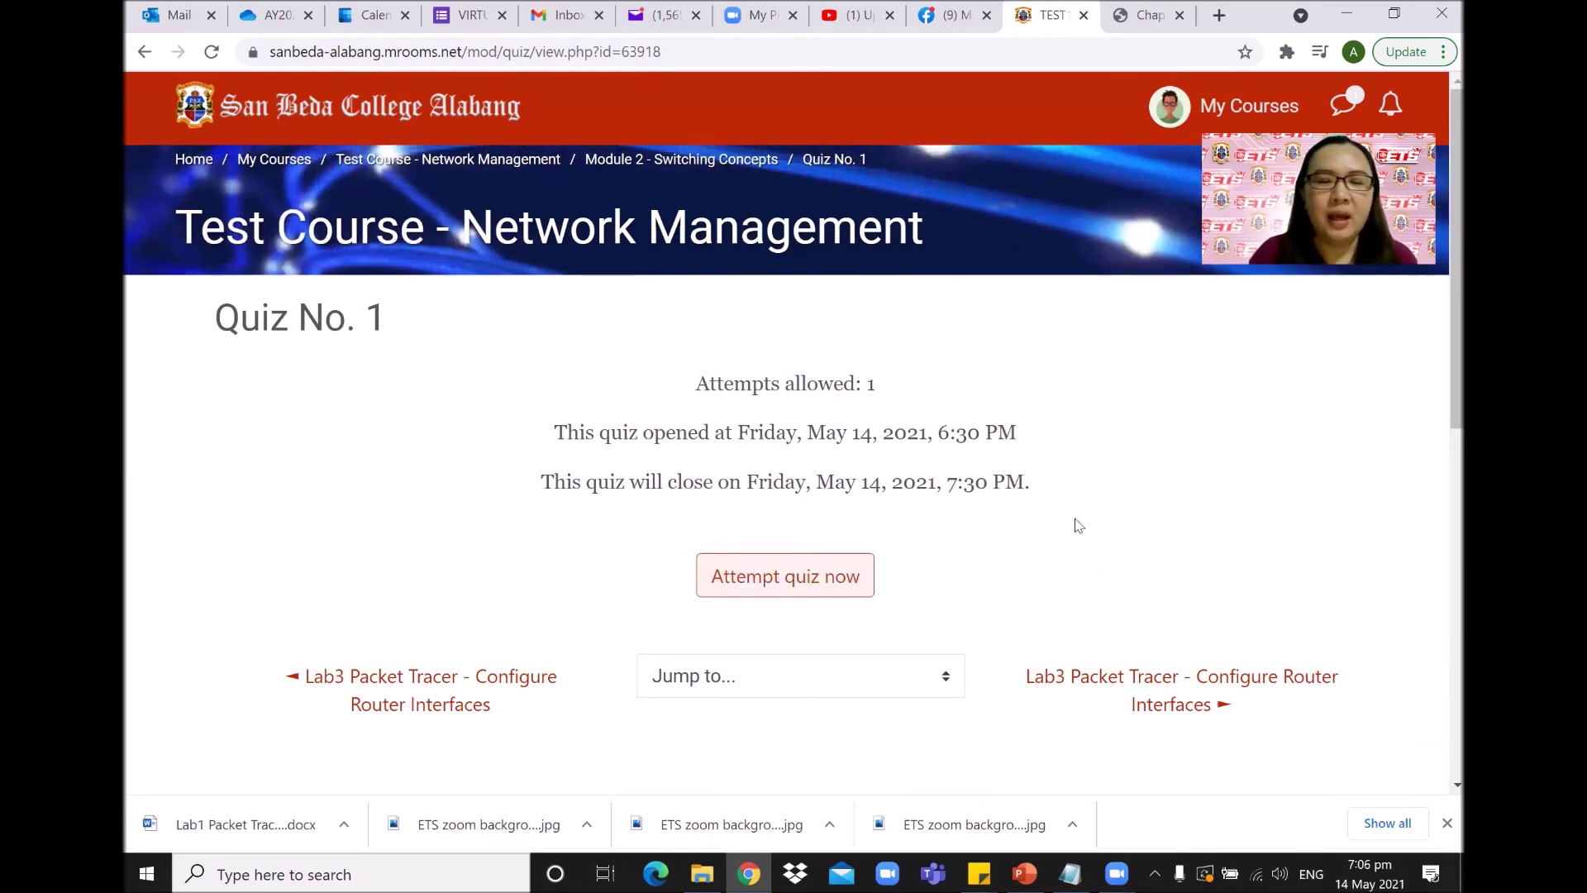
Start a Quiz No. 1 attempt and answer Question 1 with option b.
click(834, 584)
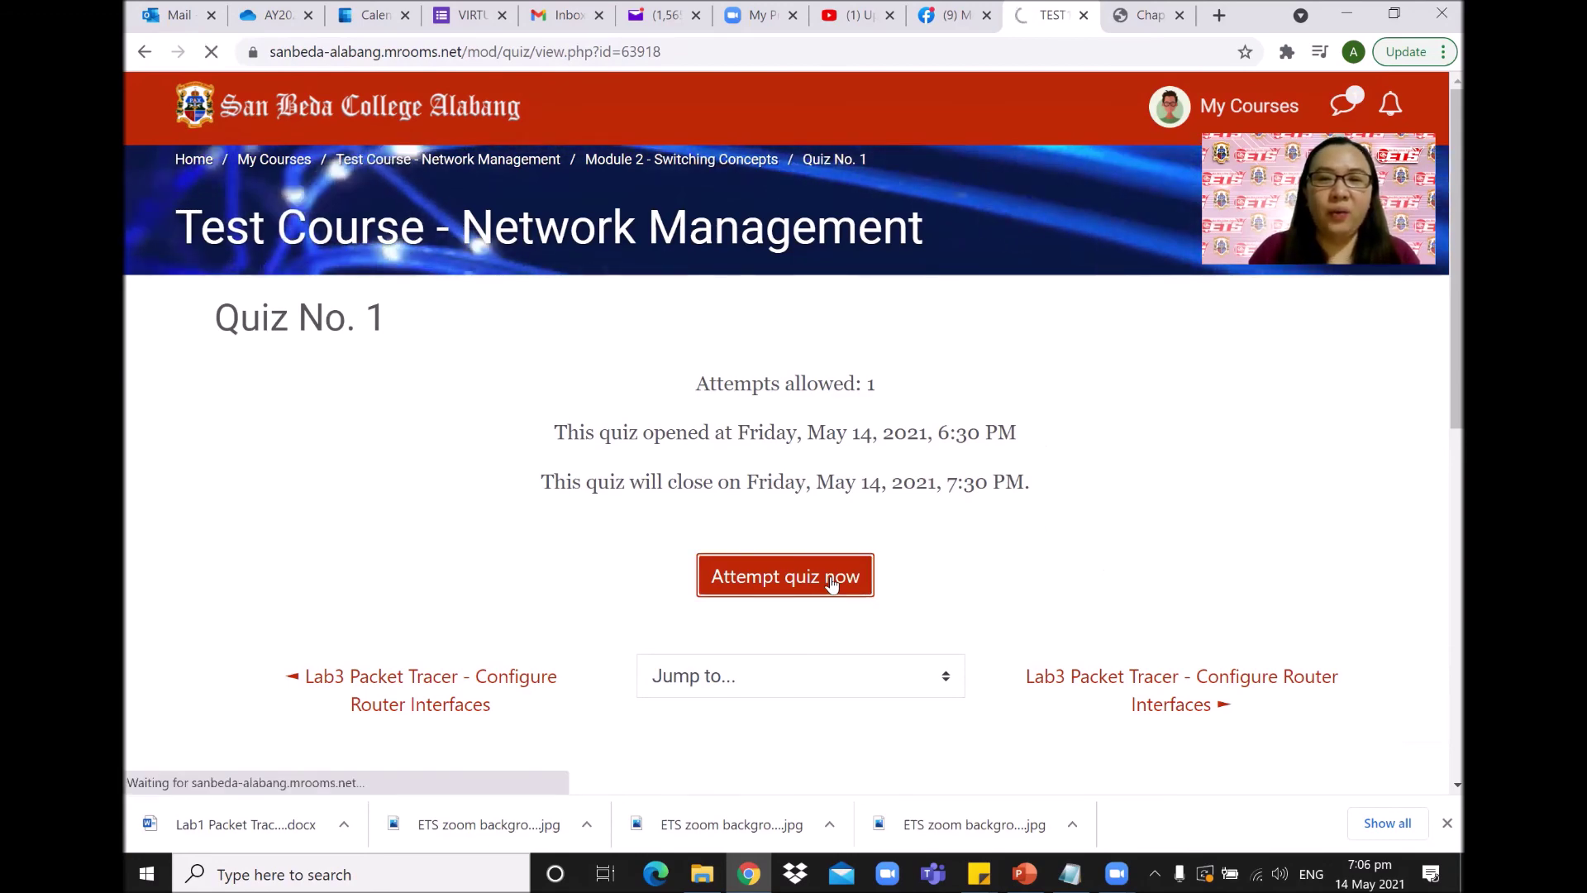
scroll(878, 517, down, 4)
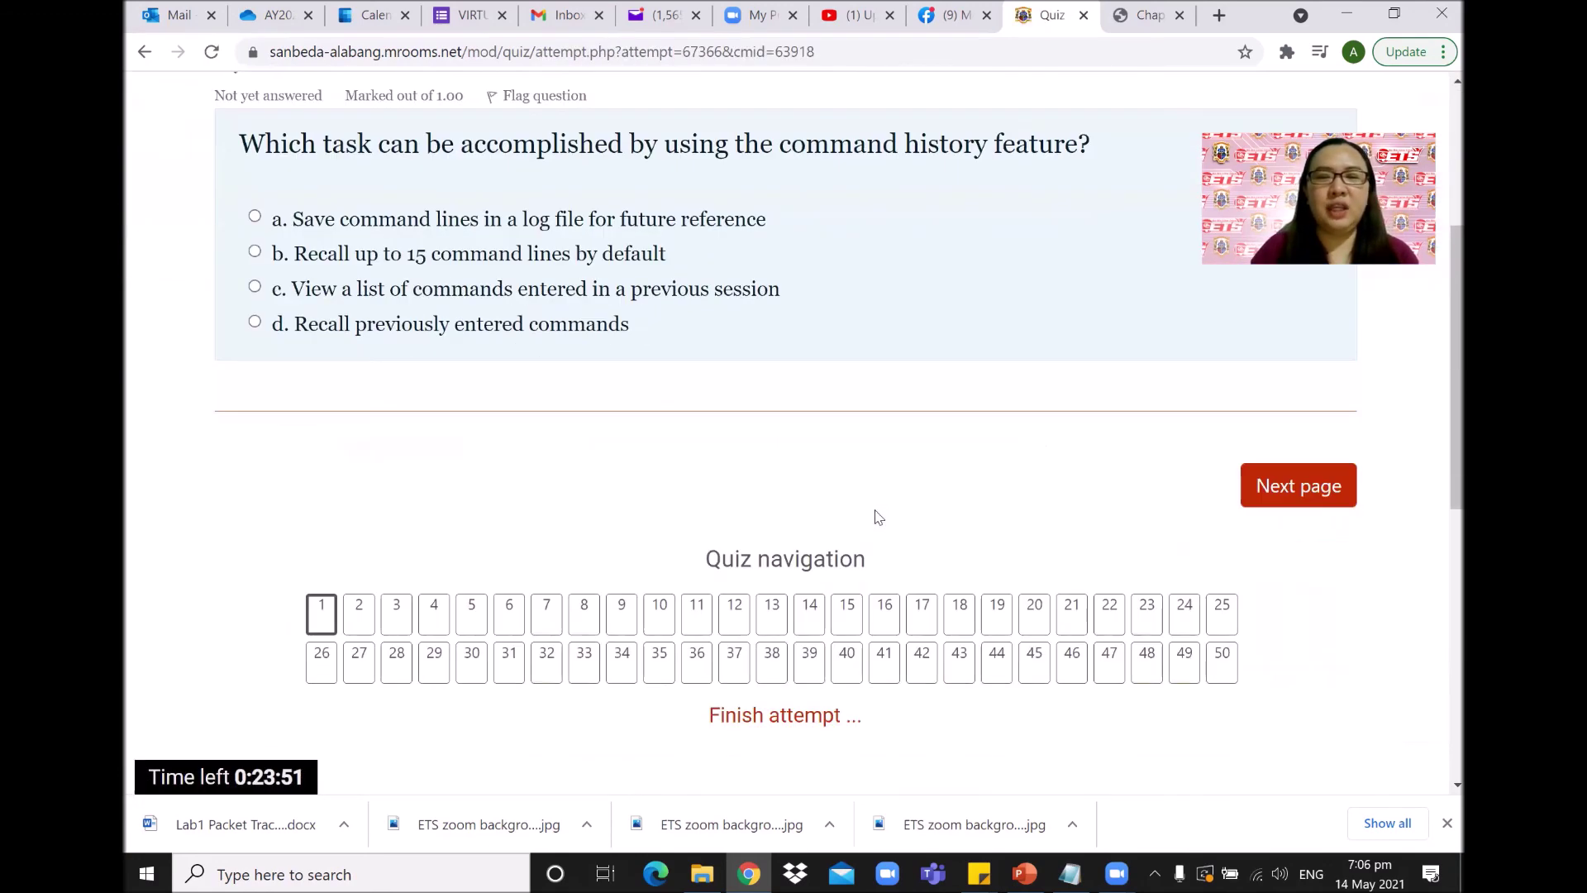
drag(1437, 365, 1439, 332)
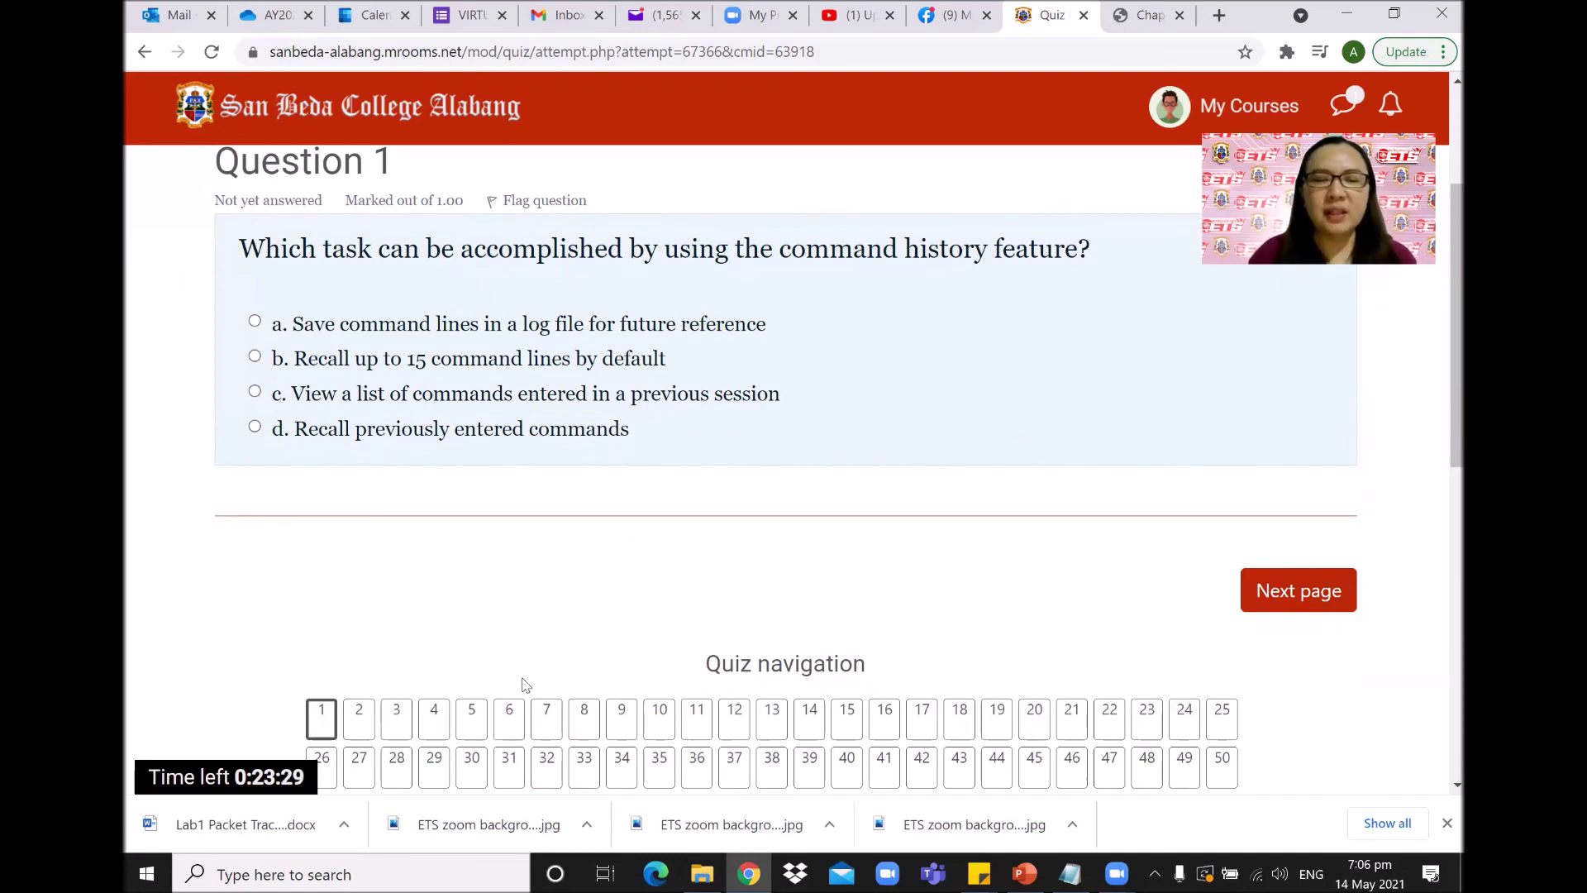
scroll(1439, 411, down, 1)
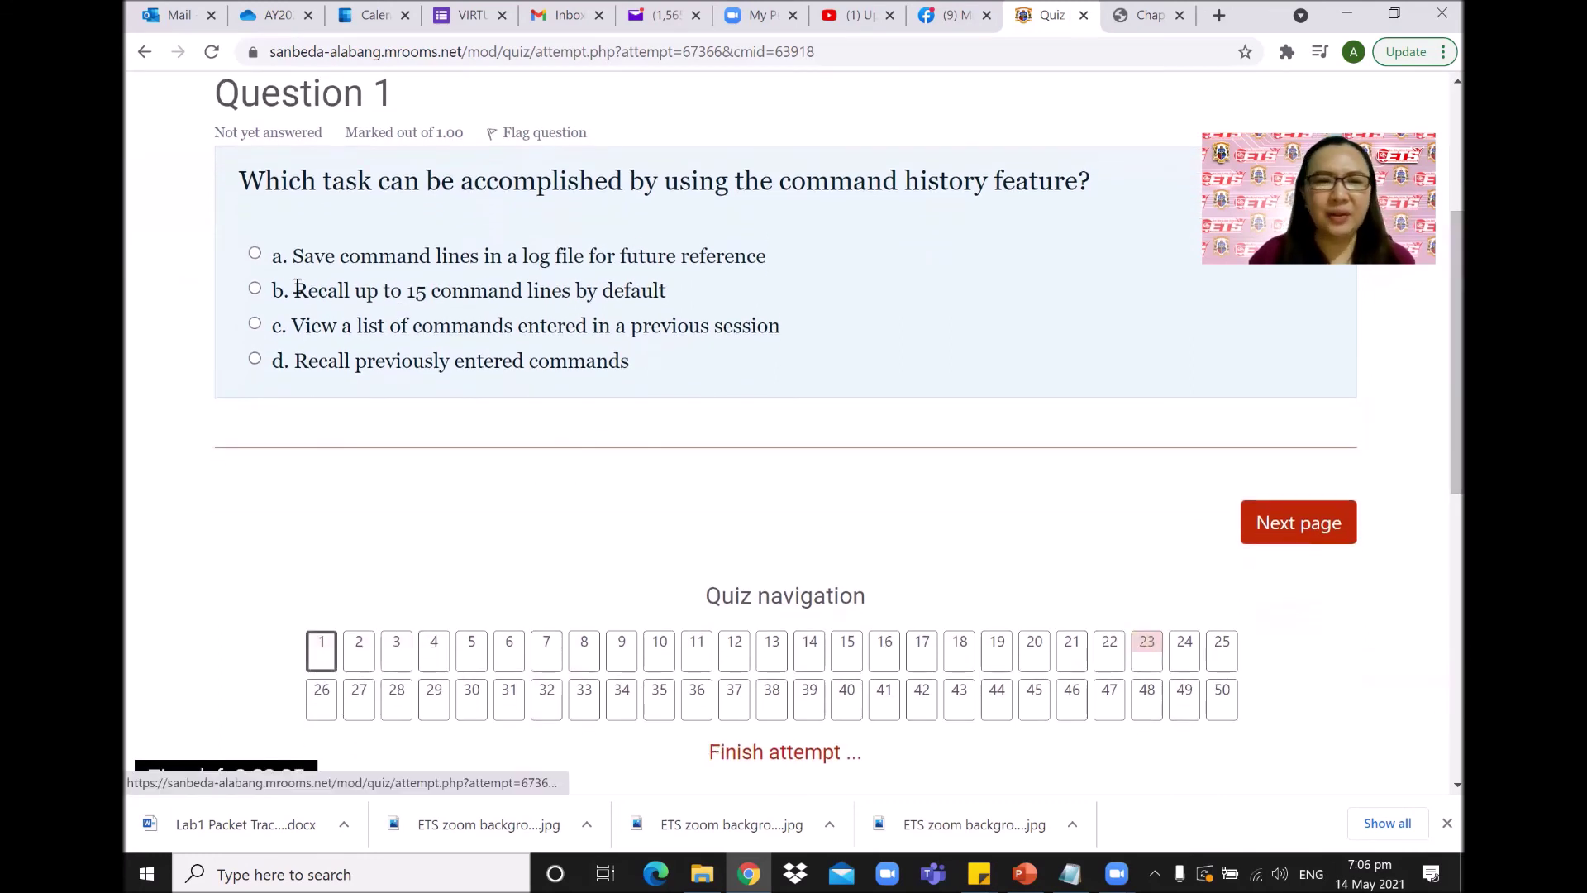
click(254, 288)
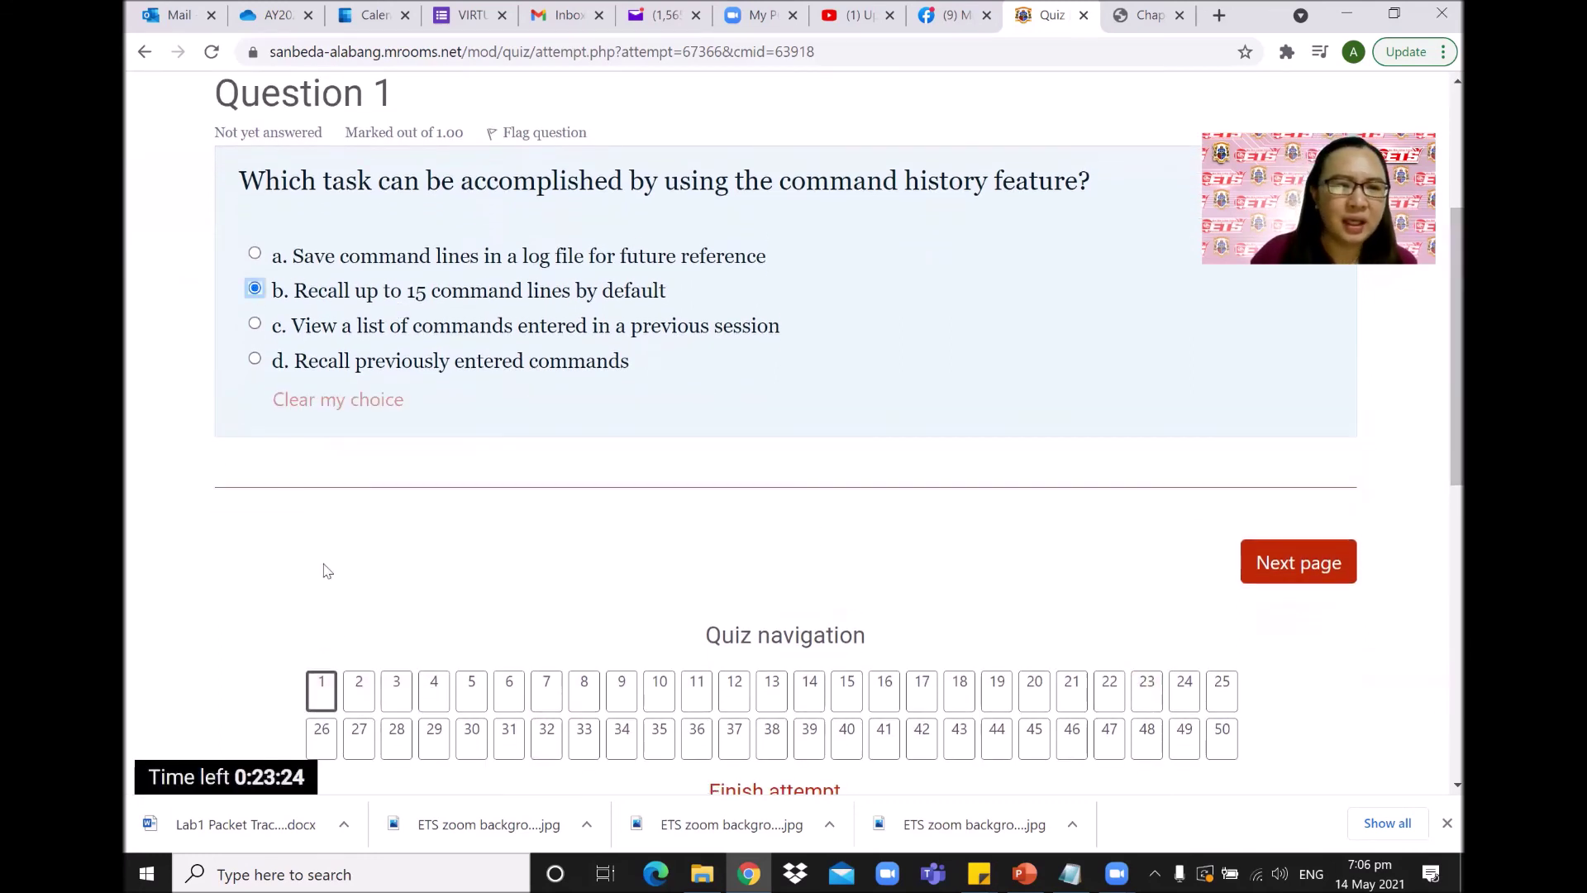
Answer questions 2–4 with coaxial, to the SVI, and a multilayer switch.
click(359, 703)
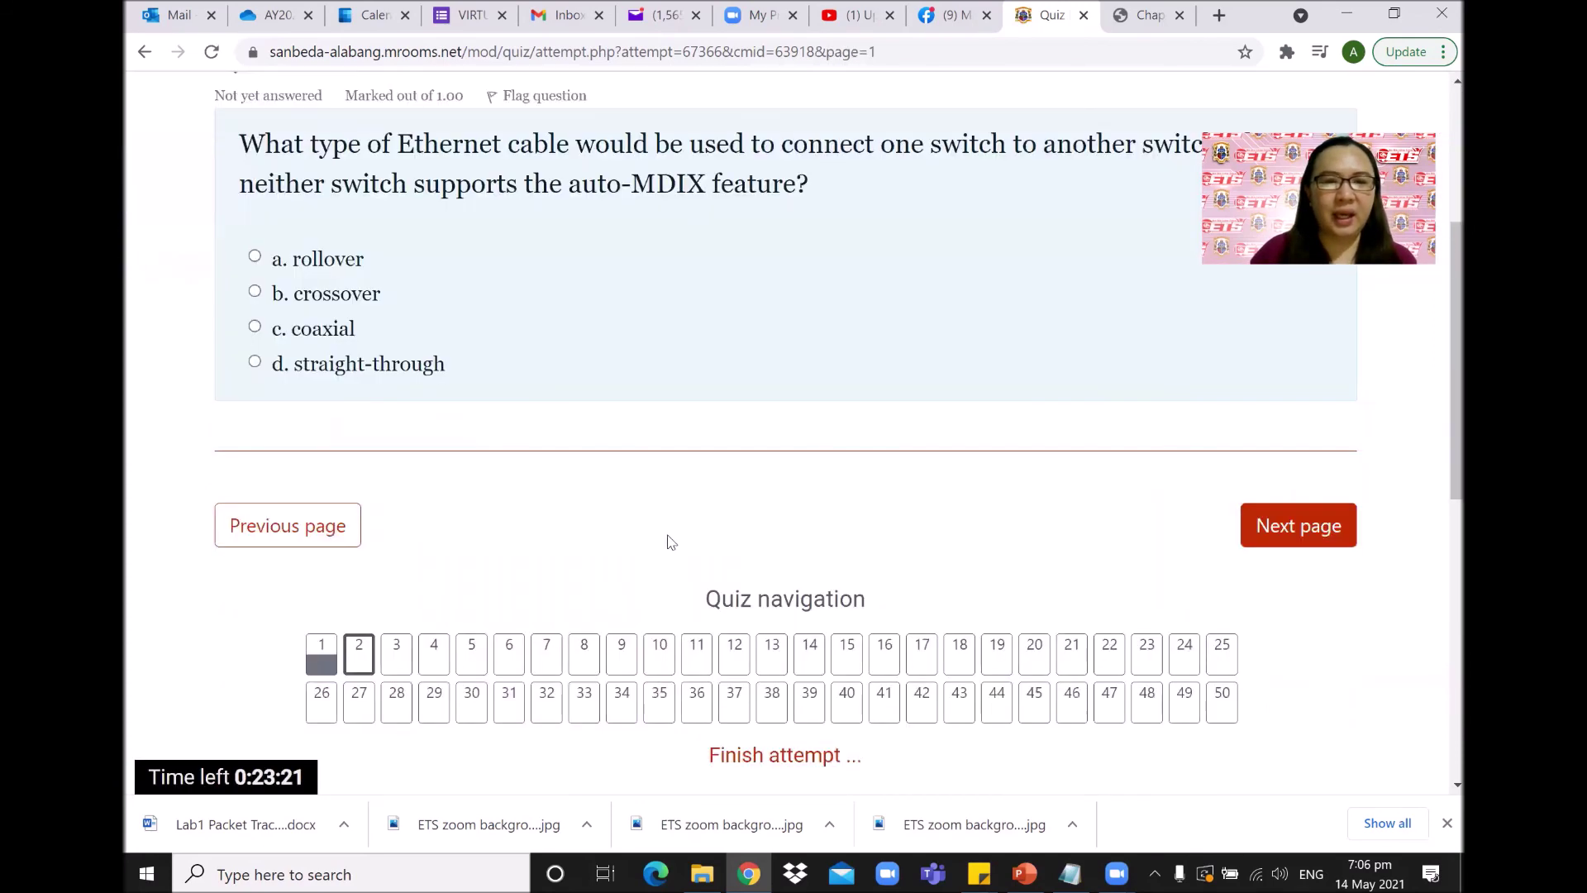
click(344, 333)
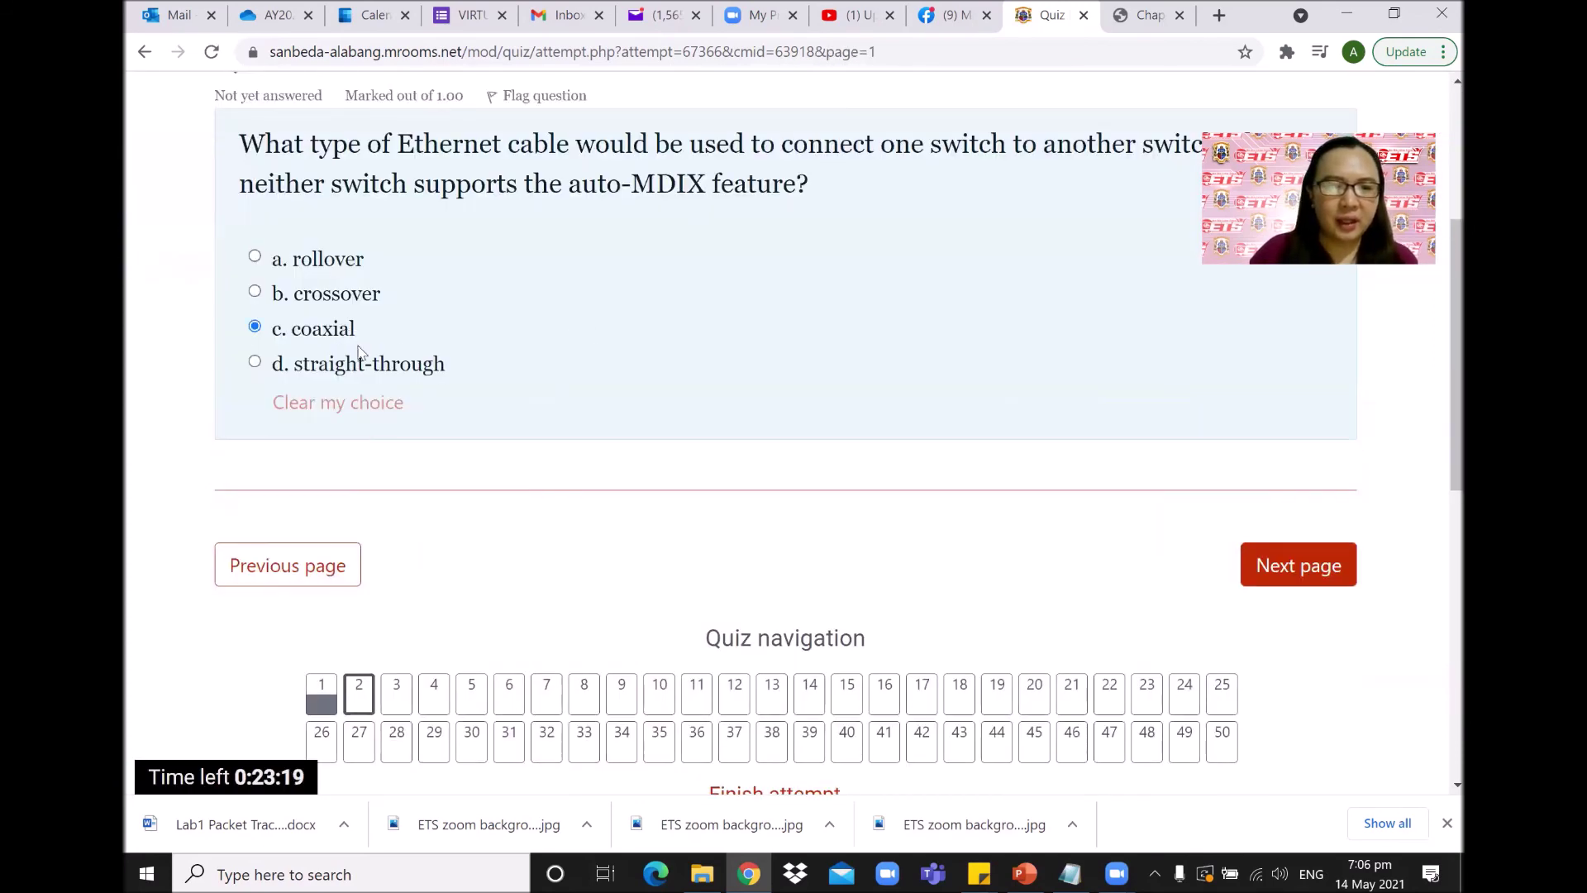
click(1299, 571)
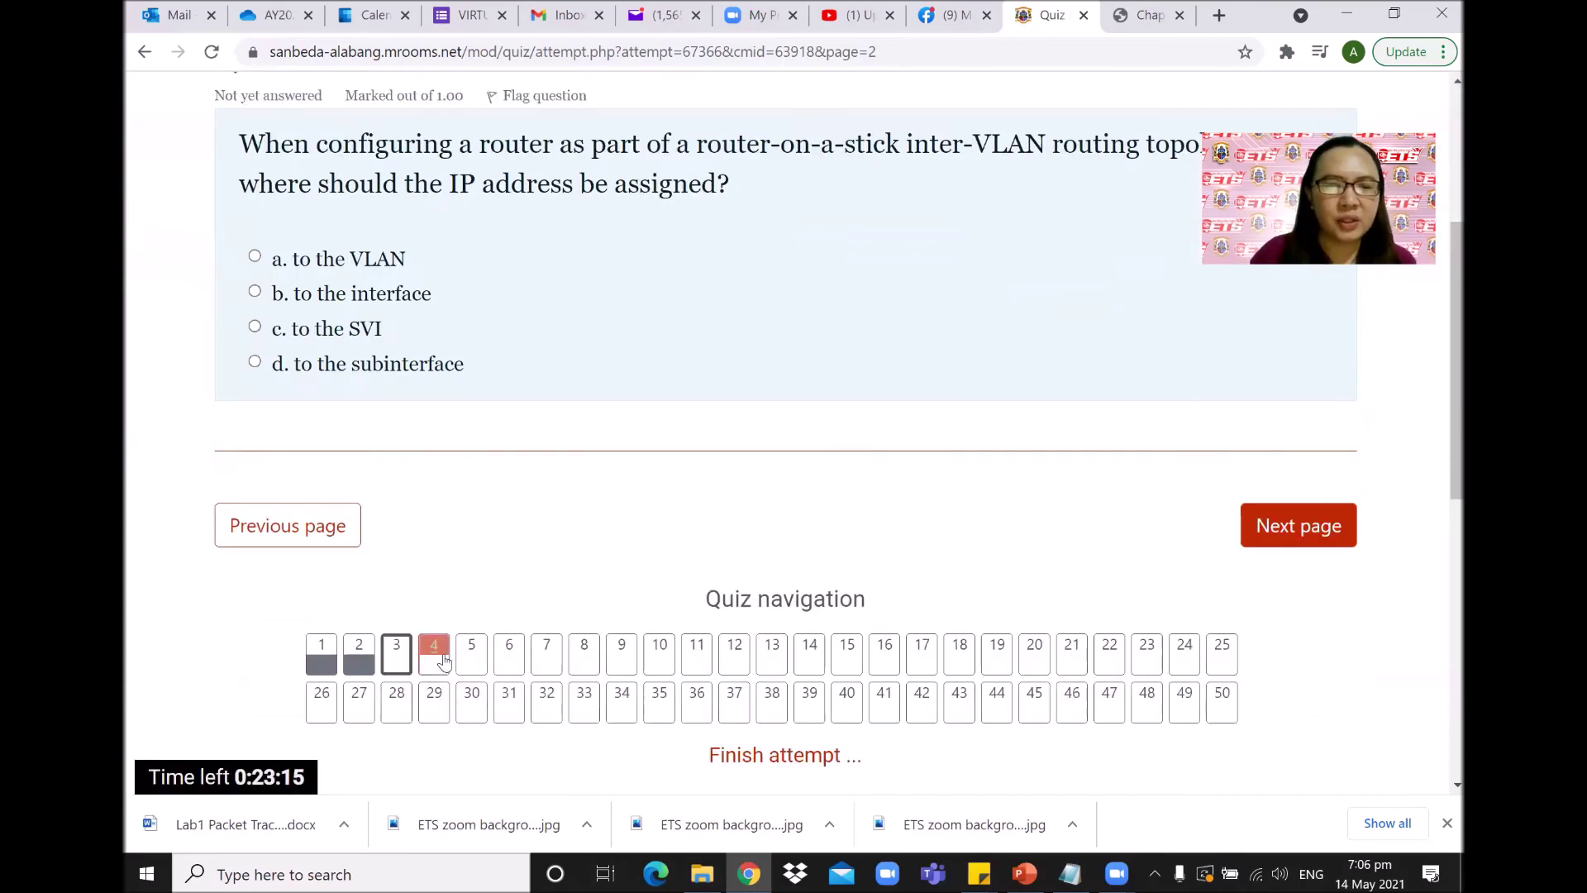
click(343, 329)
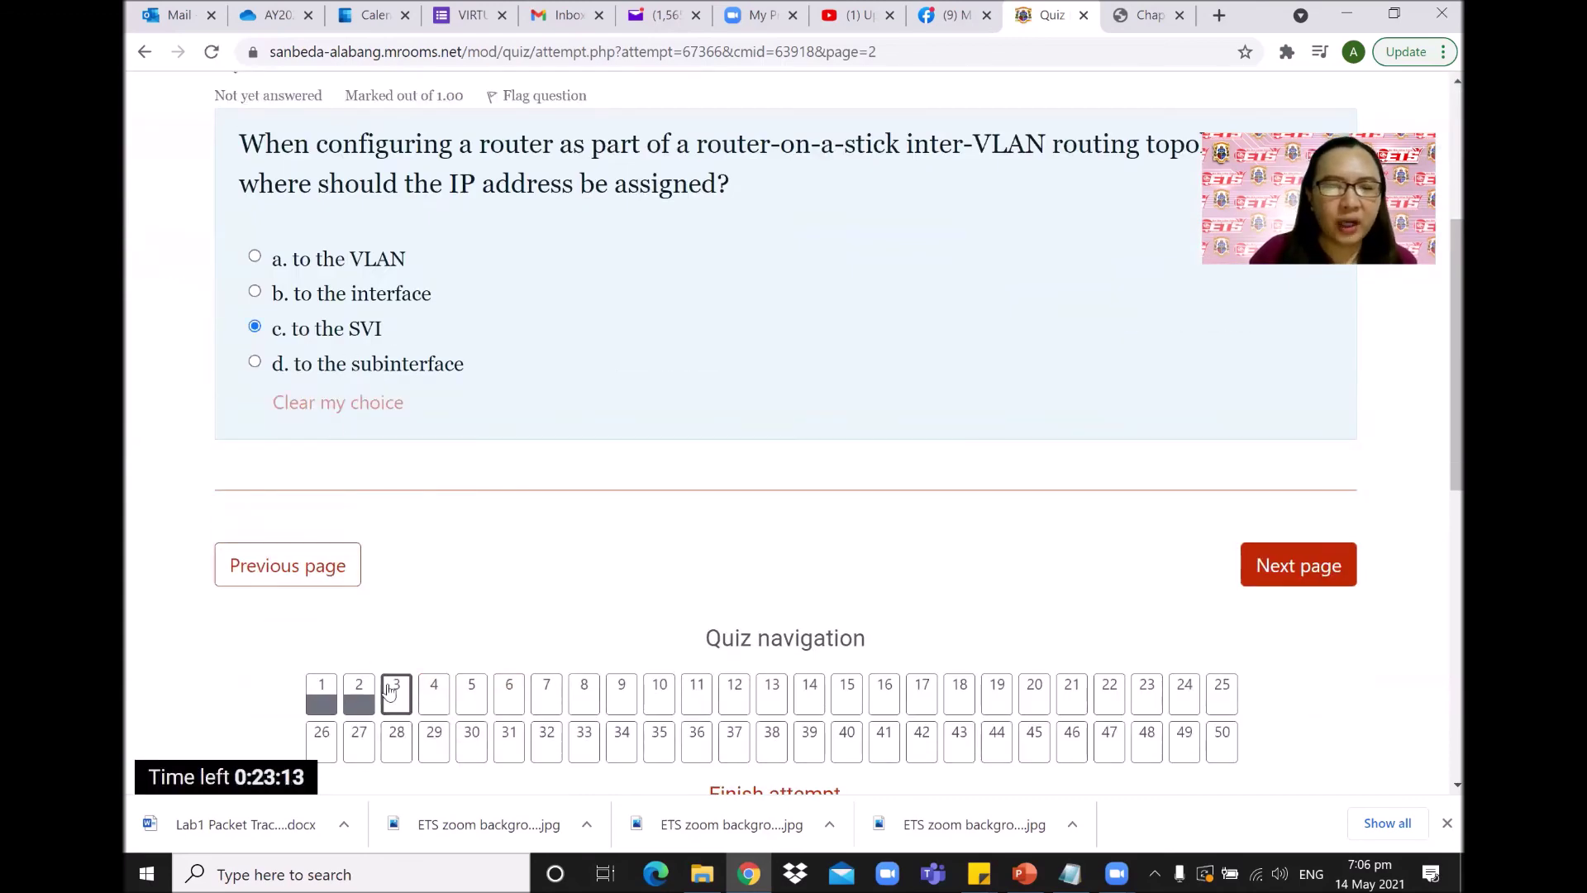
click(435, 696)
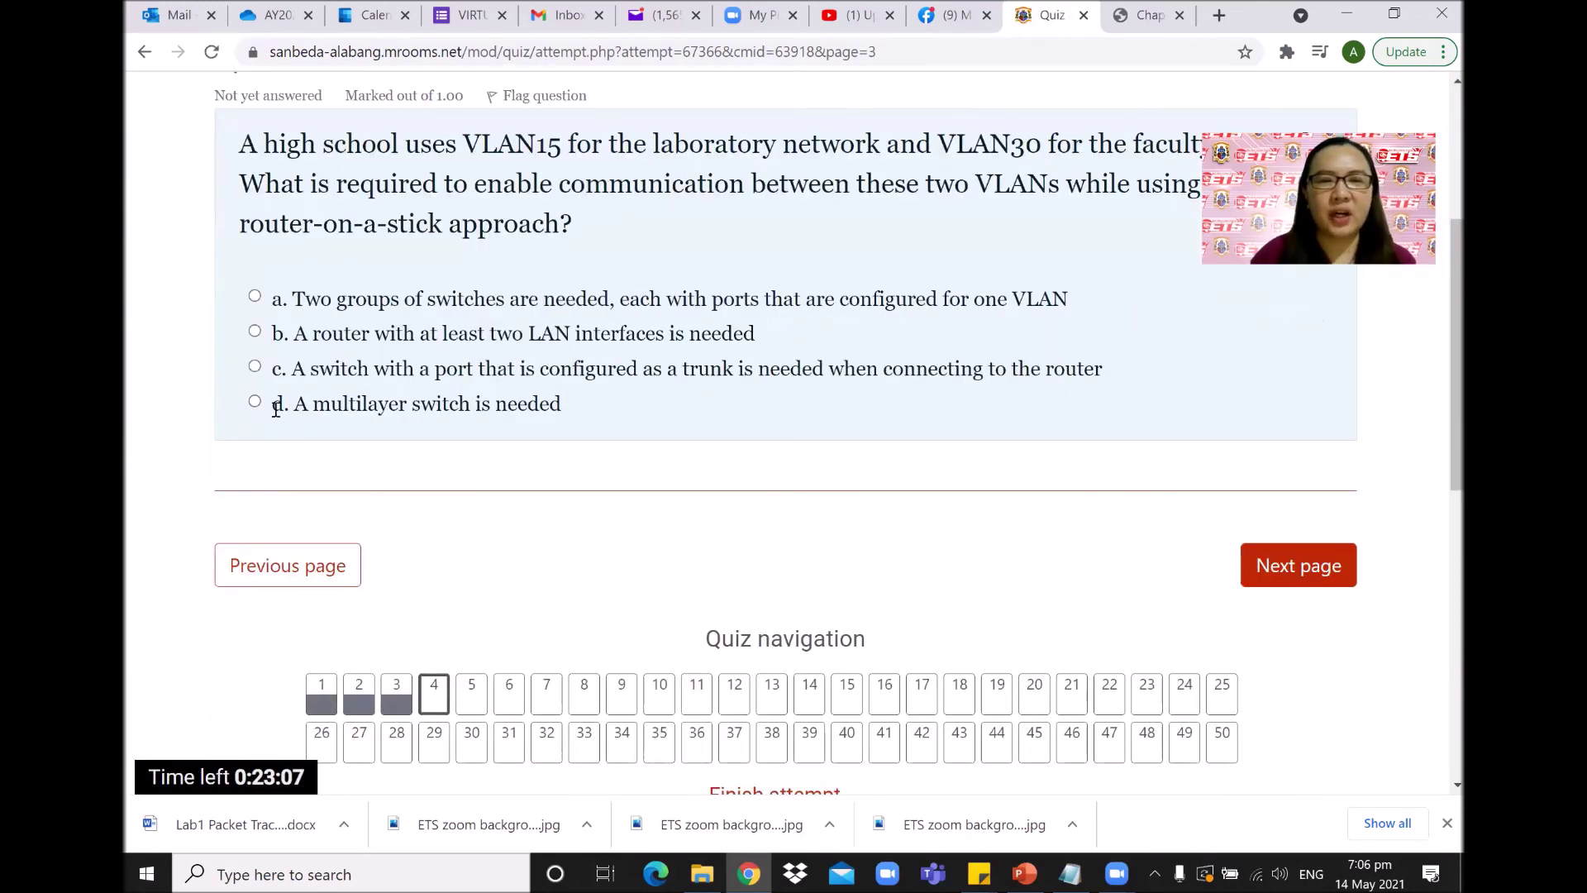
click(276, 406)
scroll(1034, 439, down, 4)
scroll(1102, 527, up, 1)
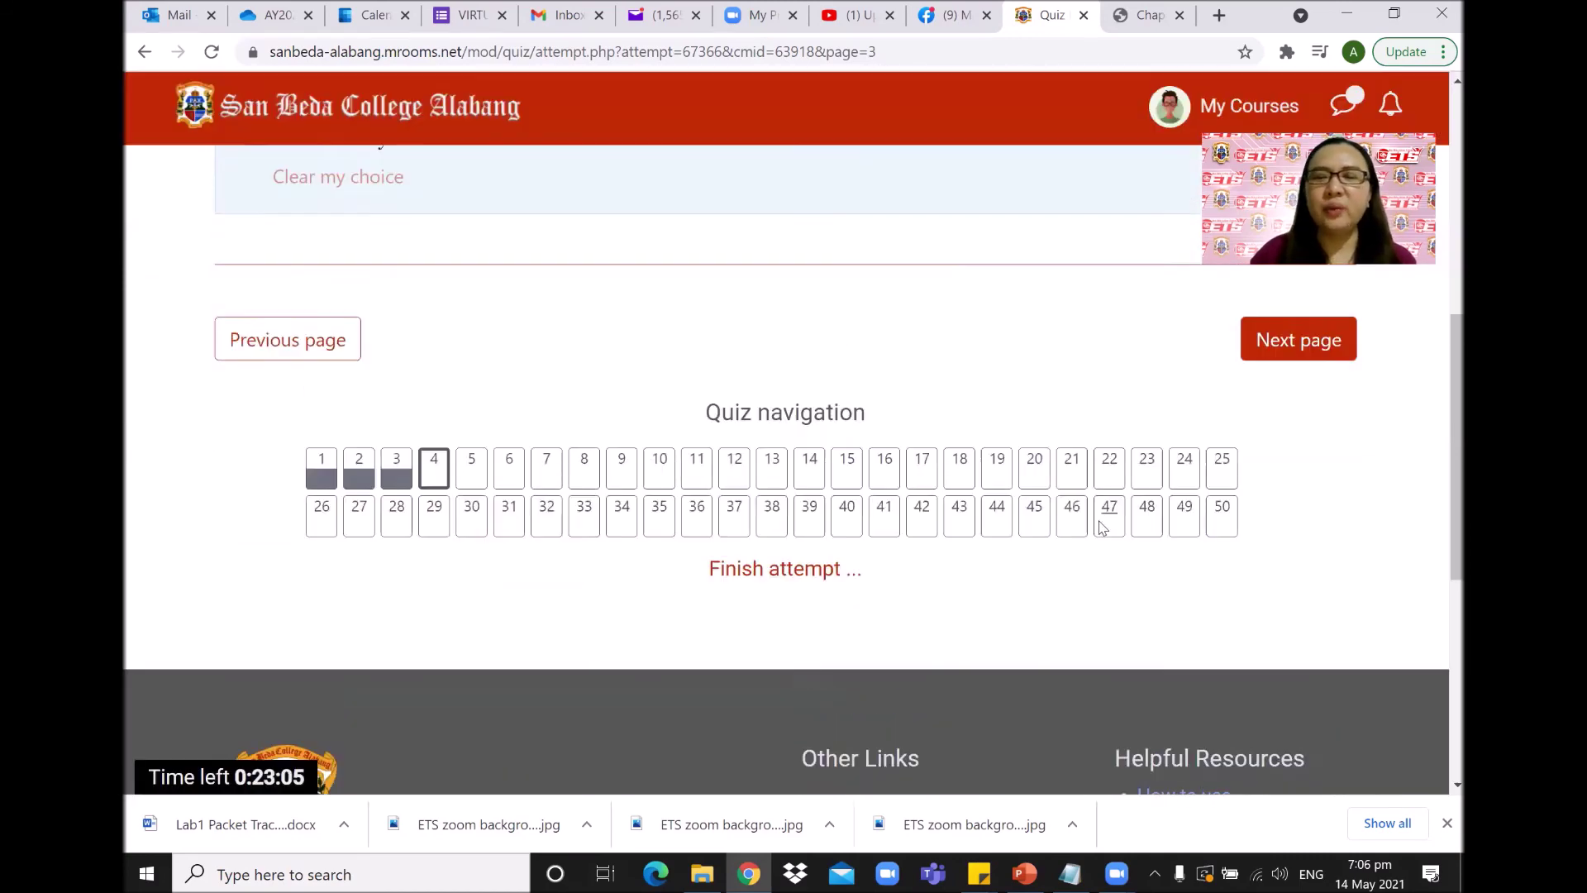
scroll(1102, 527, up, 3)
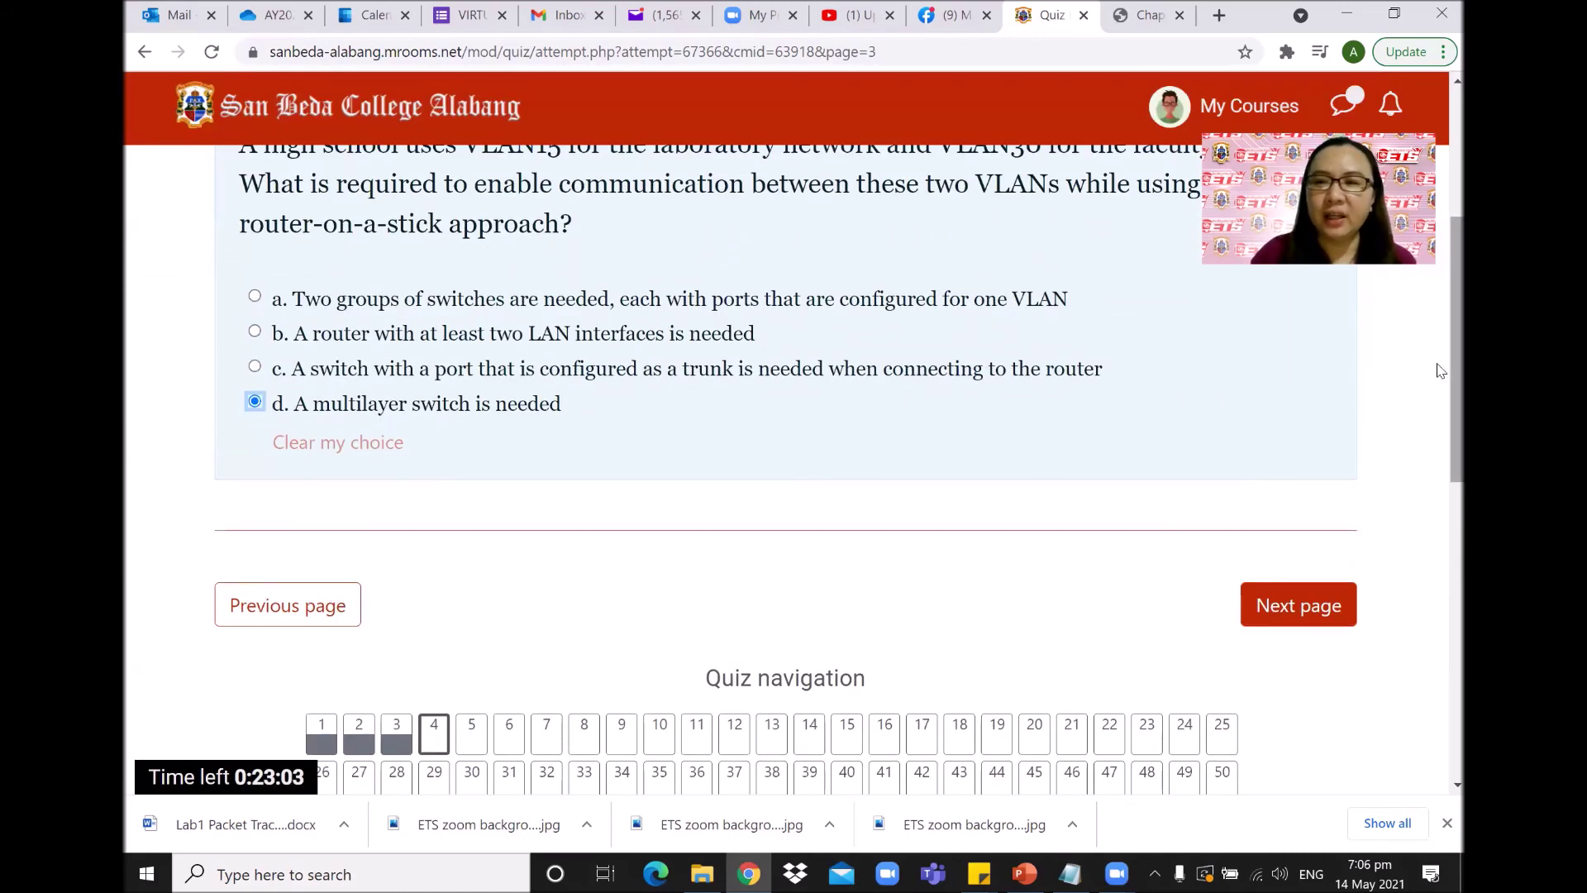
scroll(1440, 371, down, 1)
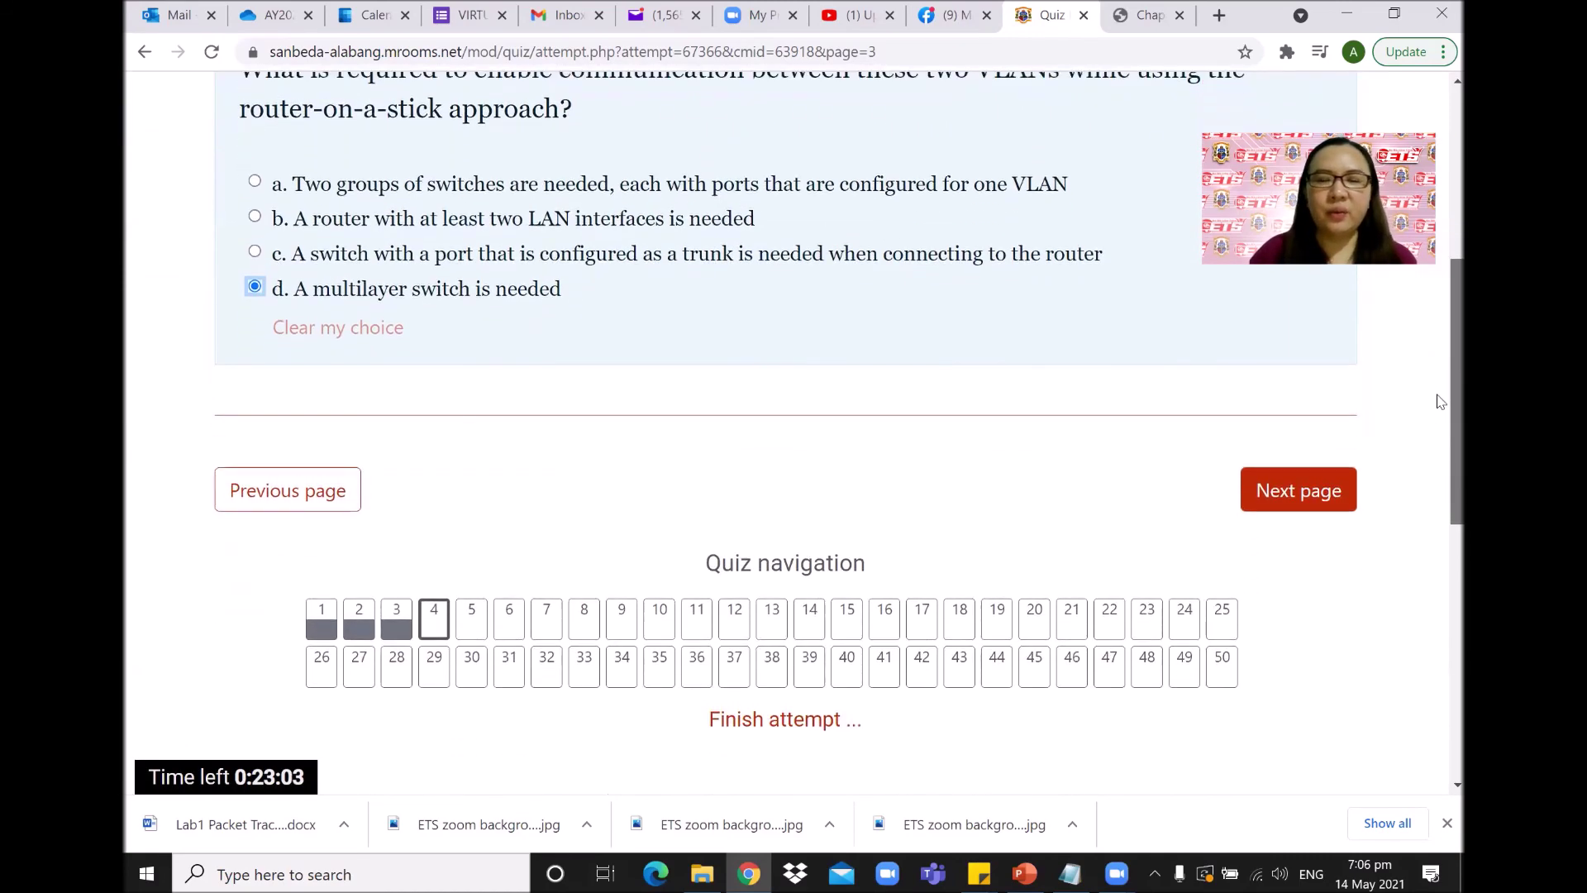
Finish the Quiz No. 1 attempt and confirm 'Submit all and finish' in the dialog.
click(776, 723)
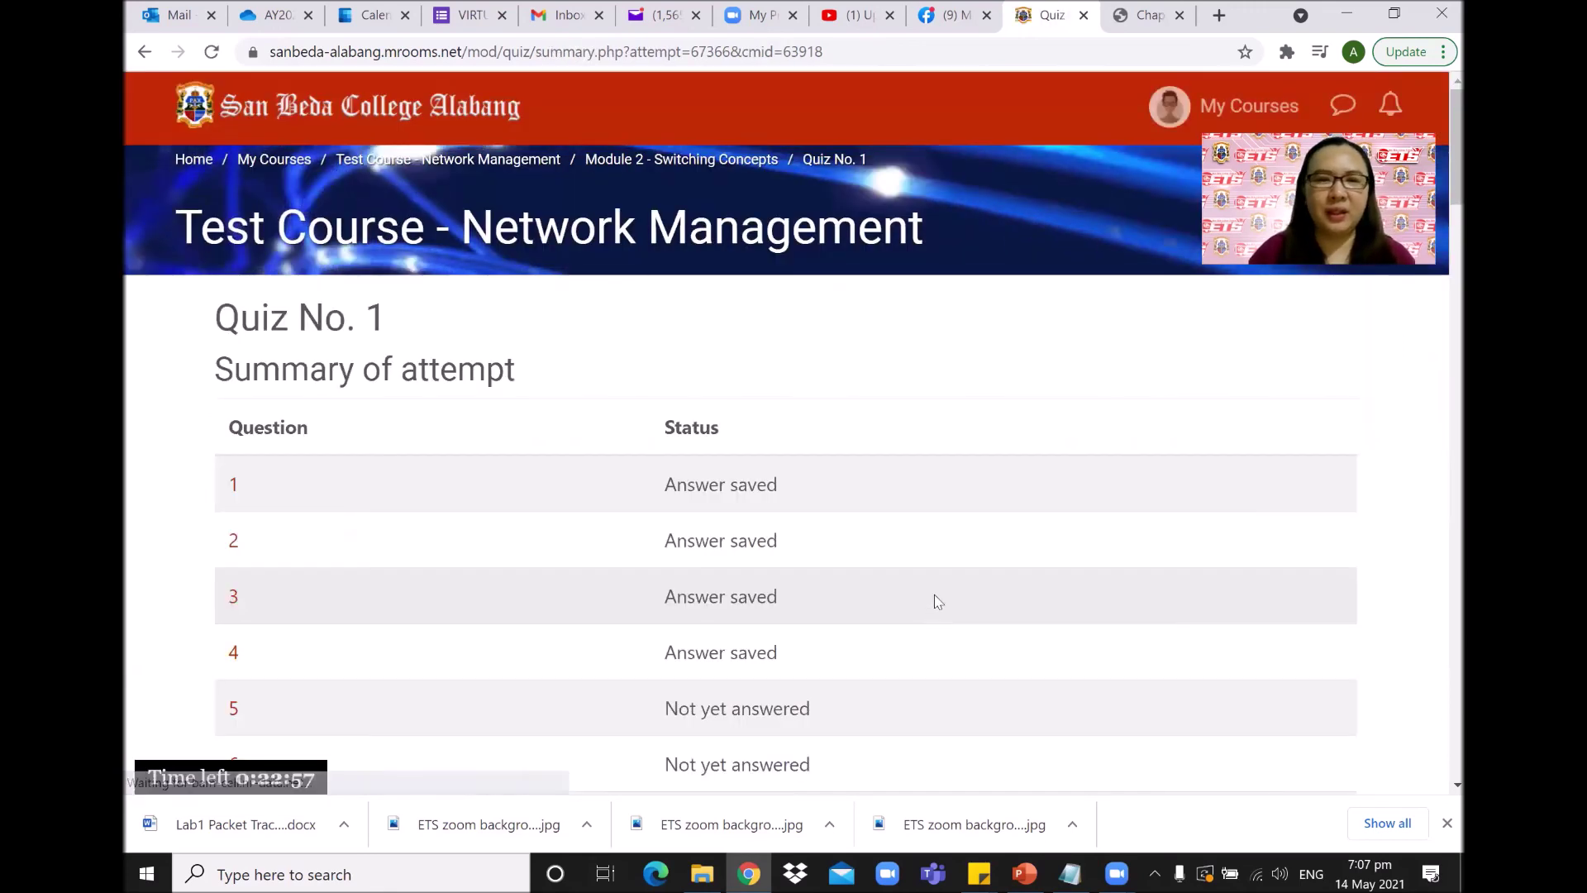
drag(1439, 174, 1439, 648)
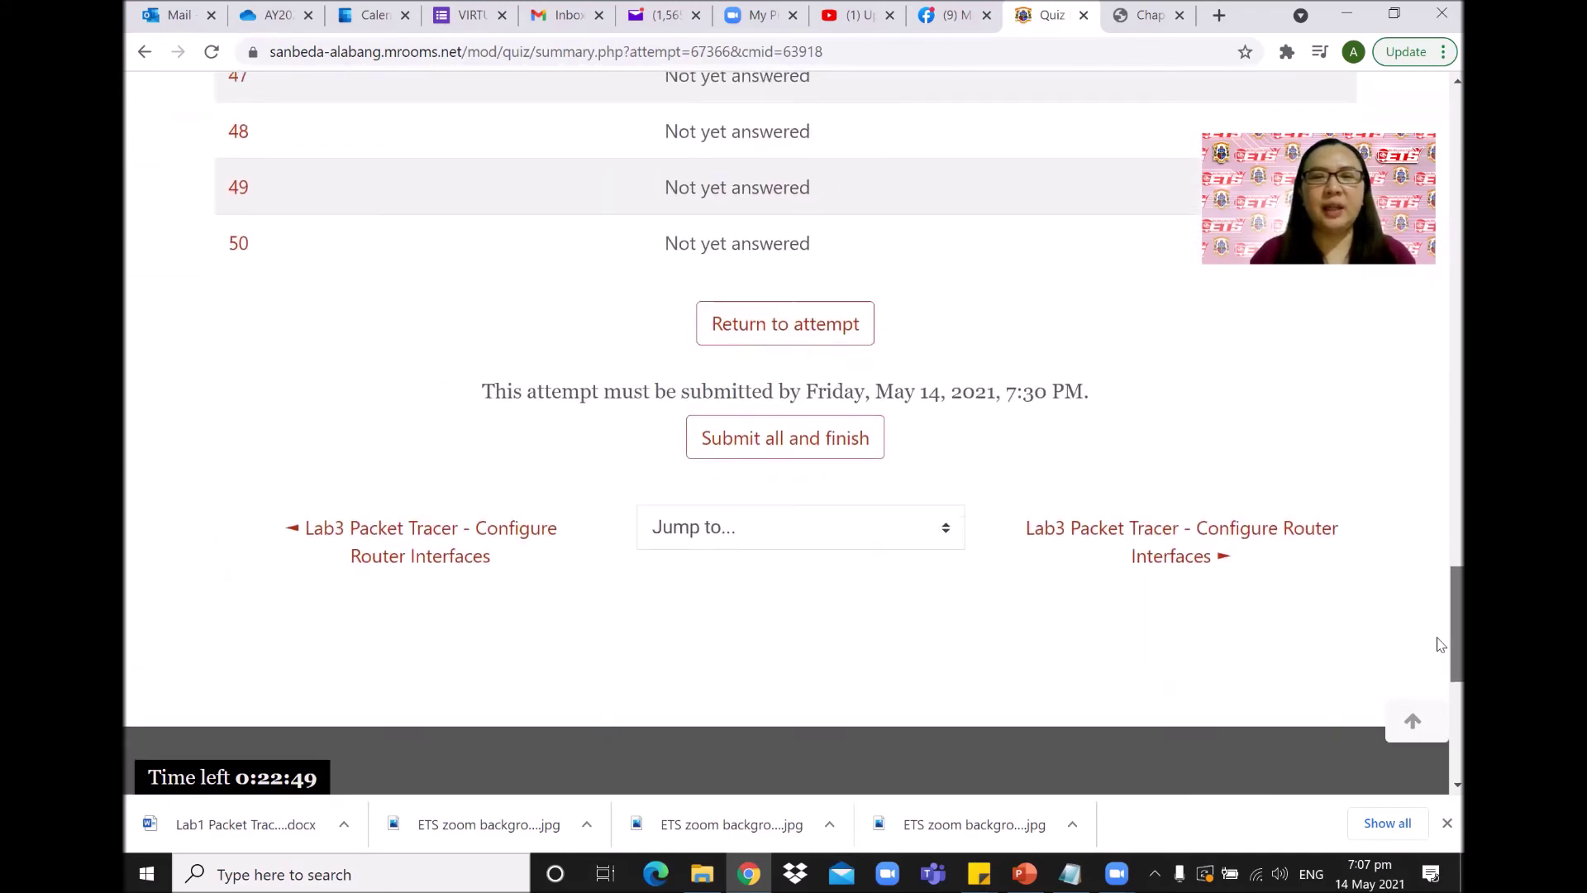
scroll(1109, 626, up, 1)
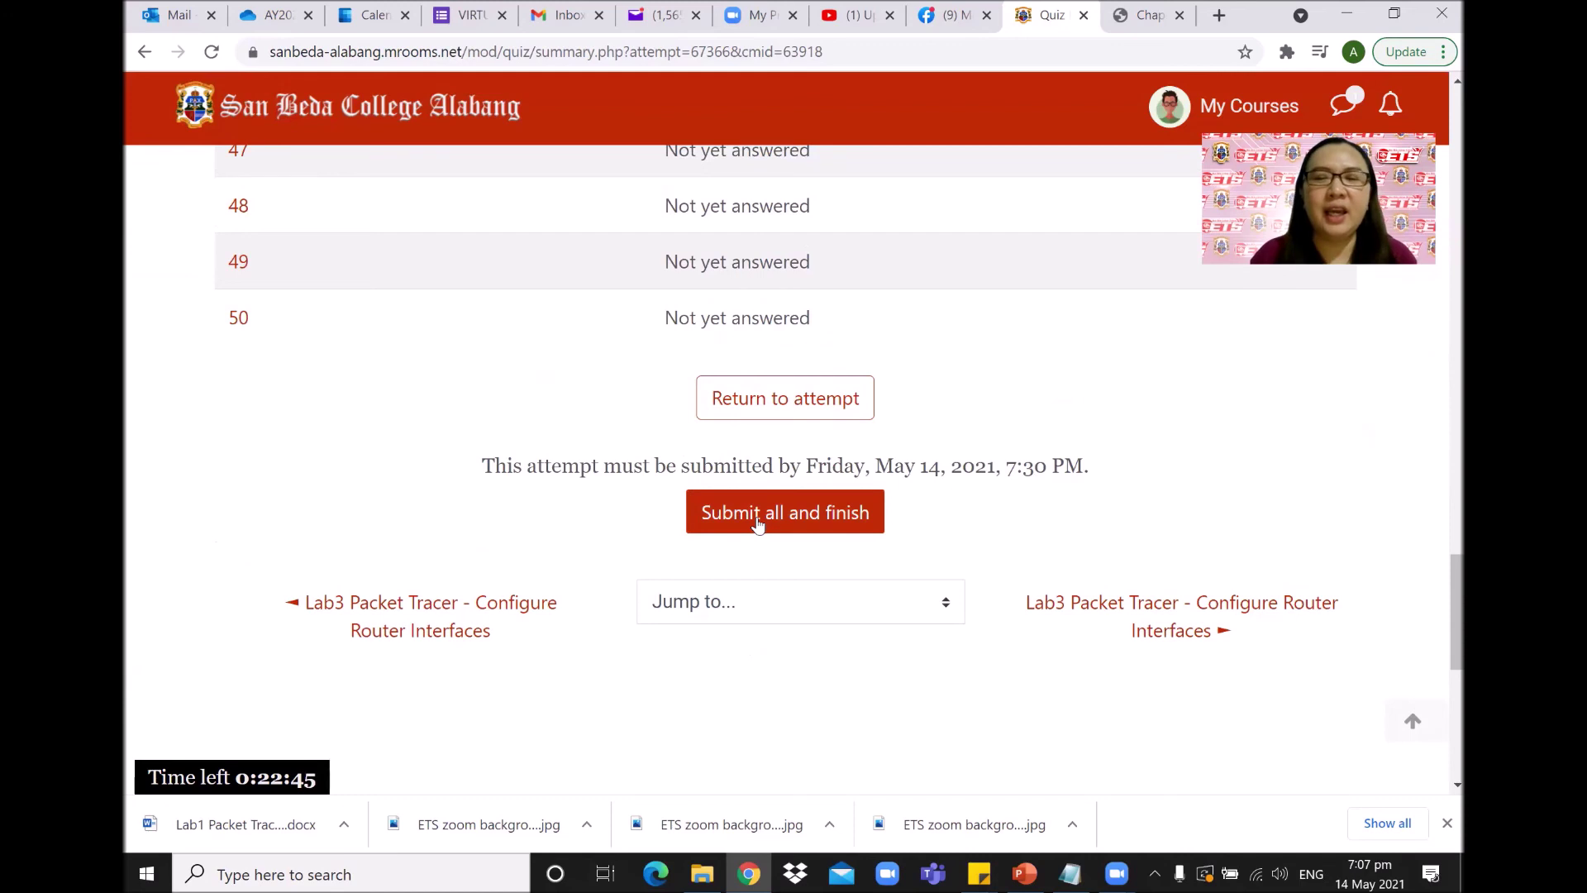
click(758, 525)
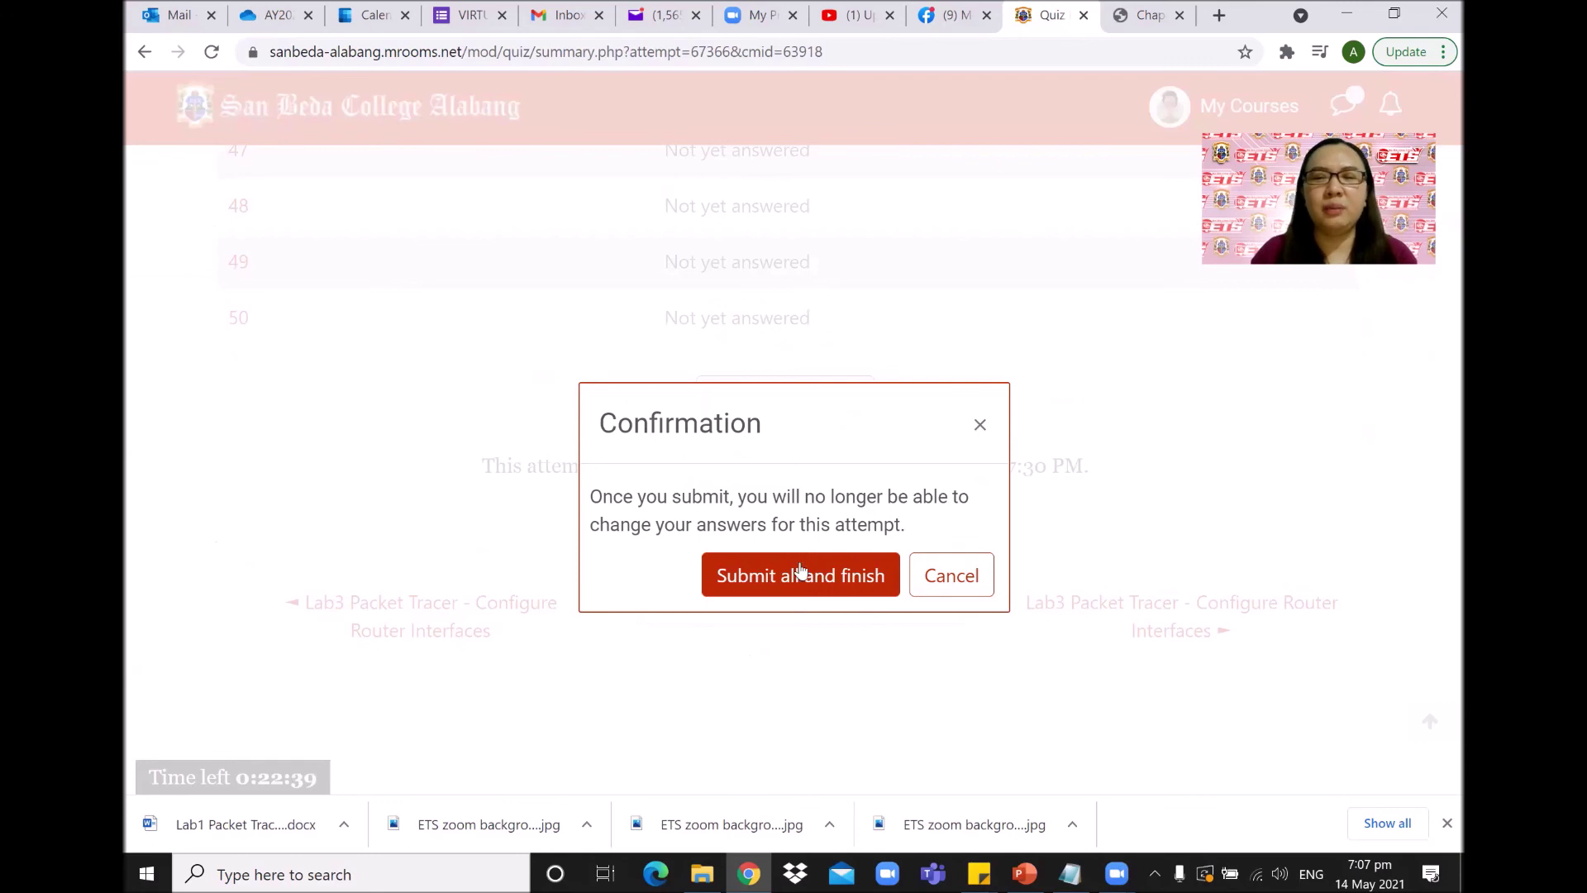
click(800, 572)
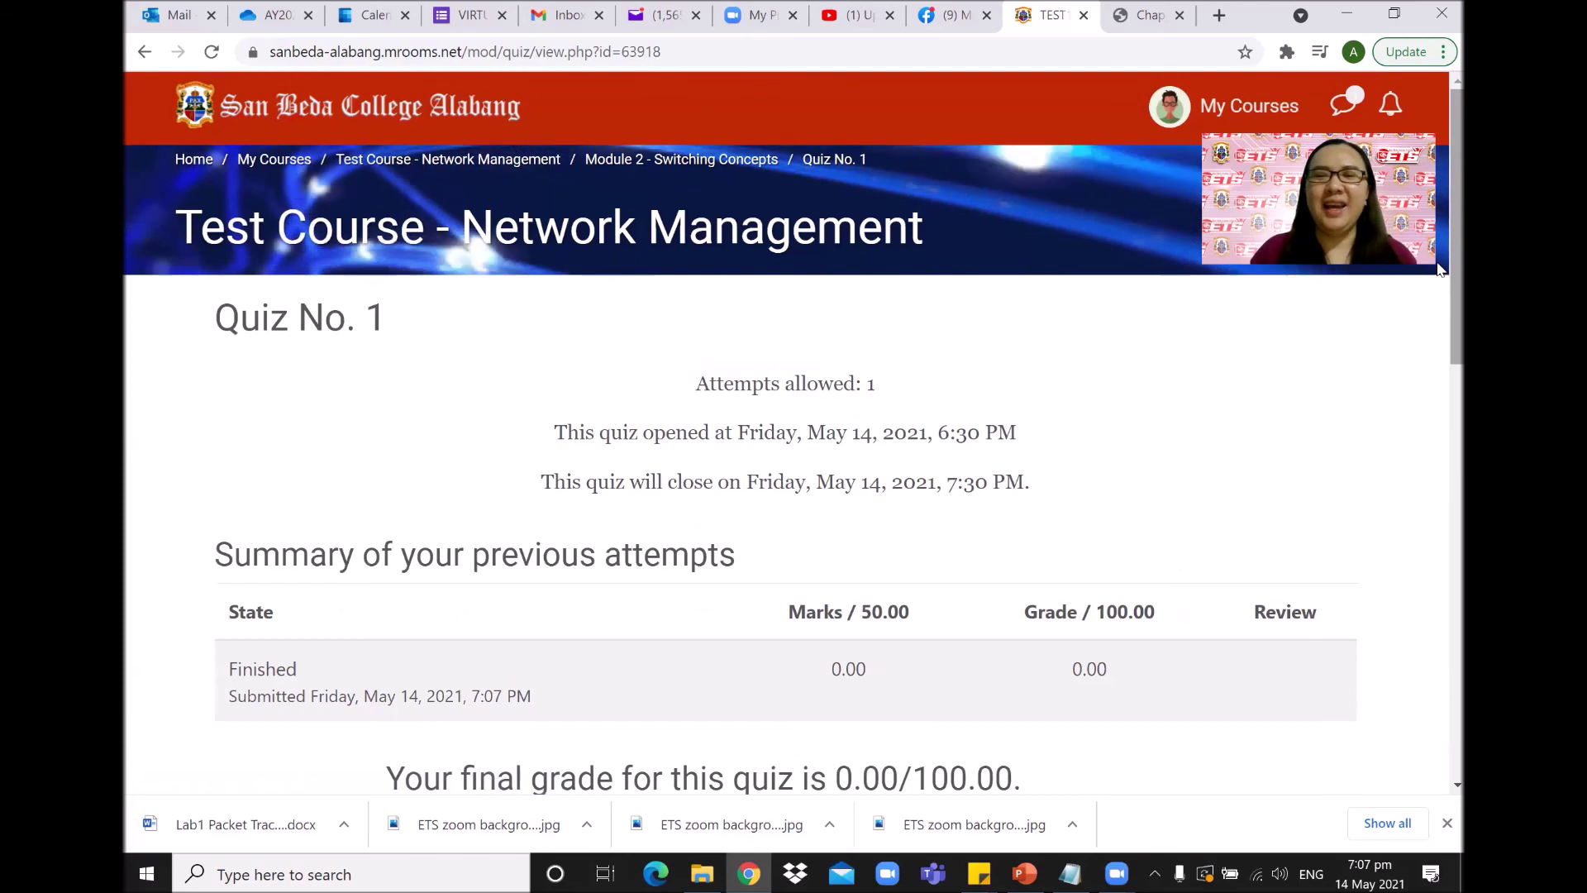
Return to Module 2 - Switching Concepts, where Quiz No. 1 is finished with 0.00/100.00.
scroll(1440, 322, down, 1)
scroll(1440, 322, down, 1)
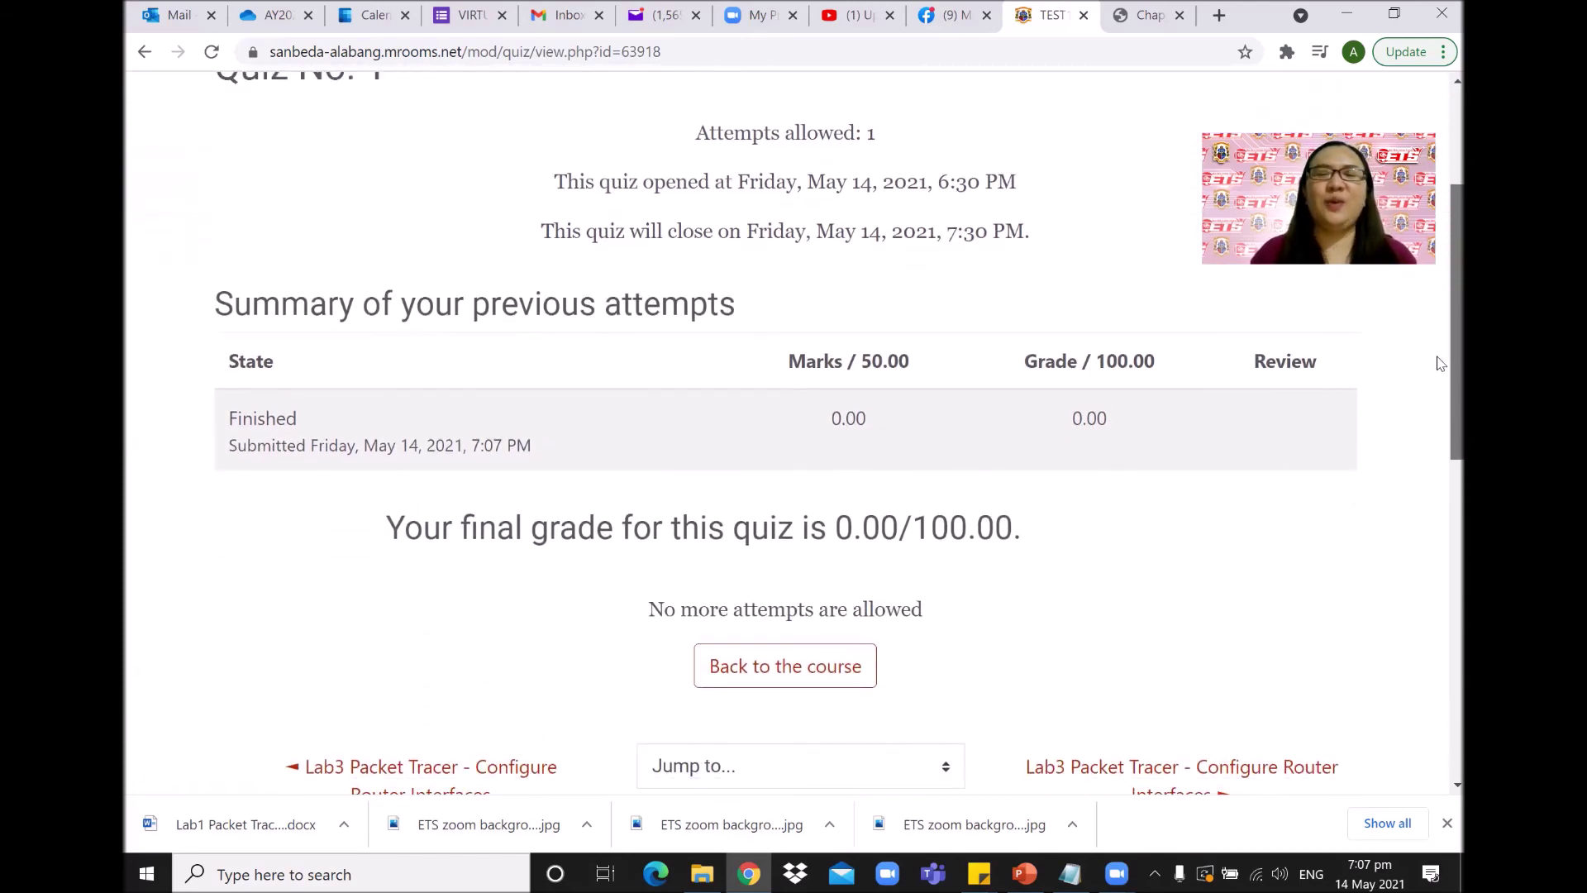
scroll(1438, 264, up, 2)
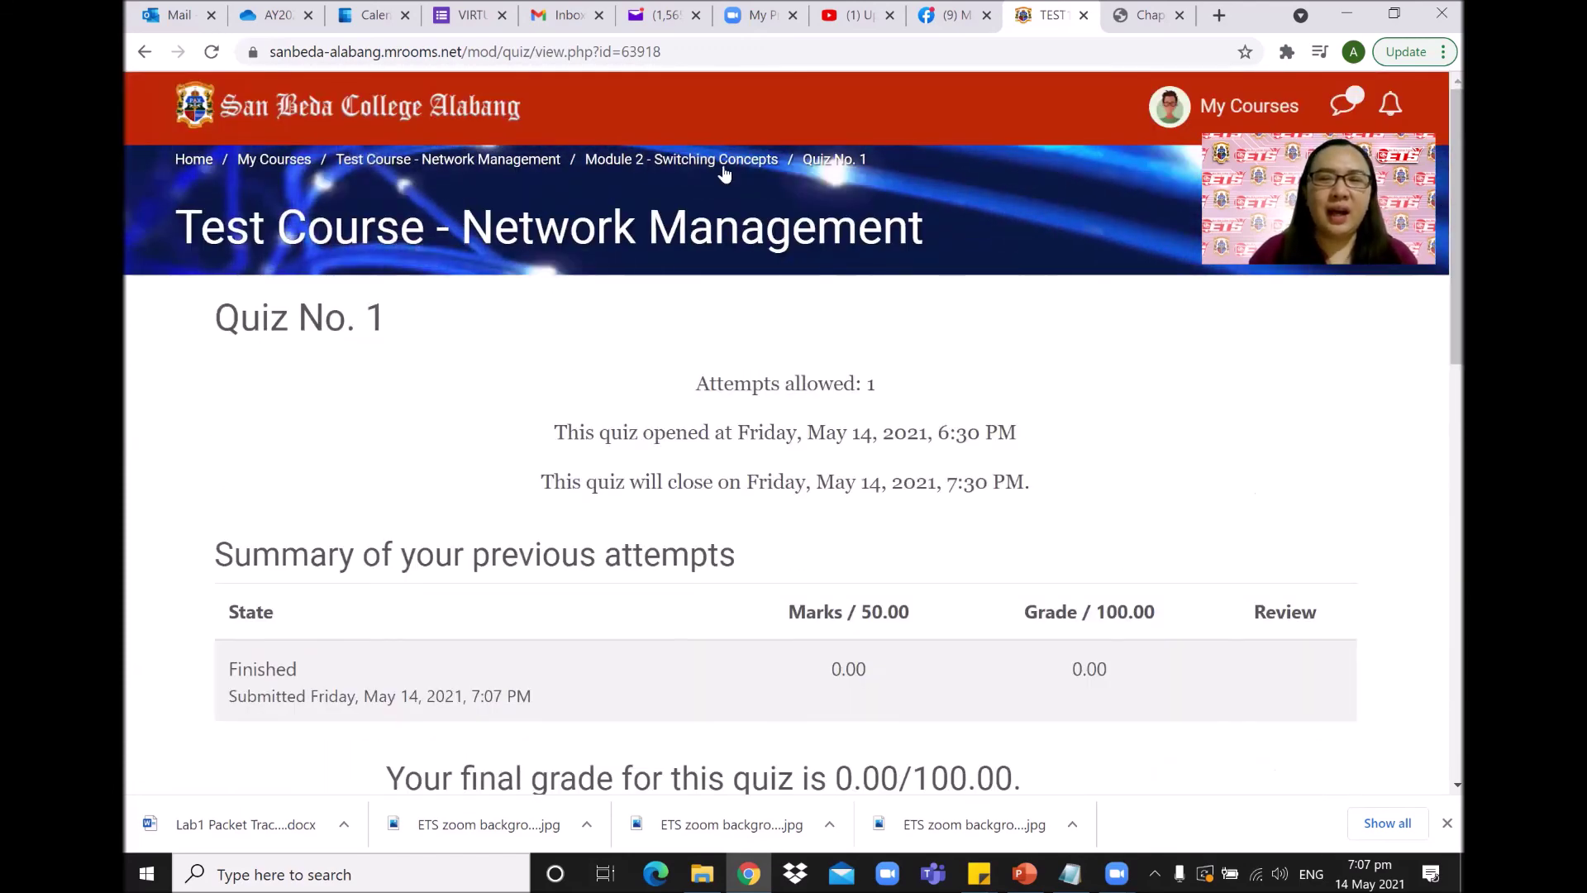
click(743, 161)
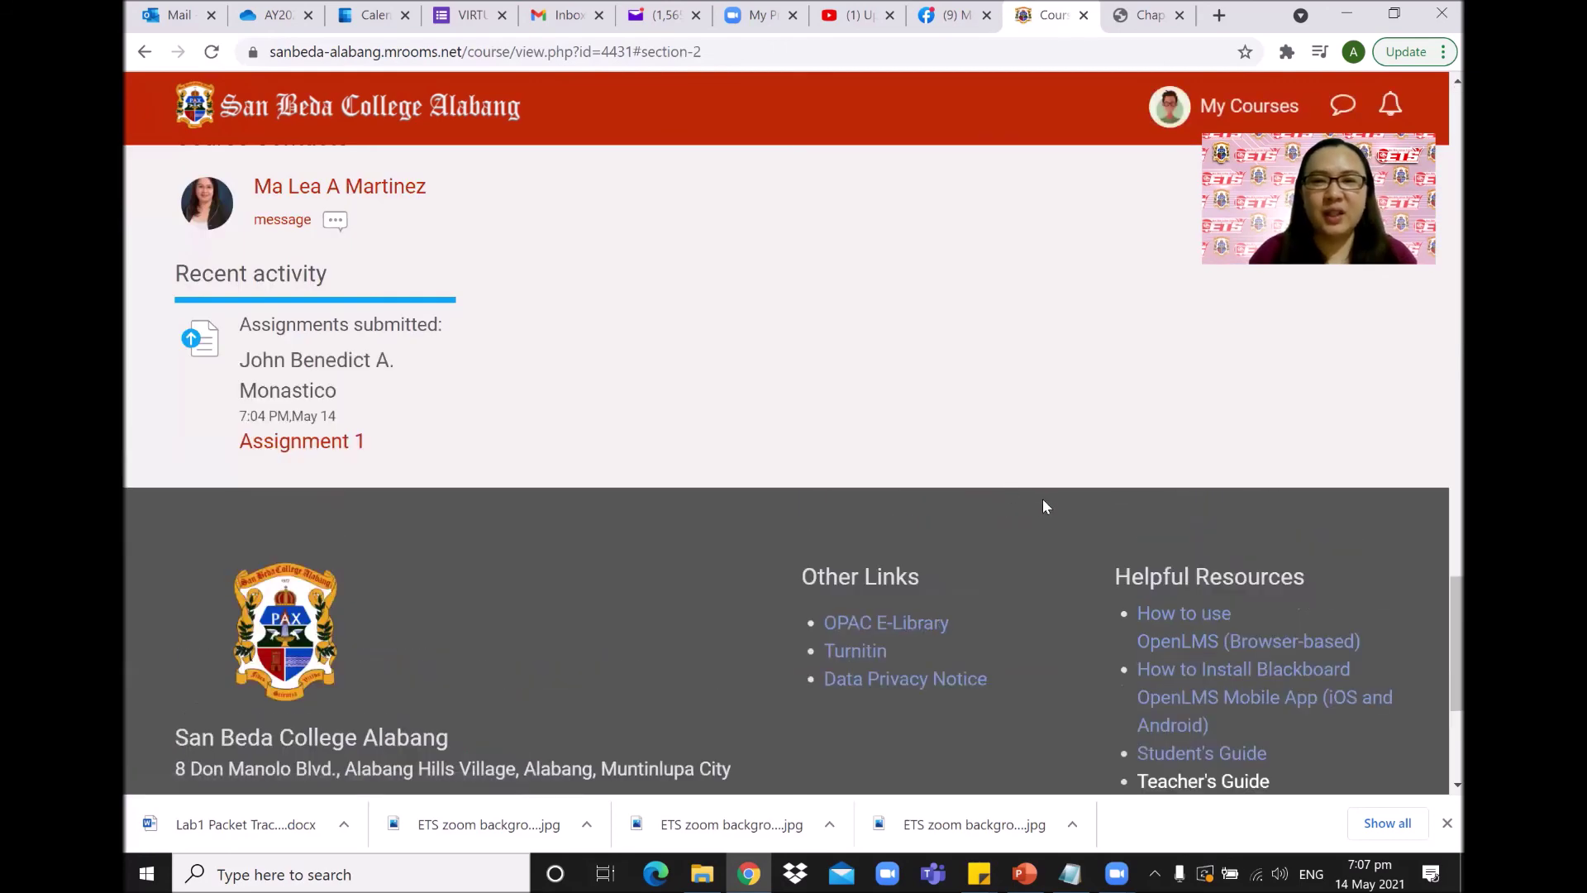
scroll(1046, 507, down, 10)
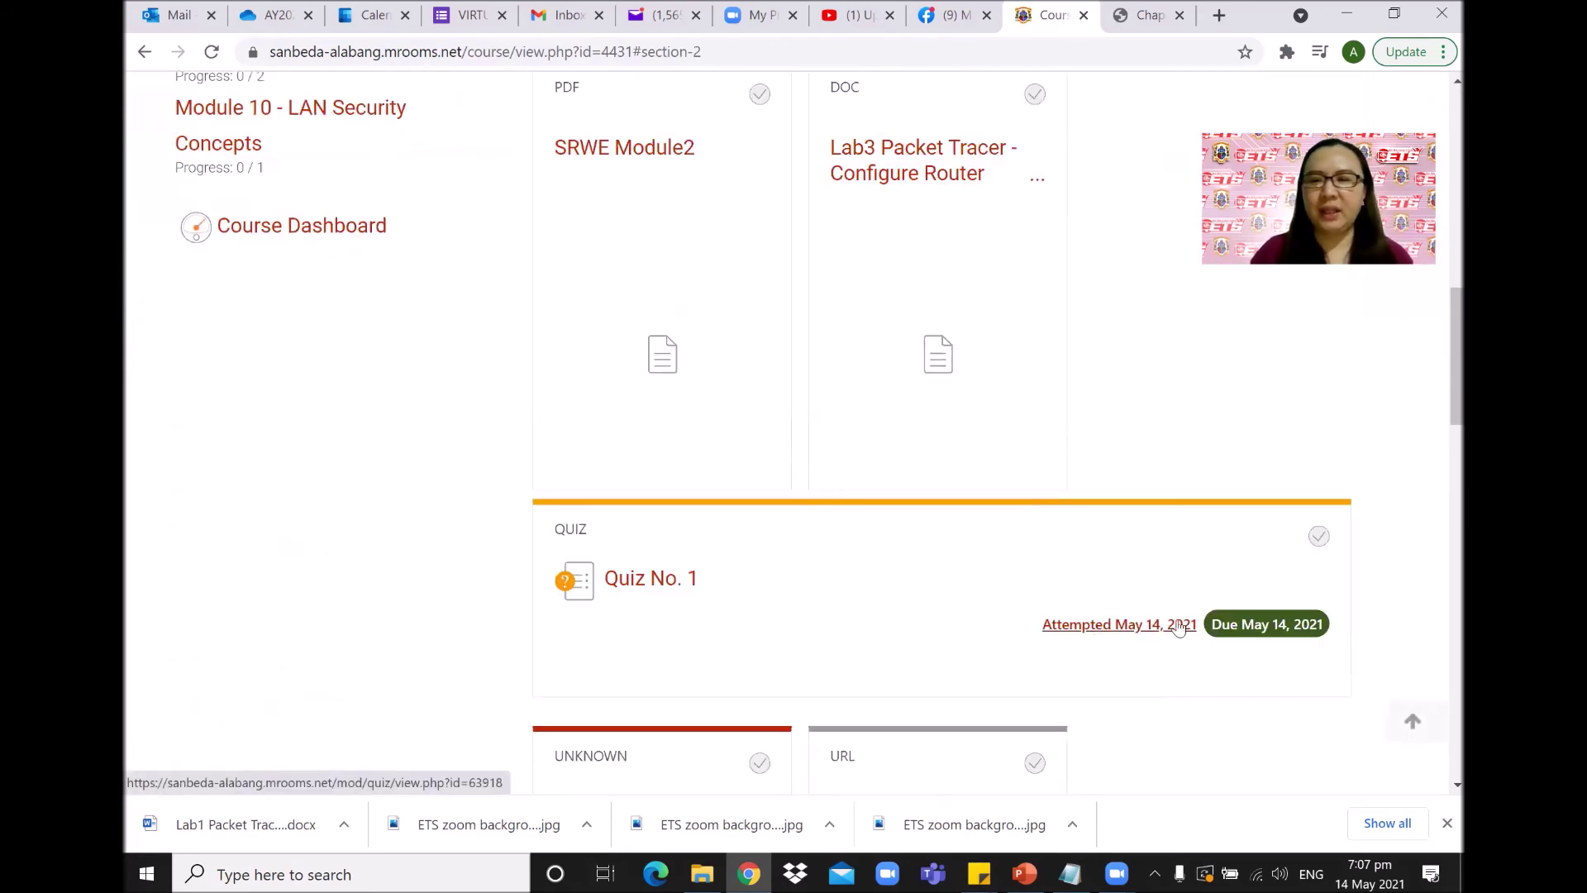
scroll(1211, 654, up, 10)
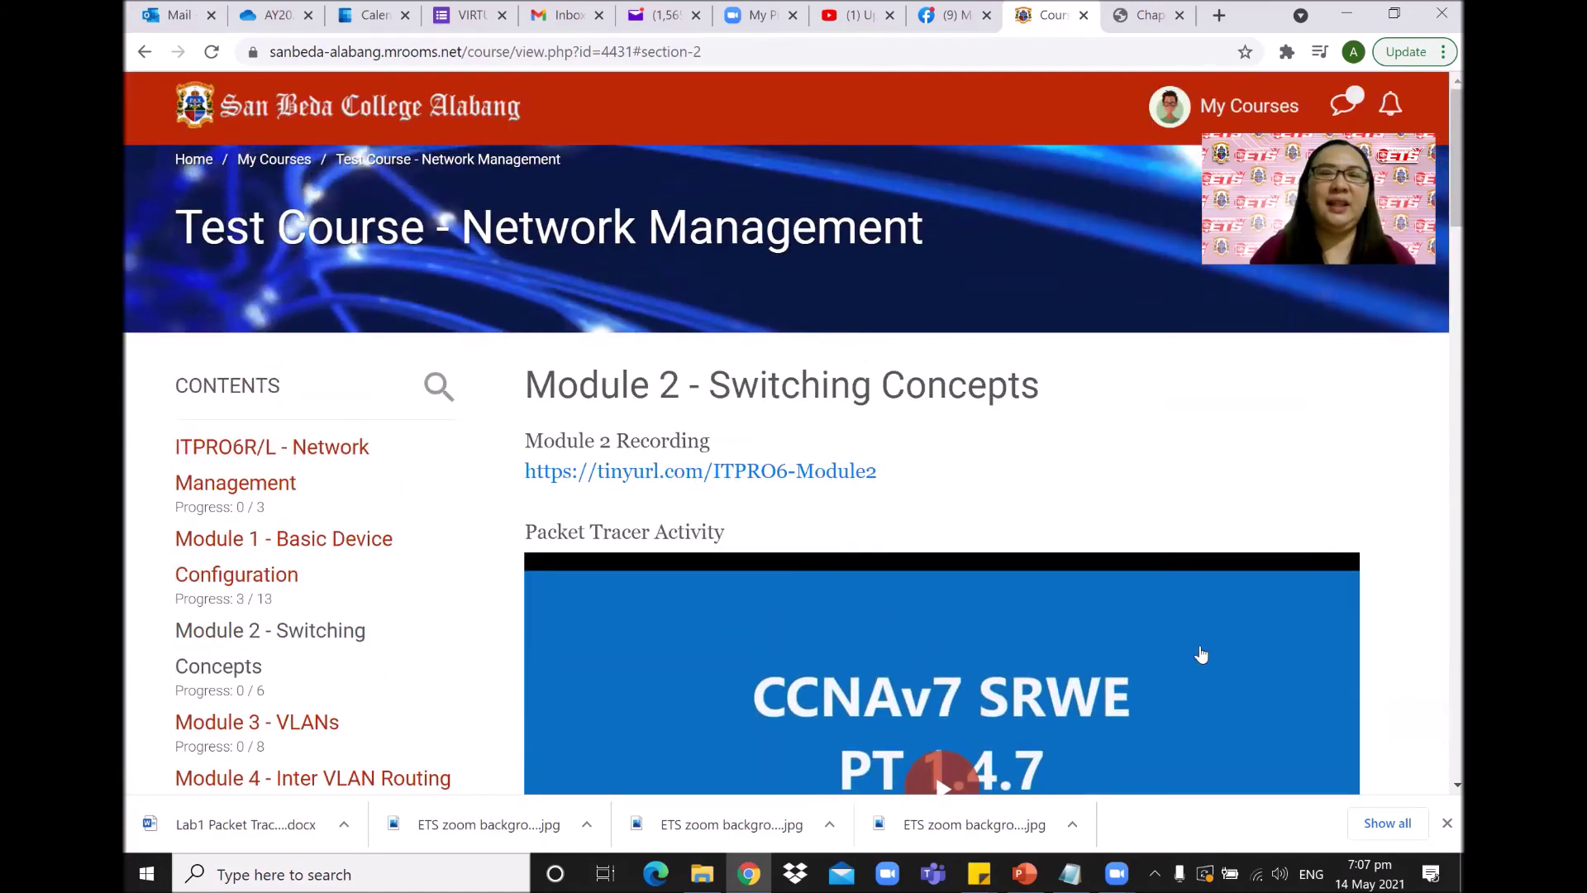